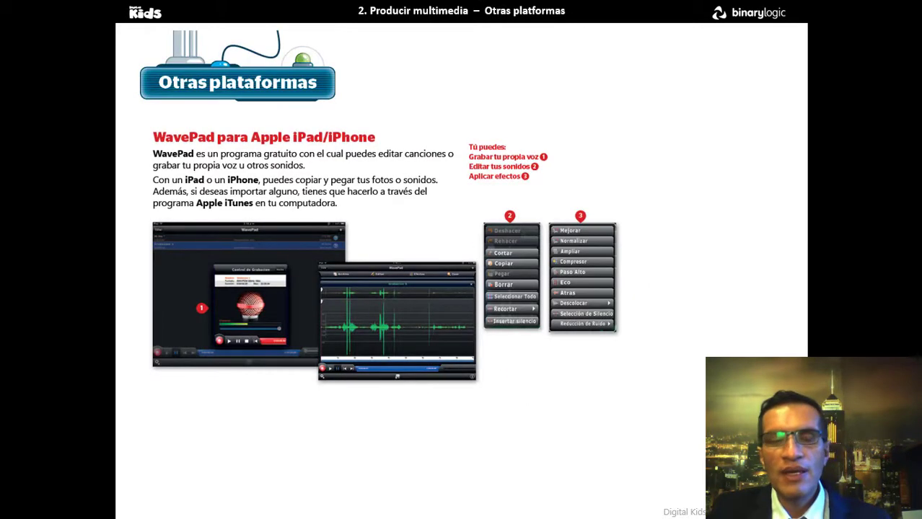
# Leave the slide show, switch to Chrome and show the course's "Crear una historia animada" section for Miércoles 20 de Mayo.
pyautogui.press('Escape')
pyautogui.click(445, 507)
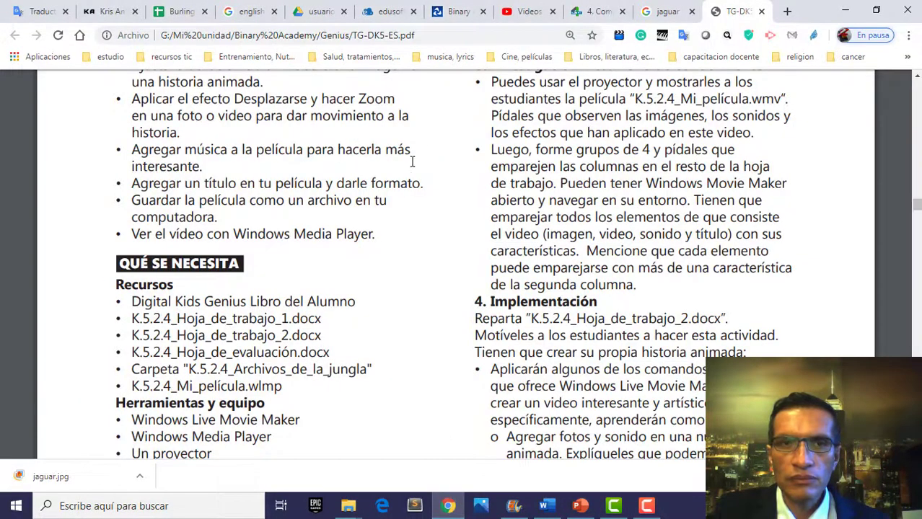
pyautogui.click(382, 13)
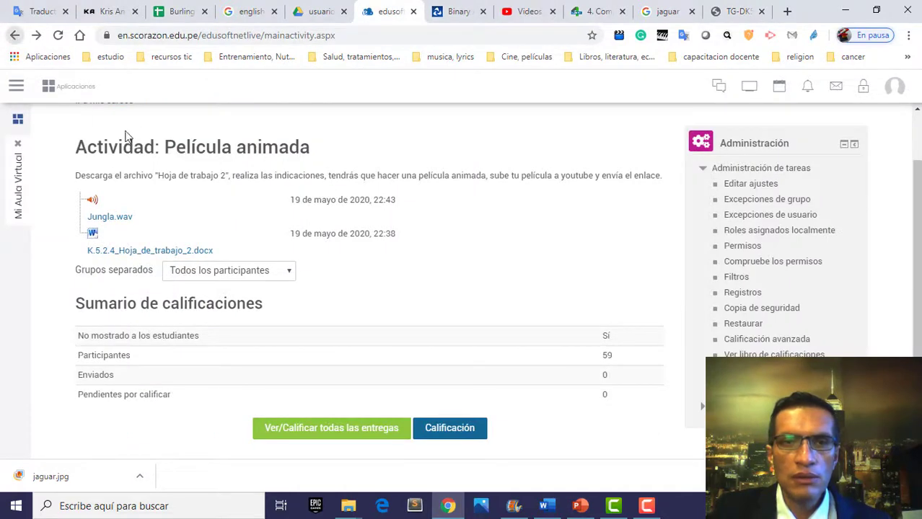
pyautogui.hotkey('alt', 'Left')
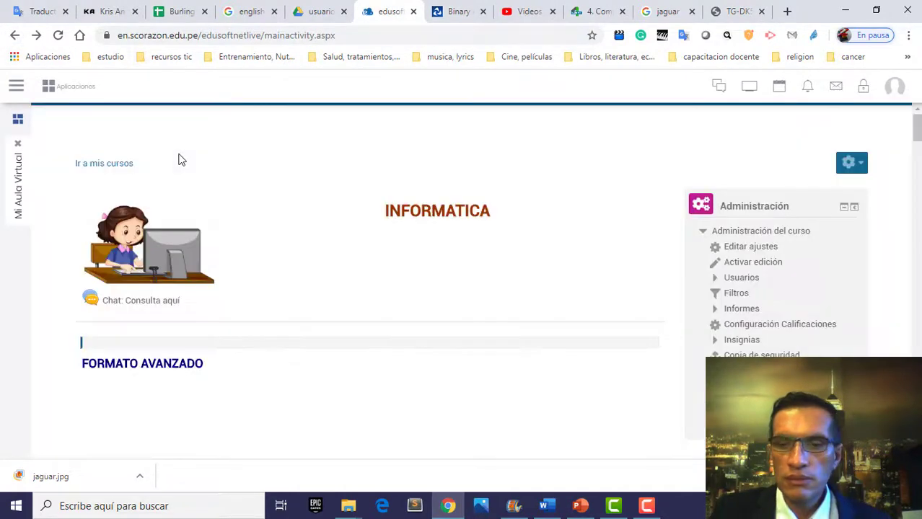
pyautogui.scroll(-1, 181, 158)
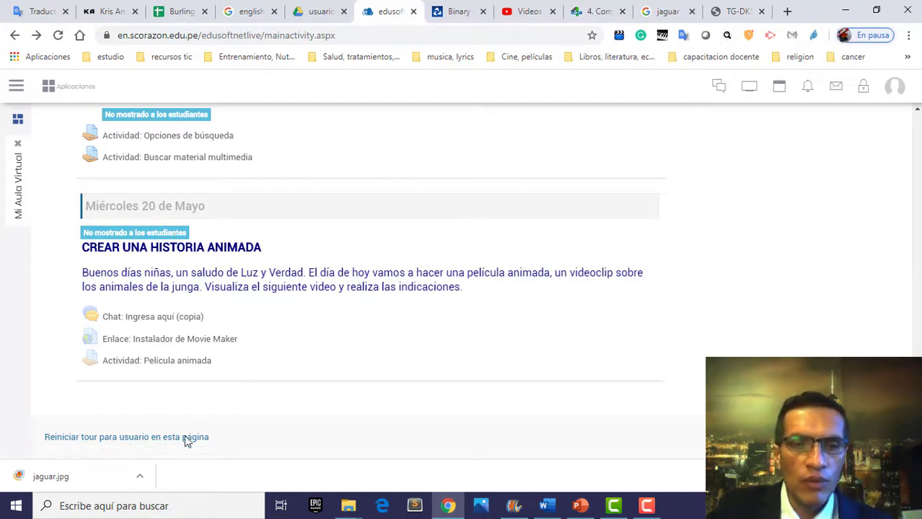
# Search Windows for "movie" and launch Movie Maker.
pyautogui.click(102, 508)
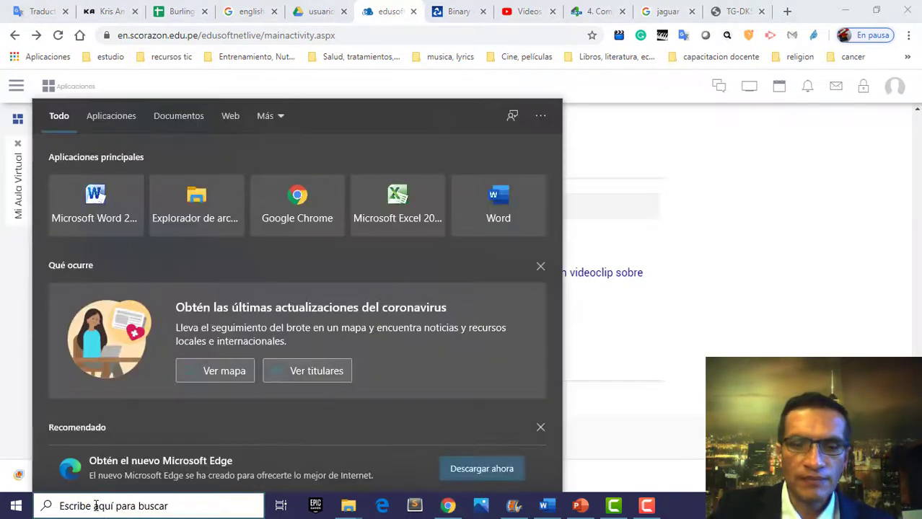
pyautogui.write('movie')
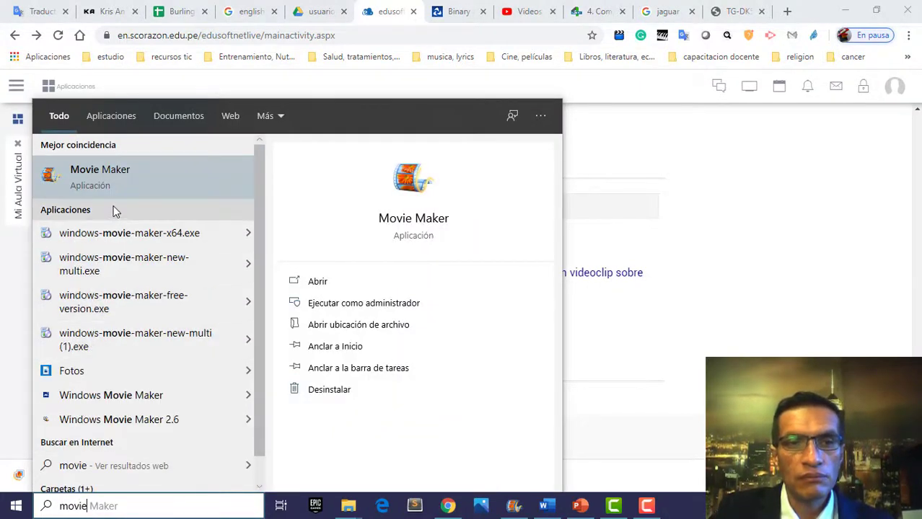
pyautogui.click(126, 183)
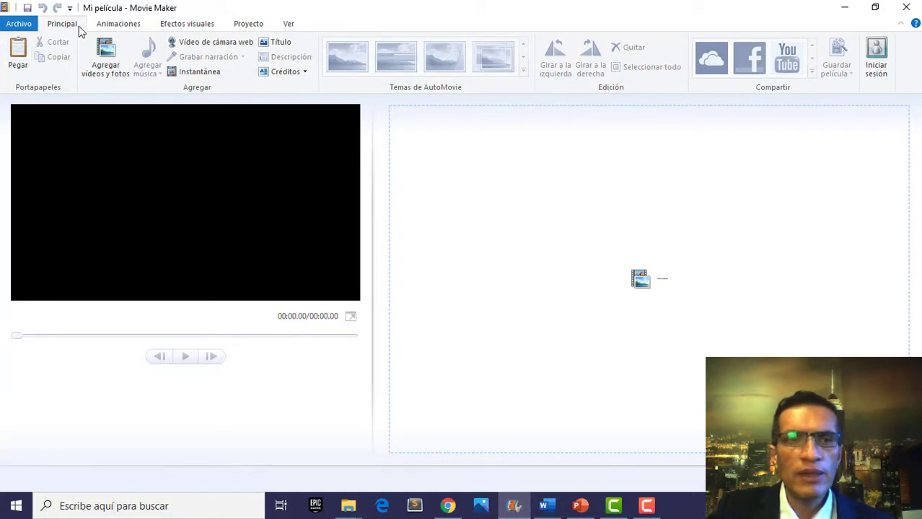
# Look through the file, animation, visual effects, project and view commands of the empty project, returning to the main commands.
pyautogui.click(17, 26)
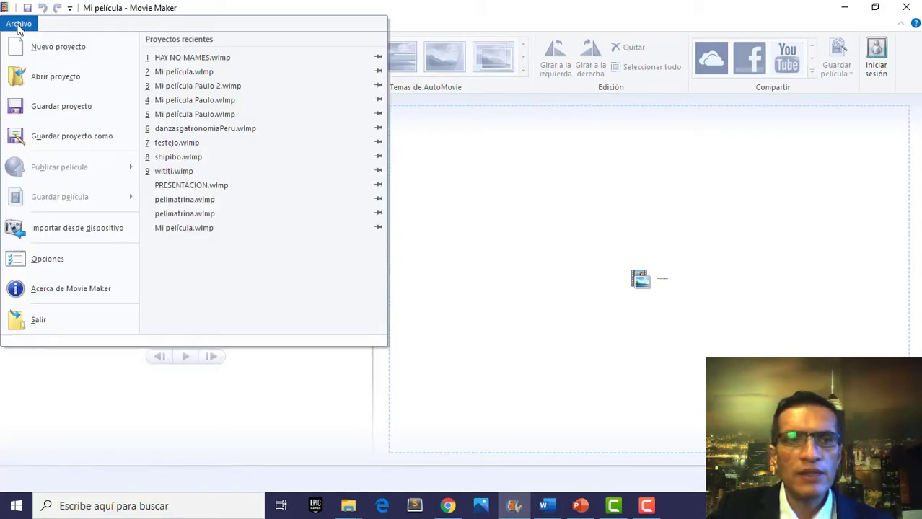
pyautogui.click(476, 206)
pyautogui.click(123, 26)
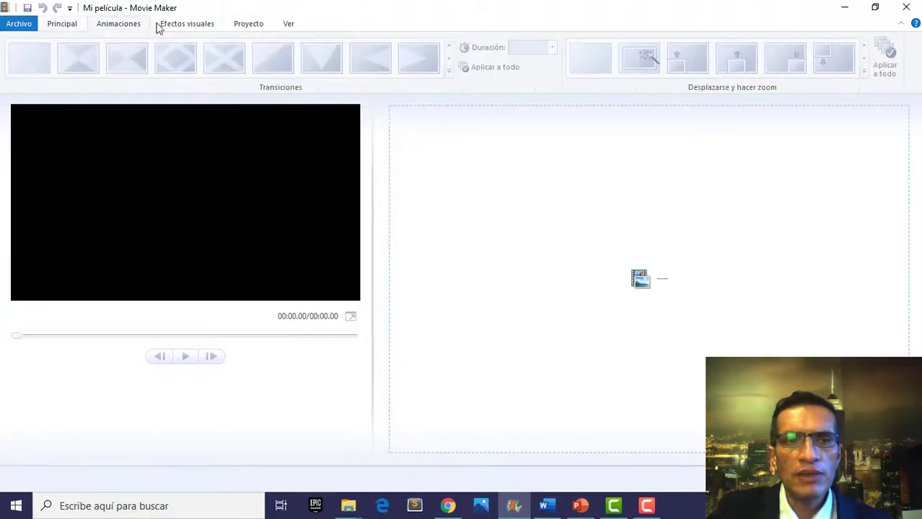
pyautogui.click(196, 29)
pyautogui.click(245, 28)
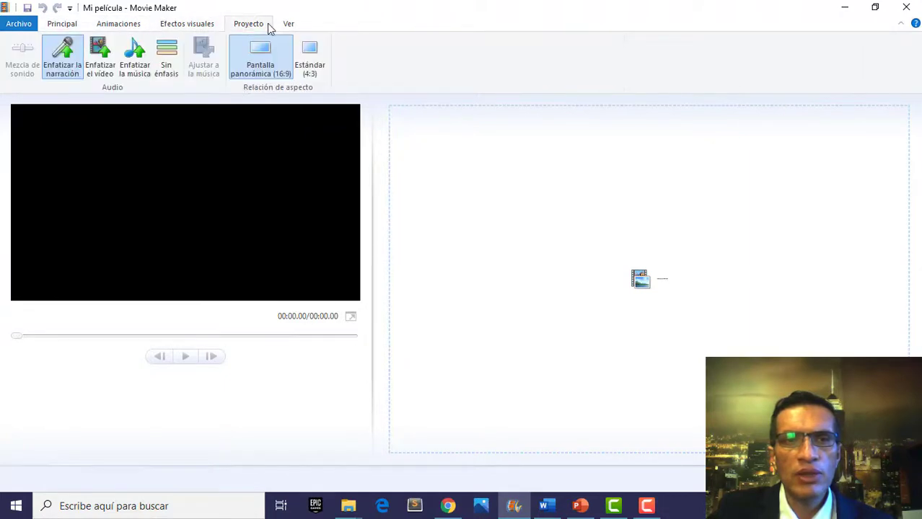
pyautogui.click(290, 26)
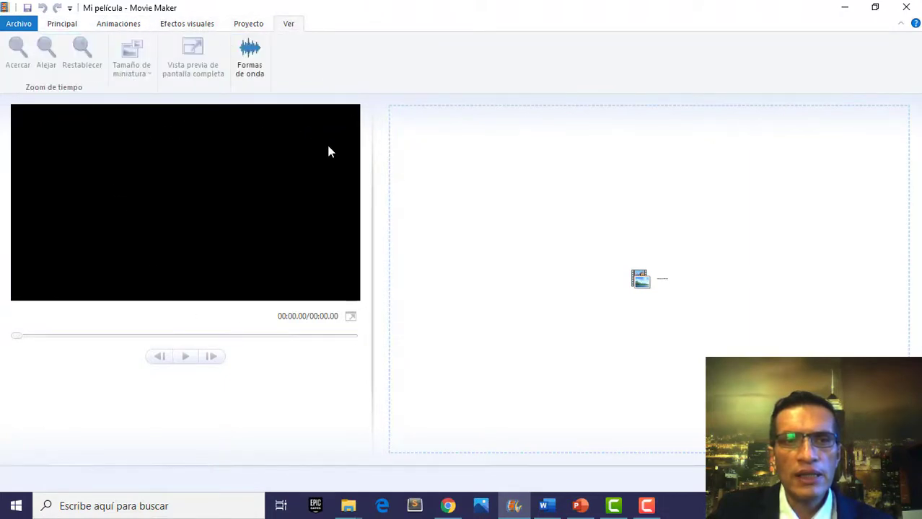
pyautogui.click(53, 27)
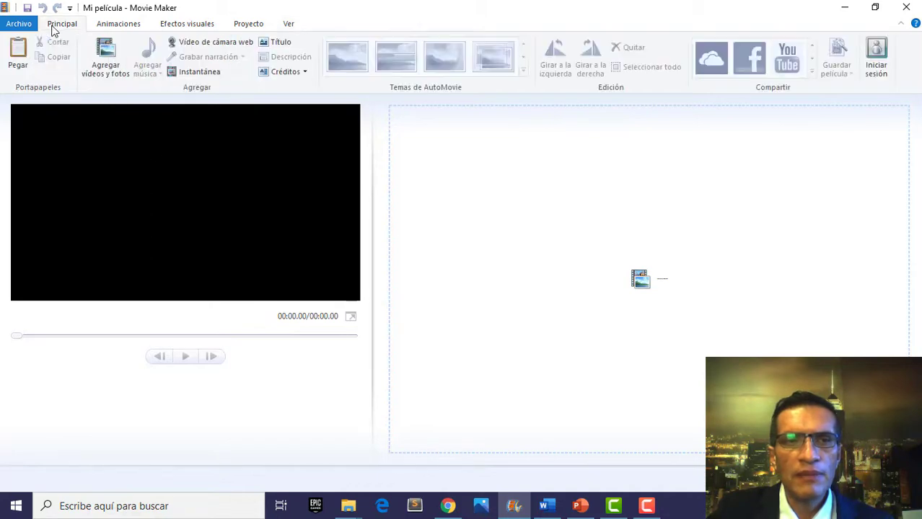
# Dismiss the picker for adding videos and photos without choosing a file, and close Movie Maker.
pyautogui.click(660, 212)
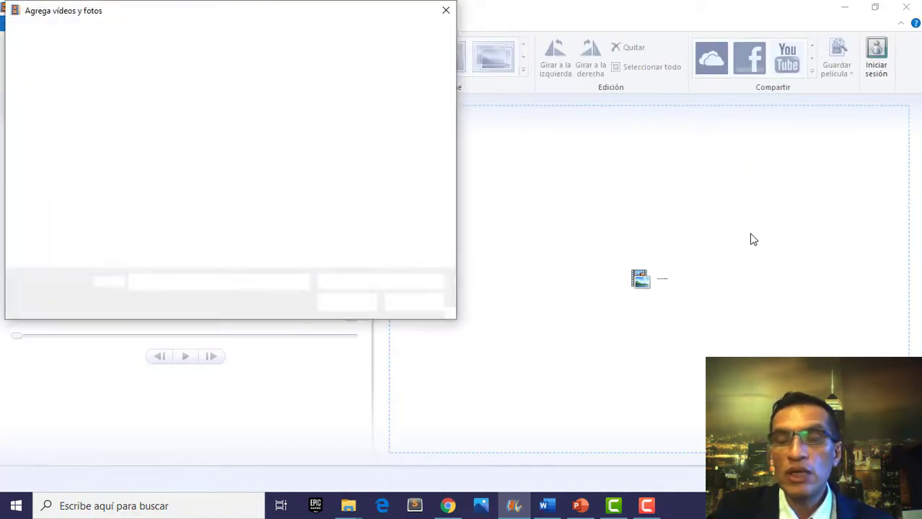
pyautogui.click(446, 10)
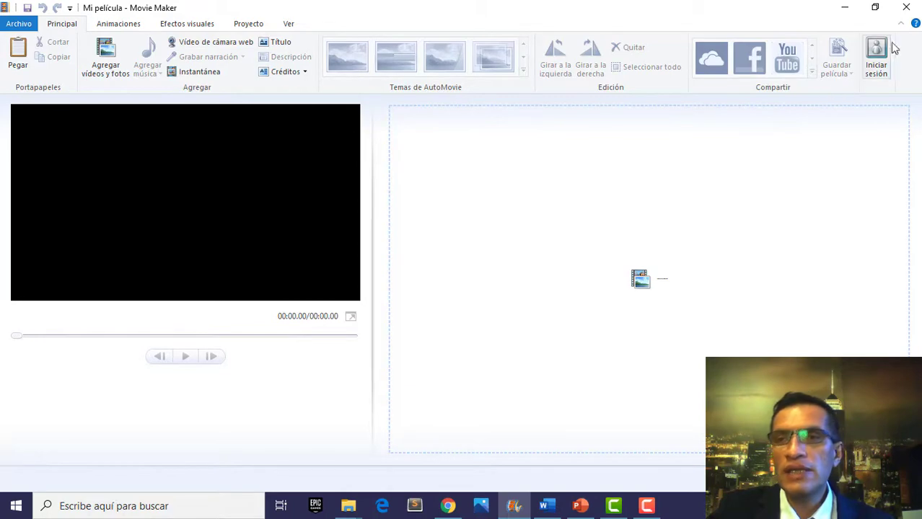
pyautogui.click(907, 7)
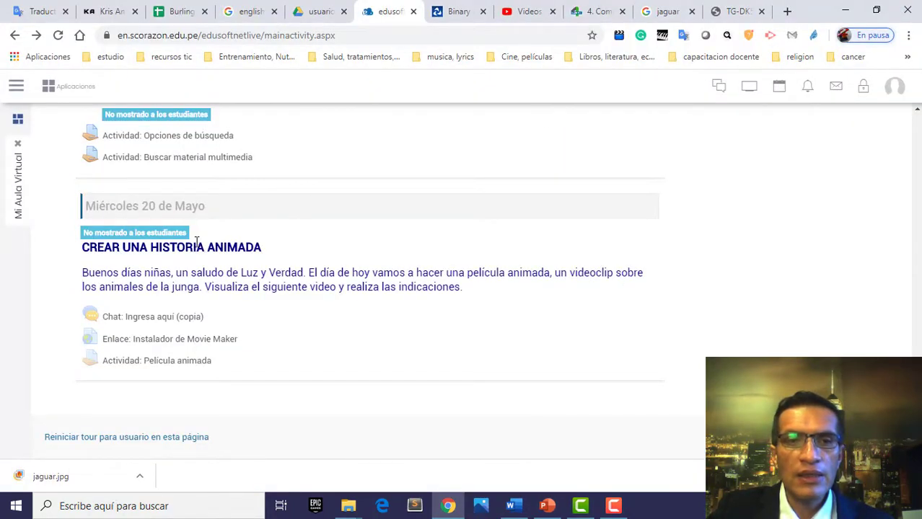
# Open the course's "Instalador de Movie Maker" link in an enlarged window and download Windows Movie Maker Classic.
pyautogui.click(167, 344)
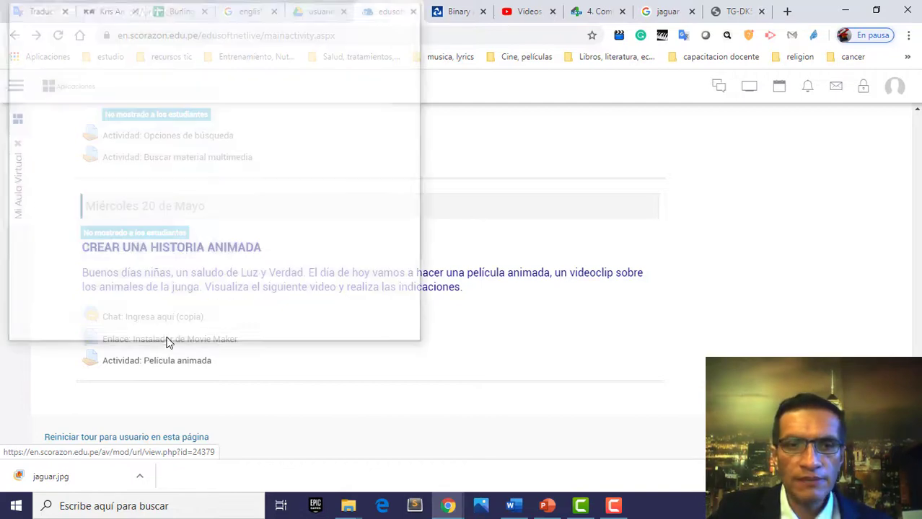
pyautogui.click(374, 10)
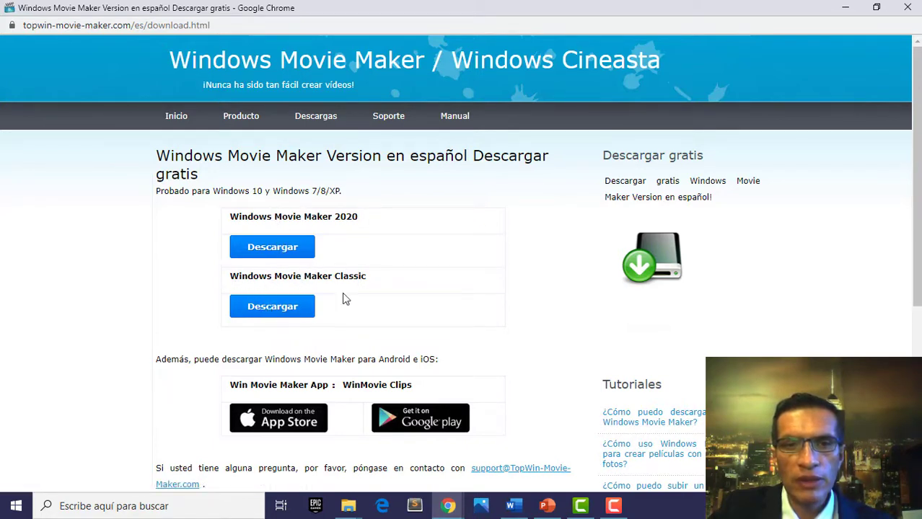
pyautogui.click(308, 314)
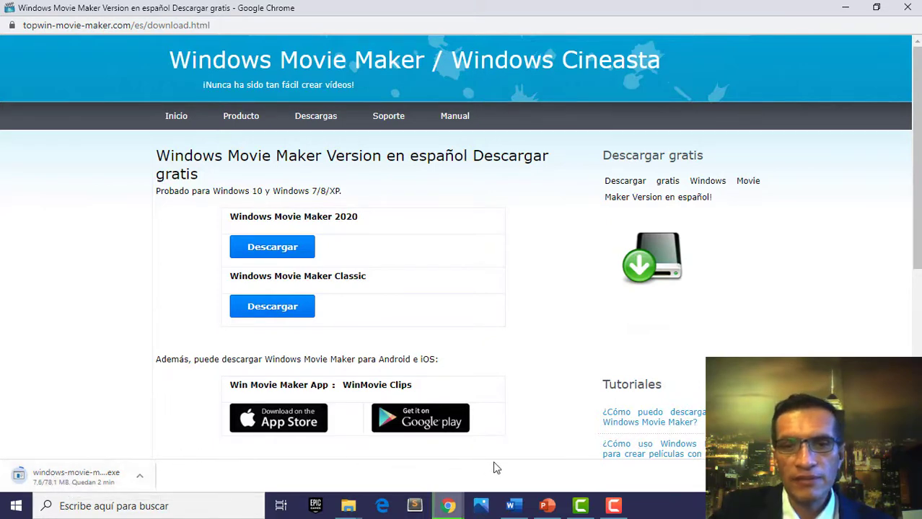
pyautogui.click(612, 507)
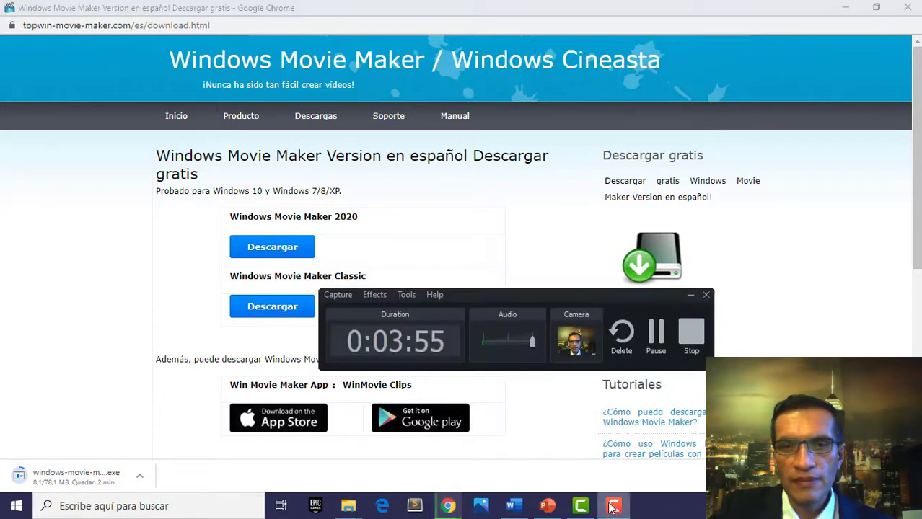
pyautogui.click(656, 334)
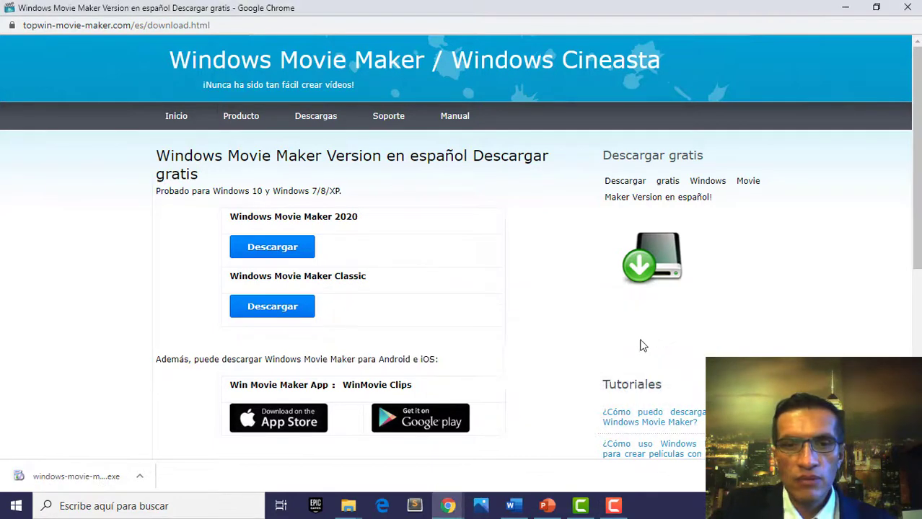
# Install the downloaded Windows Movie Maker Free Version in Español, accepting the licence agreement, and launch it on completion.
pyautogui.click(73, 476)
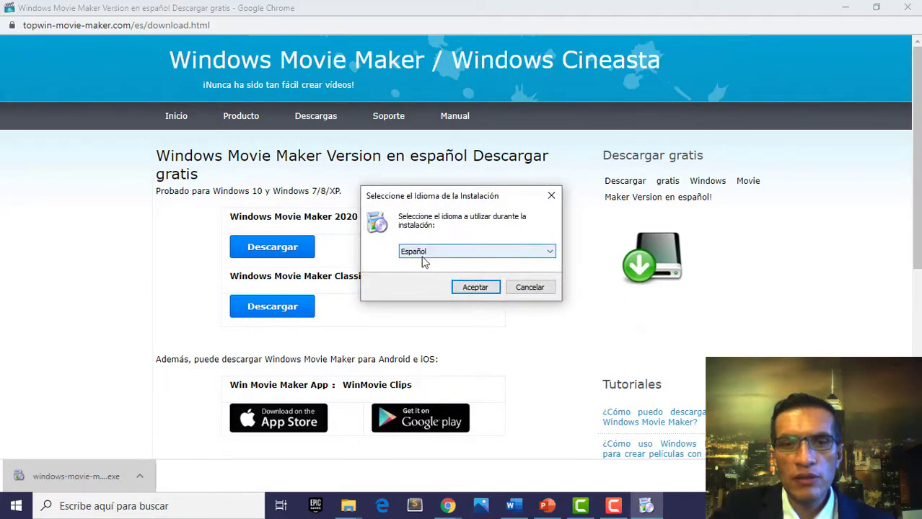
pyautogui.click(483, 289)
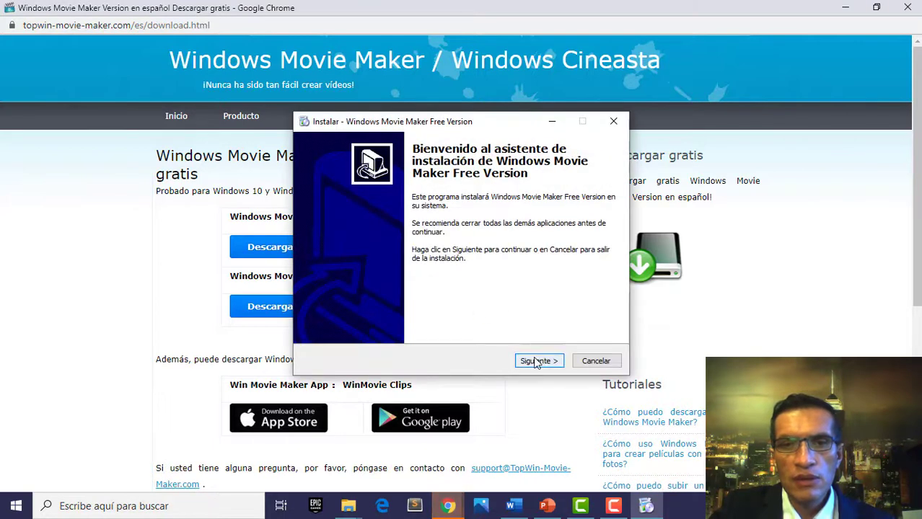
pyautogui.click(536, 362)
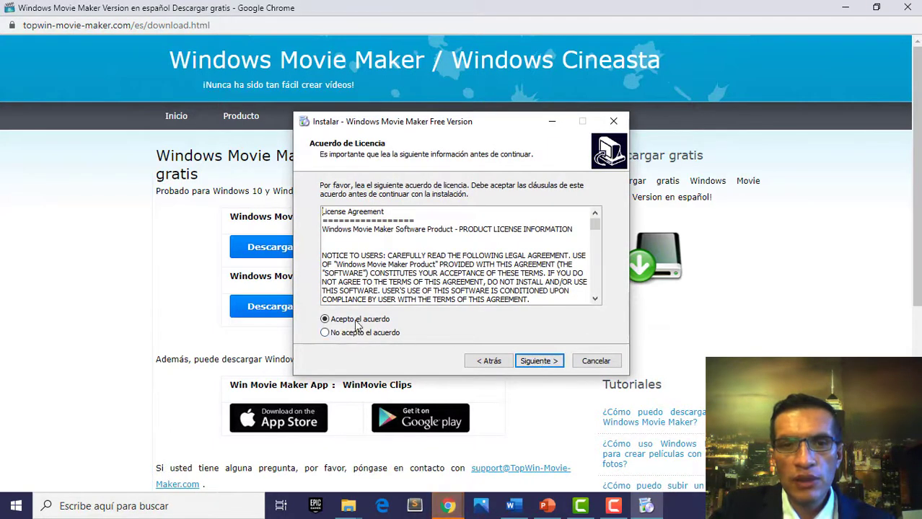
pyautogui.click(539, 360)
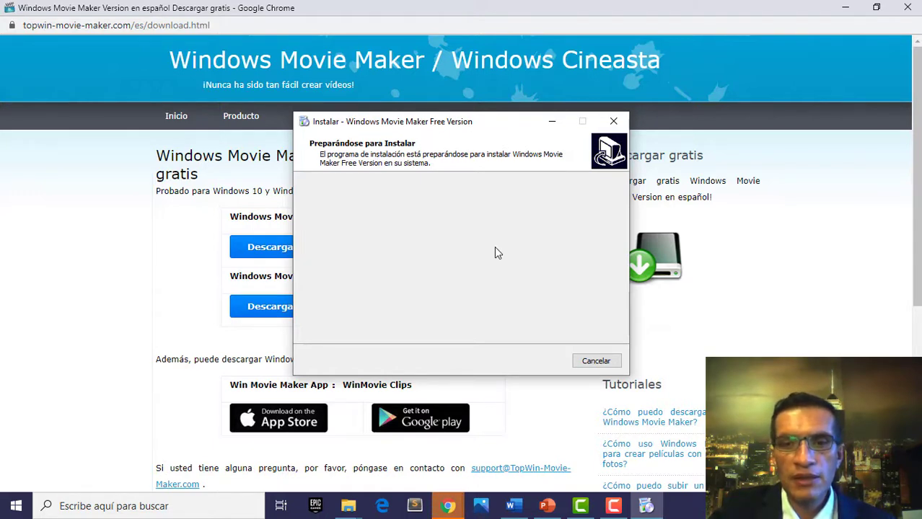
pyautogui.click(614, 508)
pyautogui.click(652, 339)
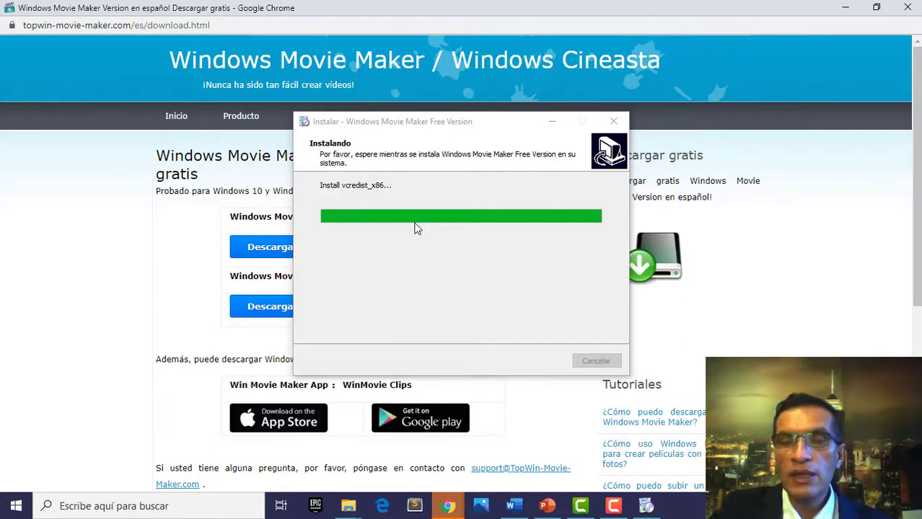
pyautogui.click(615, 508)
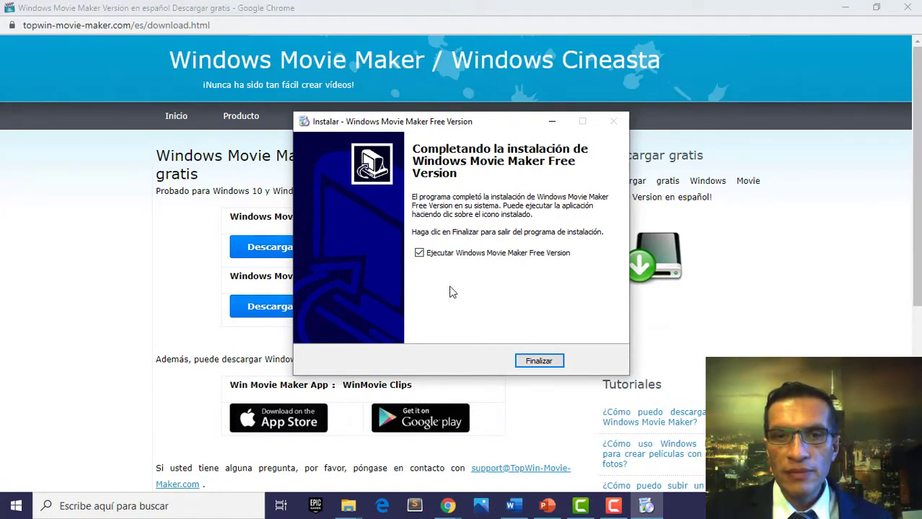
pyautogui.click(541, 363)
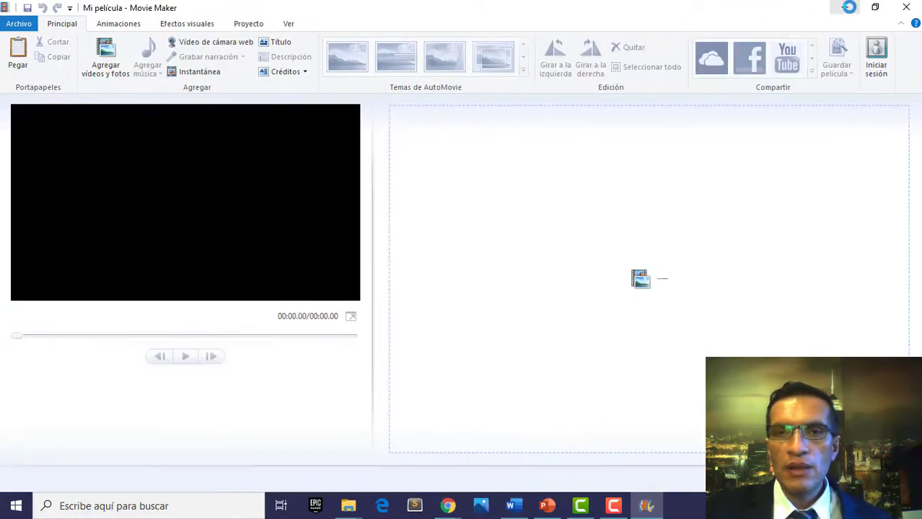
# Close the Movie Maker download page and switch back to the empty Movie Maker project.
pyautogui.click(844, 9)
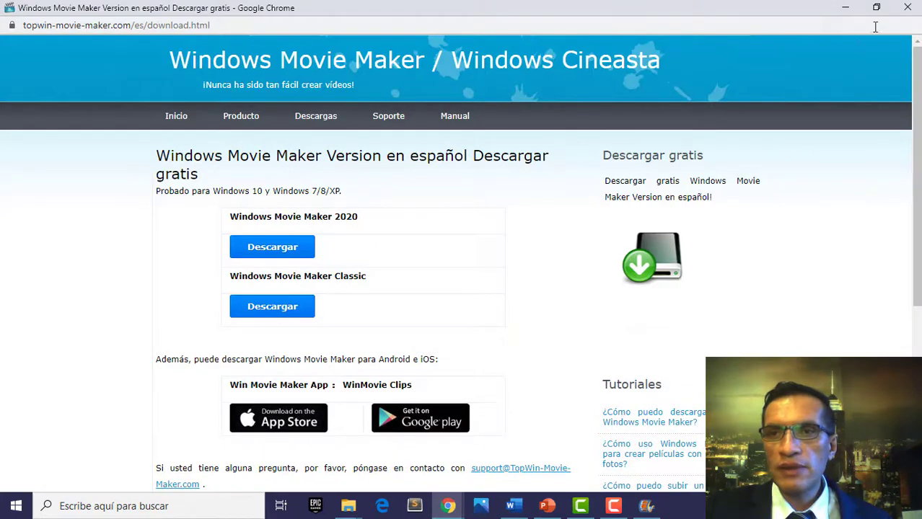
pyautogui.click(907, 8)
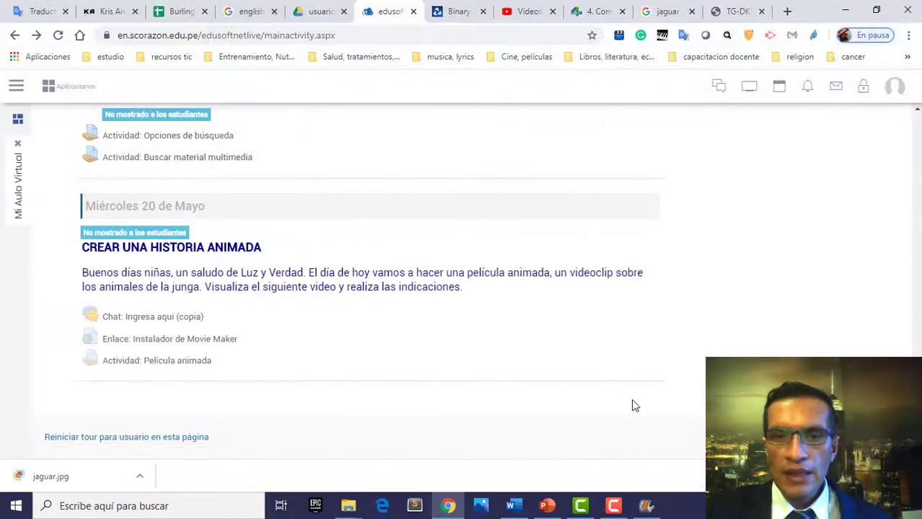
pyautogui.click(646, 506)
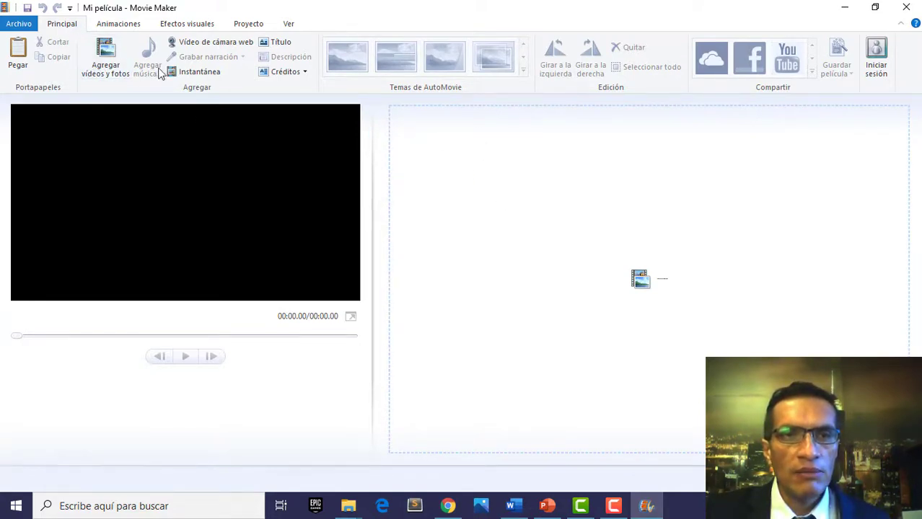
# Start adding videos and photos, and browse to the K.5.2.4_Archivos_de_la_jungla folder inside Informatica in Documentos.
pyautogui.click(106, 61)
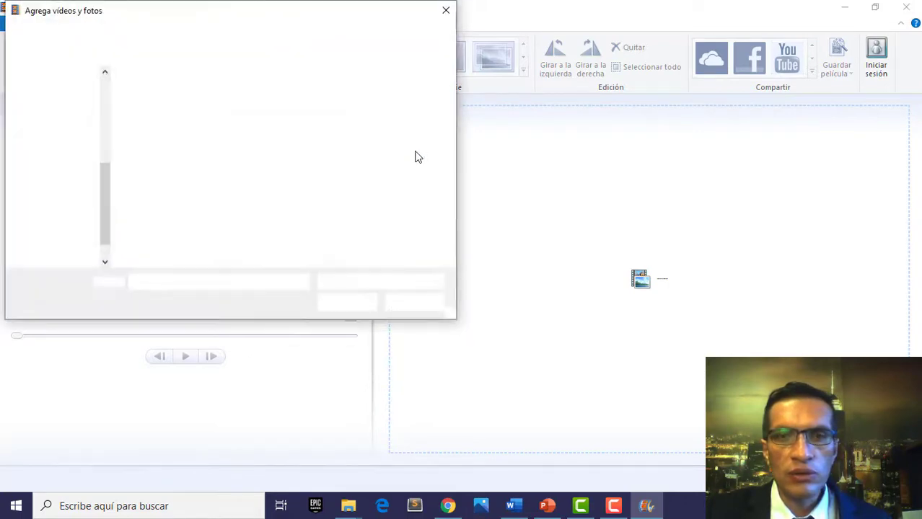
pyautogui.moveTo(265, 16); pyautogui.dragTo(420, 33)
pyautogui.click(235, 134)
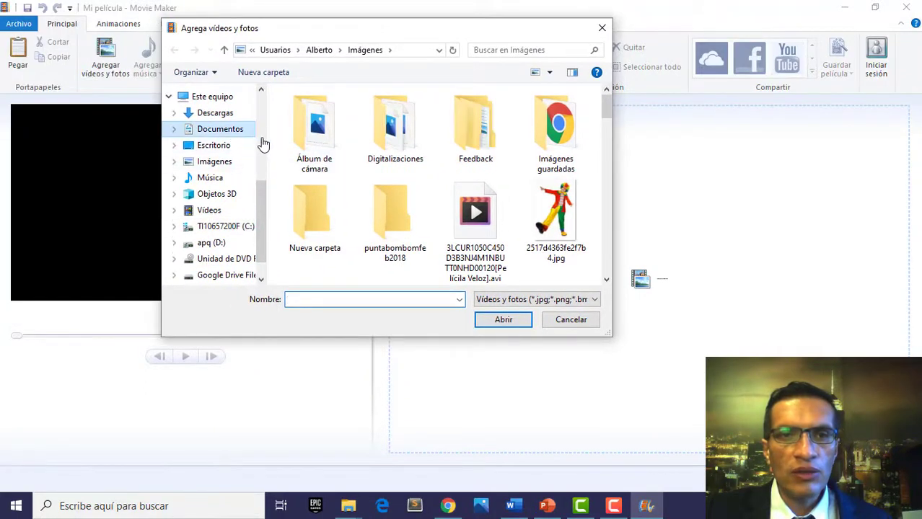
pyautogui.click(330, 240)
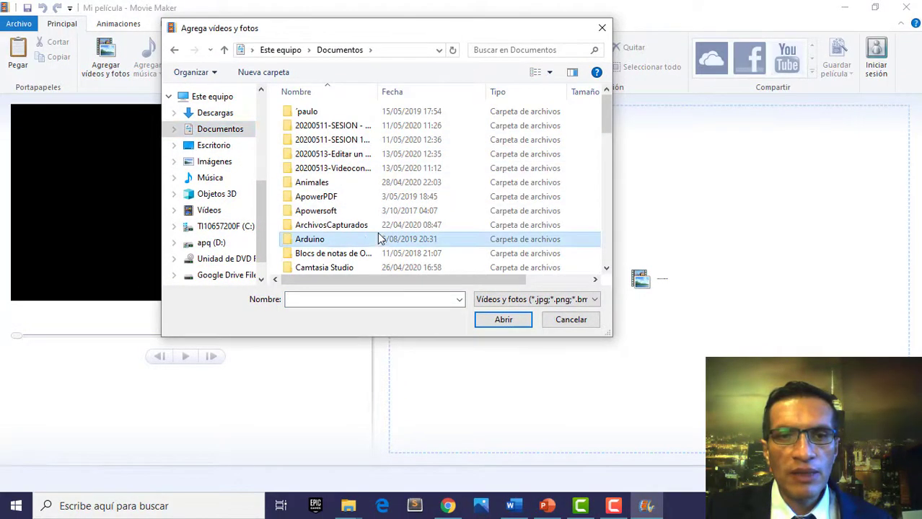
pyautogui.scroll(-3, 380, 240)
pyautogui.scroll(-3, 352, 227)
pyautogui.click(321, 199)
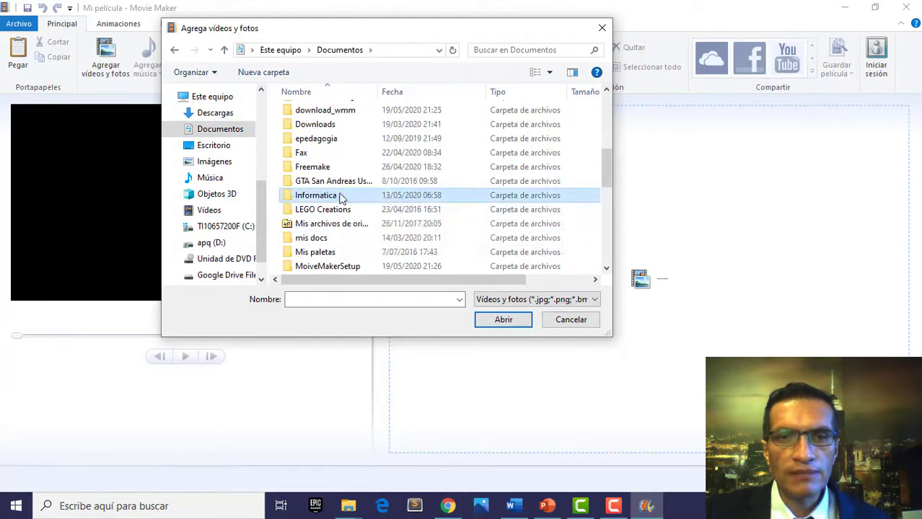
pyautogui.doubleClick(350, 199)
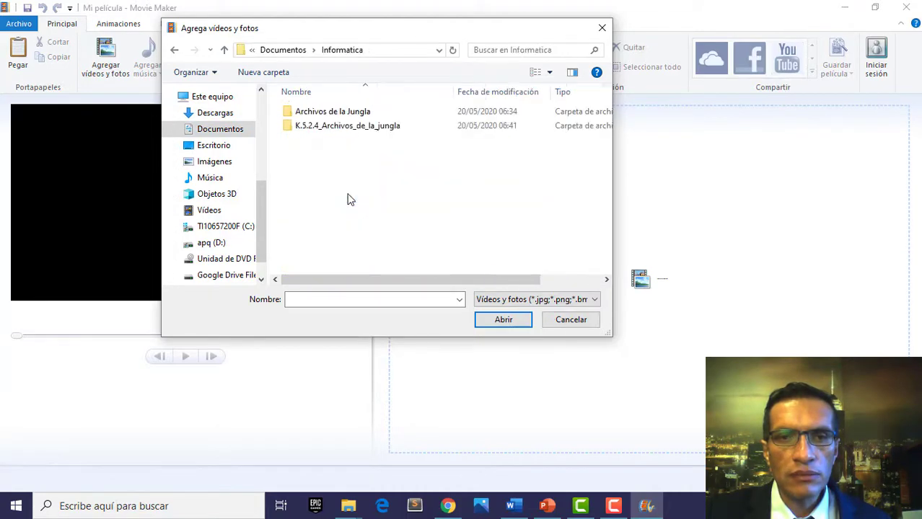
pyautogui.click(337, 133)
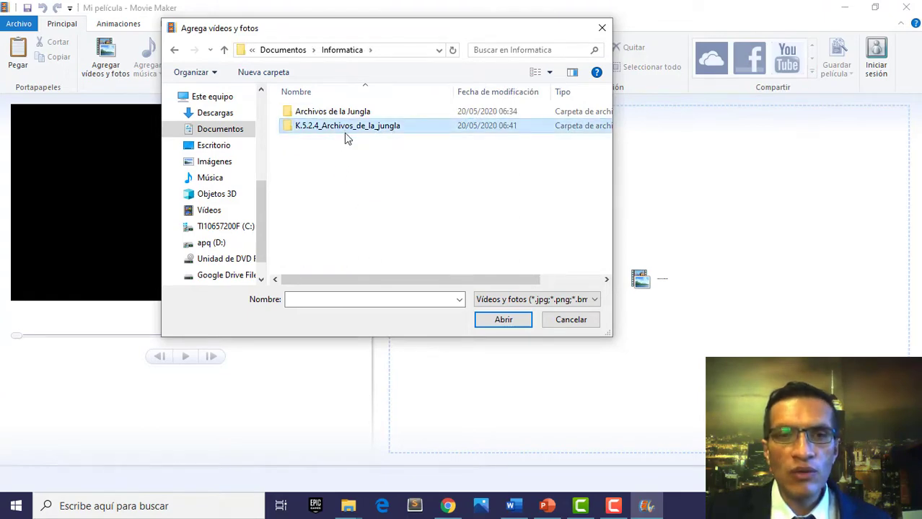
pyautogui.doubleClick(346, 130)
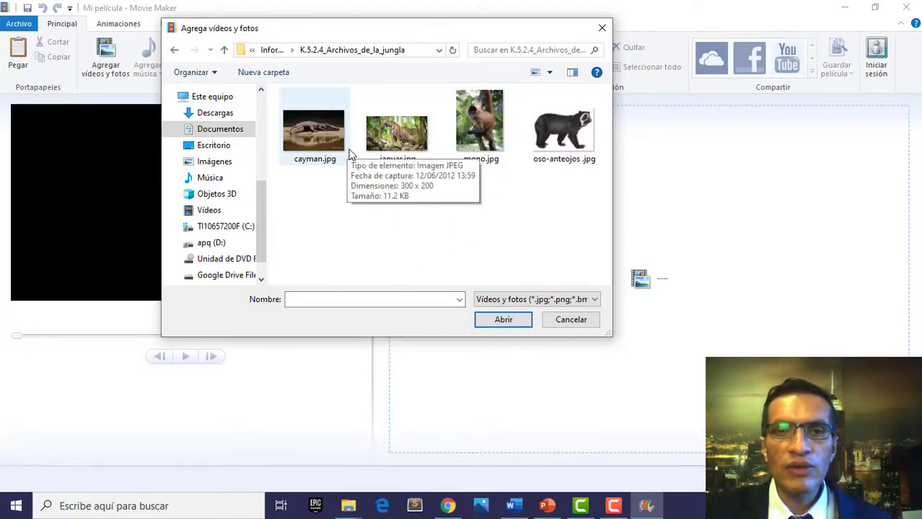
# Add cayman.jpg, jaguar.jpg, mono.jpg and oso-anteojos .jpg to the project together, and preview the photo sequence.
pyautogui.click(319, 144)
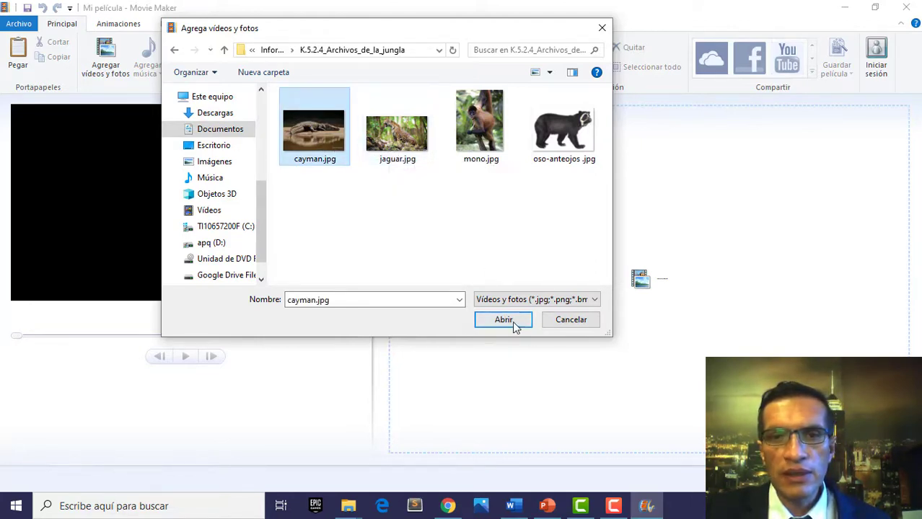
pyautogui.keyDown('ctrl'); pyautogui.click(407, 140); pyautogui.keyUp('ctrl')
pyautogui.keyDown('ctrl'); pyautogui.click(492, 130); pyautogui.keyUp('ctrl')
pyautogui.keyDown('ctrl'); pyautogui.click(573, 138); pyautogui.keyUp('ctrl')
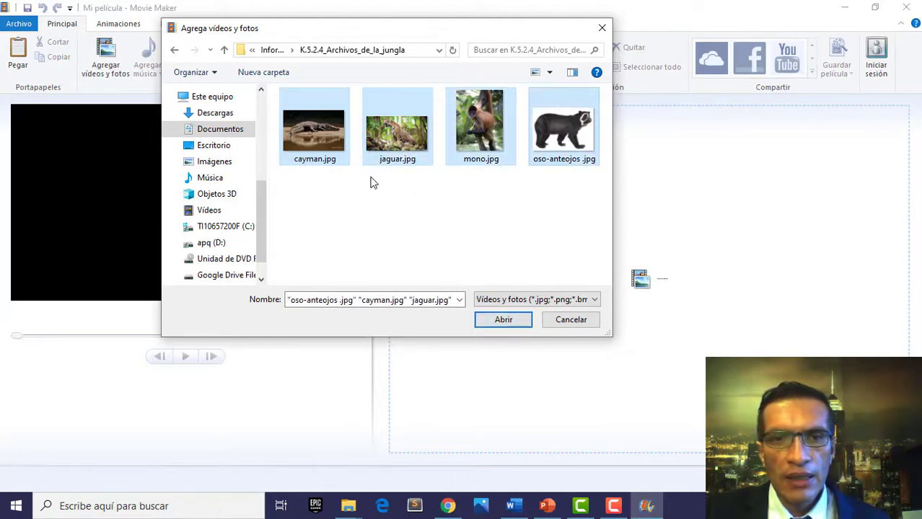
pyautogui.click(513, 325)
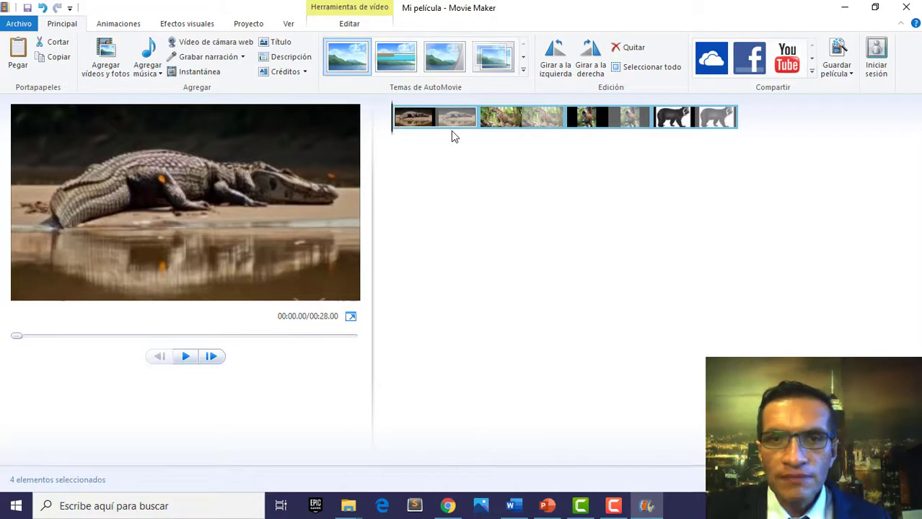
pyautogui.click(186, 357)
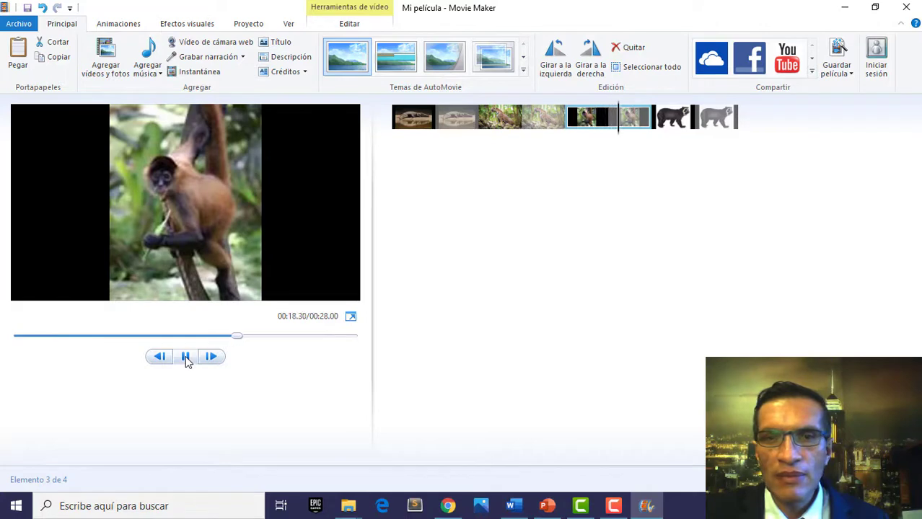
pyautogui.click(186, 358)
# Switch to the course page in Chrome, open the "Película animada" activity and download K.5.2.4_Hoja_de_trabajo_2.docx.
pyautogui.hotkey('alt', 'Tab')
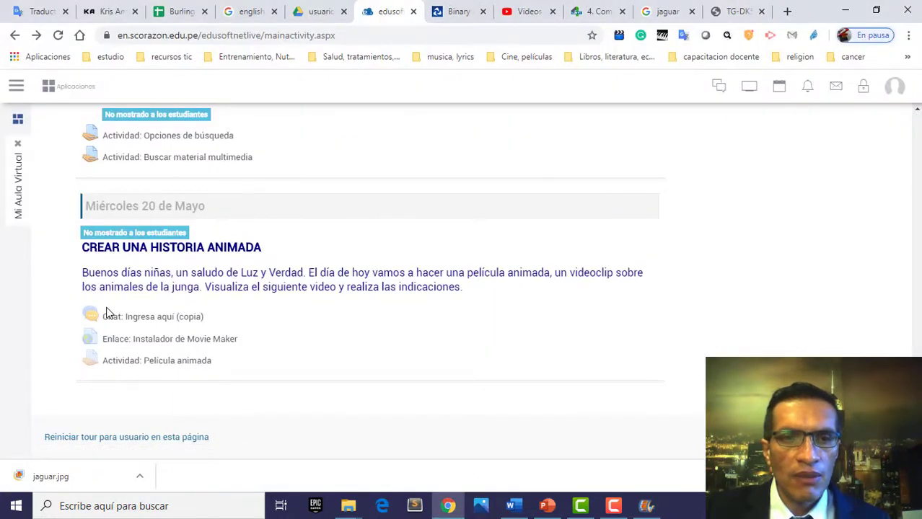
pyautogui.click(133, 368)
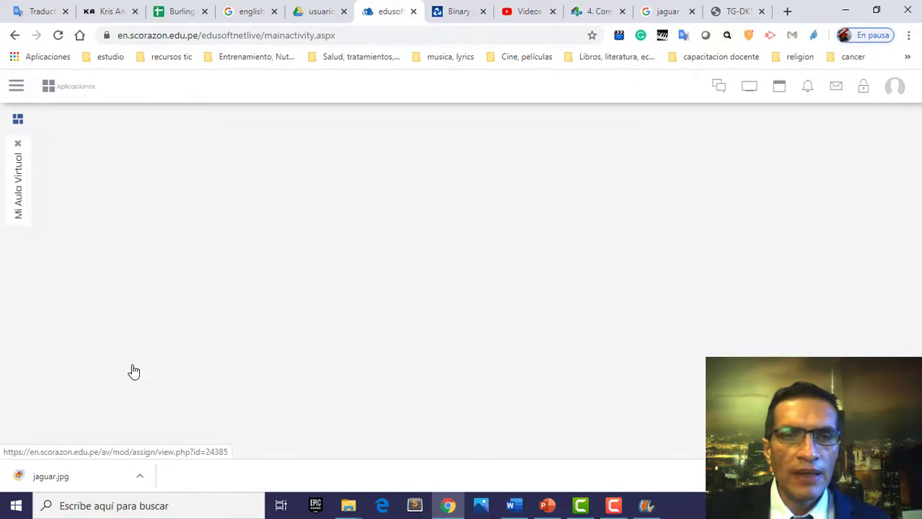
pyautogui.scroll(-1, 160, 270)
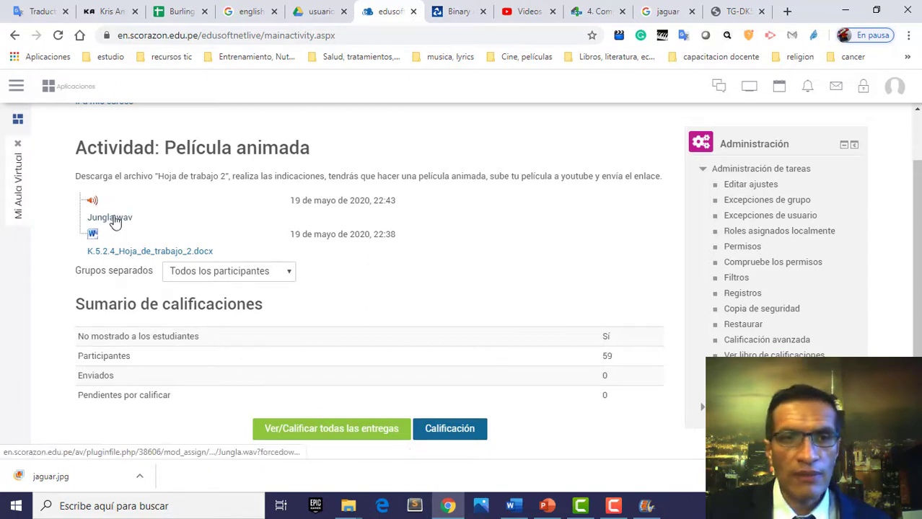
pyautogui.click(155, 253)
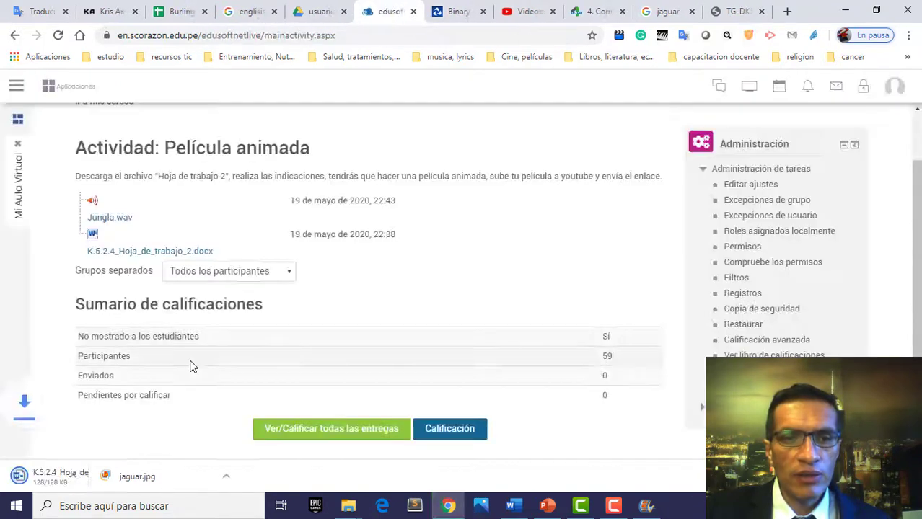
# Switch to the K.5.2.4_Hoja_de_trabajo_2 worksheet in Word and review its instructions for adding photos and video.
pyautogui.click(515, 504)
pyautogui.scroll(4, 495, 276)
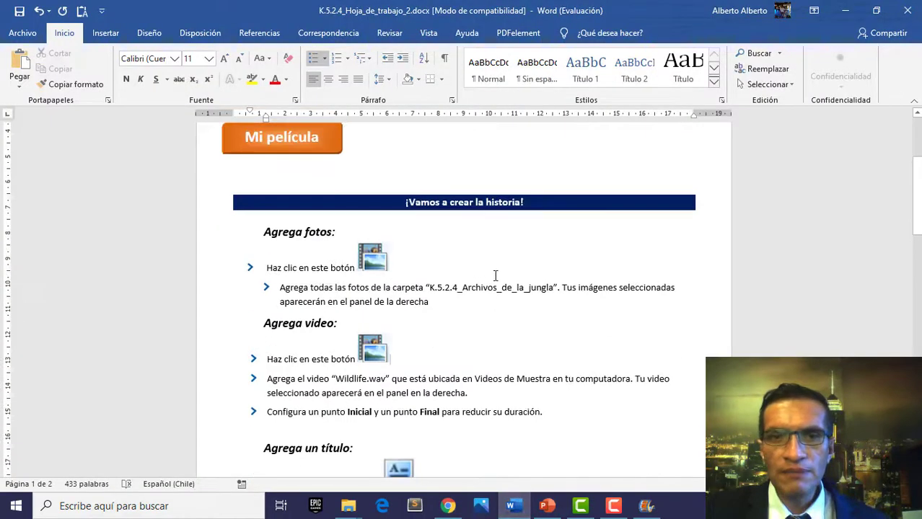
pyautogui.scroll(4, 496, 276)
pyautogui.scroll(-4, 496, 275)
pyautogui.scroll(-2, 496, 275)
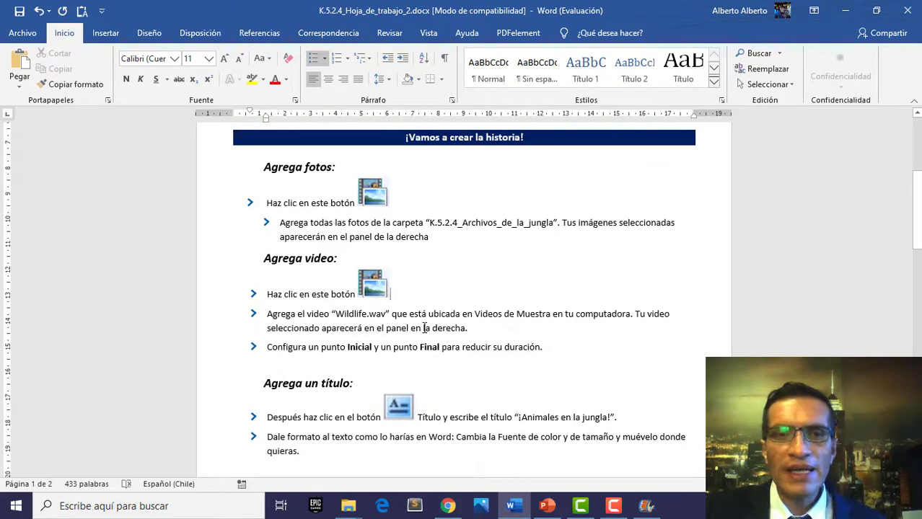
# Switch back to Movie Maker and preview the spectacled bear photo at the end of the sequence.
pyautogui.hotkey('alt', 'Tab')
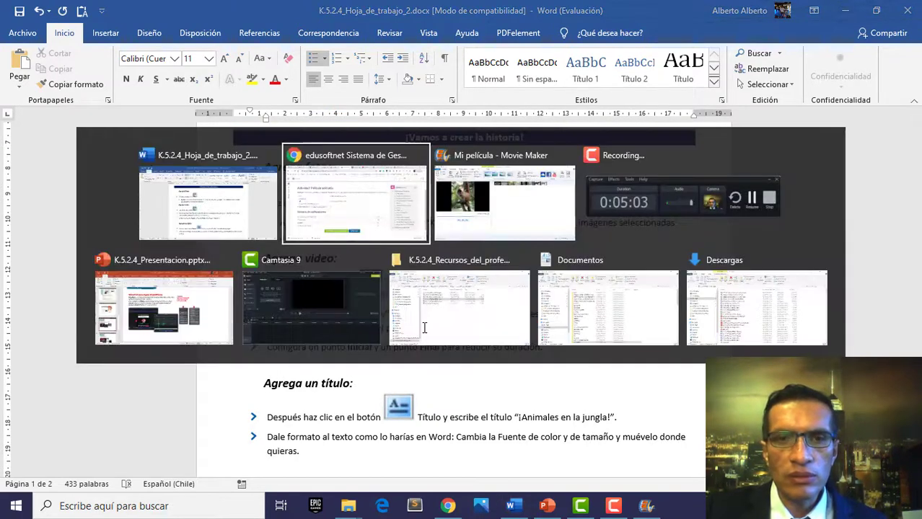
pyautogui.hotkey('alt', 'Tab')
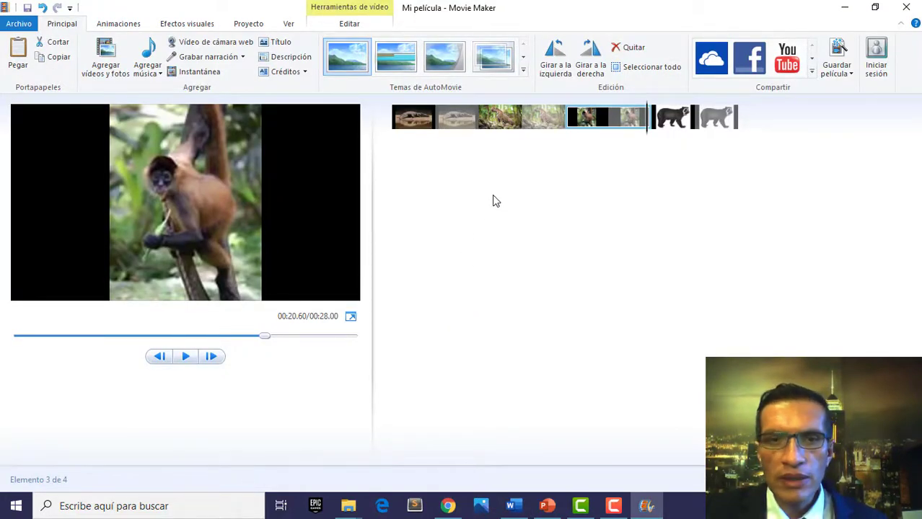
pyautogui.click(729, 119)
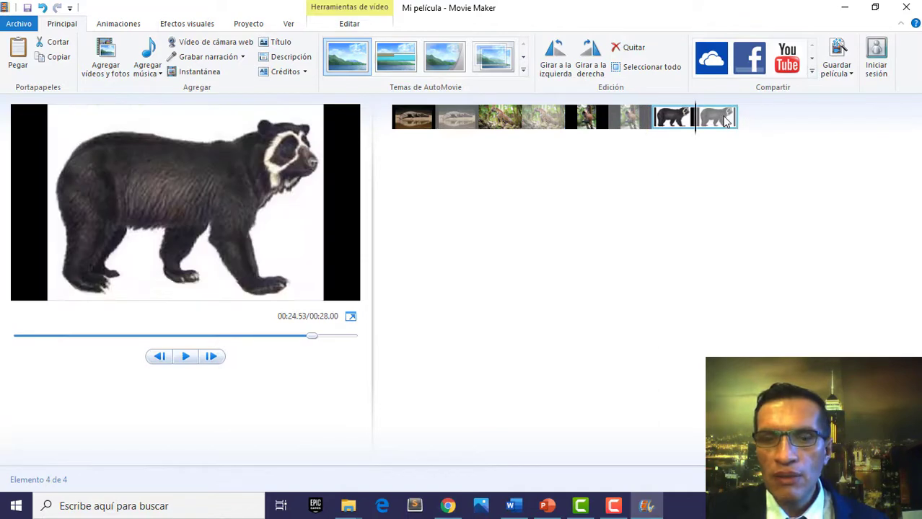
pyautogui.press('space')
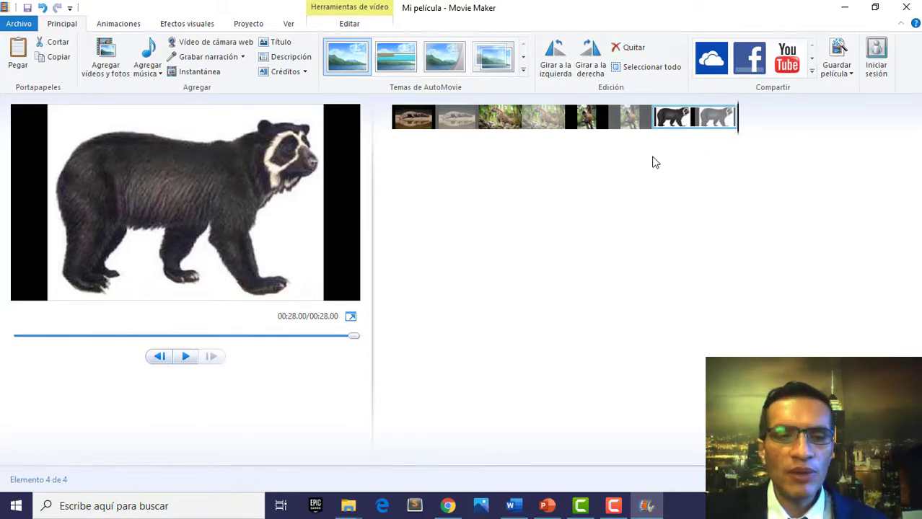
# Switch to File Explorer and open the K.5.2.4_Archivos_de_la_jungla folder inside Informatica in Documentos.
pyautogui.hotkey('alt', 'Tab')
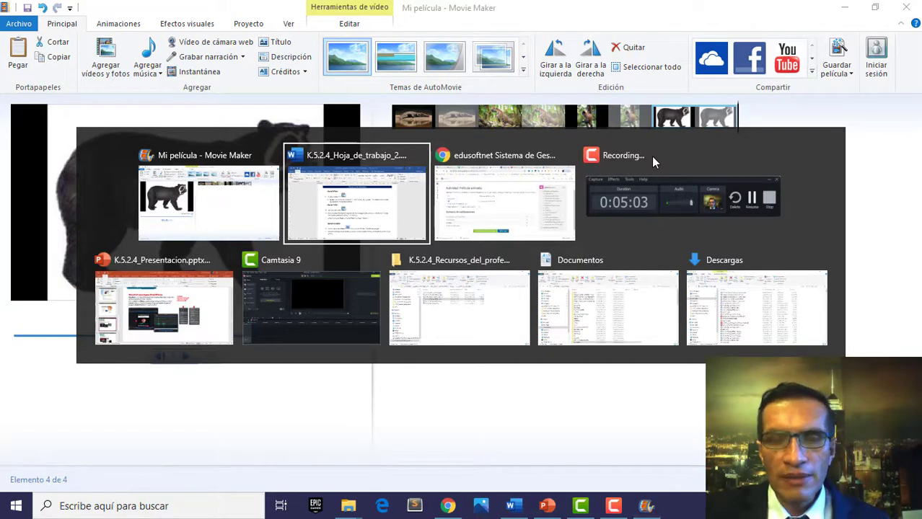
pyautogui.hotkey('alt', 'Tab')
pyautogui.hotkey('alt', 'Tab')
pyautogui.hotkey('alt', 'Tab')
pyautogui.hotkey('alt', 'Tab')
pyautogui.hotkey('alt', 'Tab')
pyautogui.hotkey('alt', 'Tab')
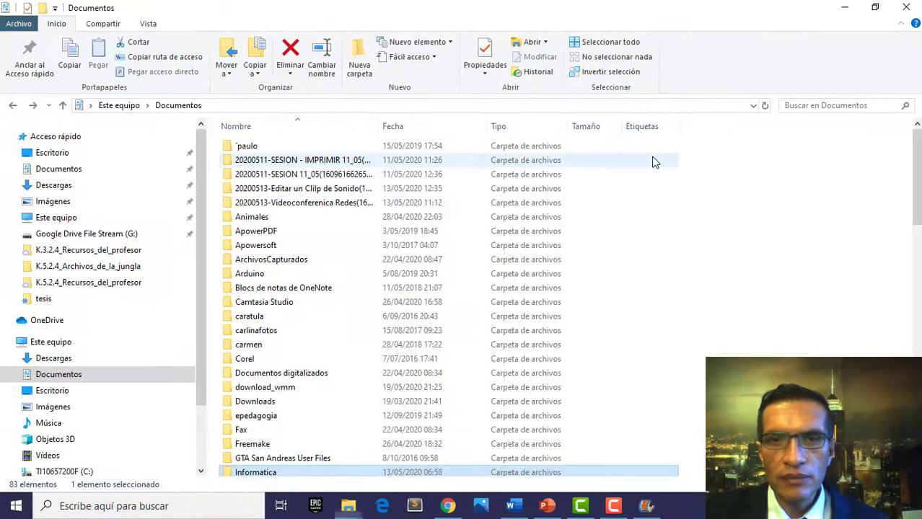
pyautogui.click(104, 382)
pyautogui.scroll(-2, 279, 321)
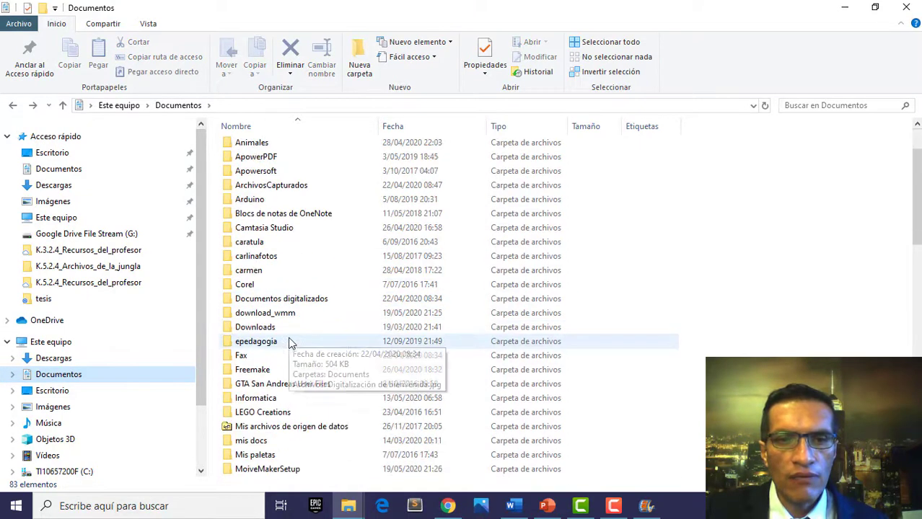
pyautogui.doubleClick(273, 398)
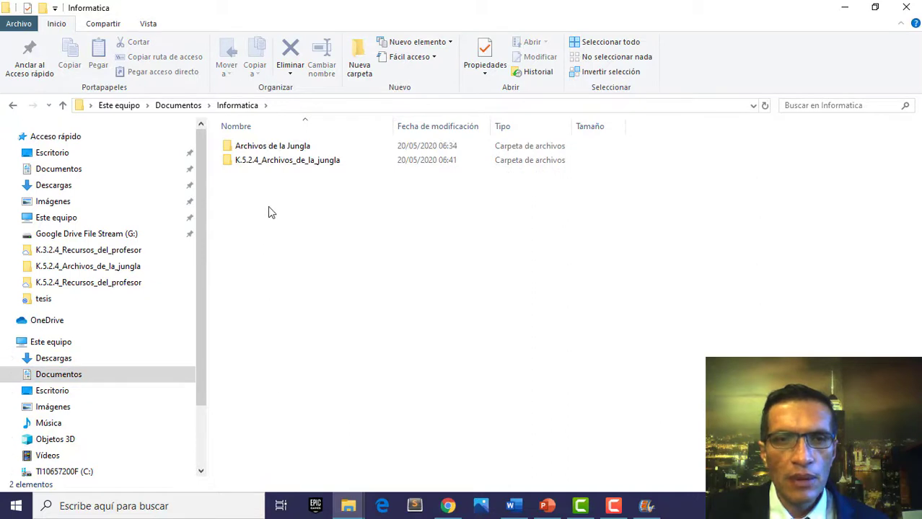
pyautogui.doubleClick(286, 163)
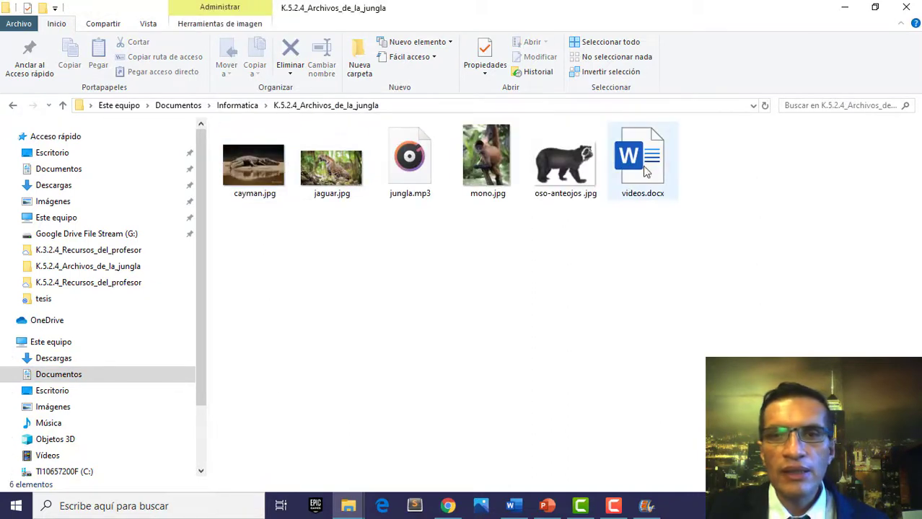
# Open videos.docx from the jungle files folder and copy its first YouTube link.
pyautogui.click(641, 181)
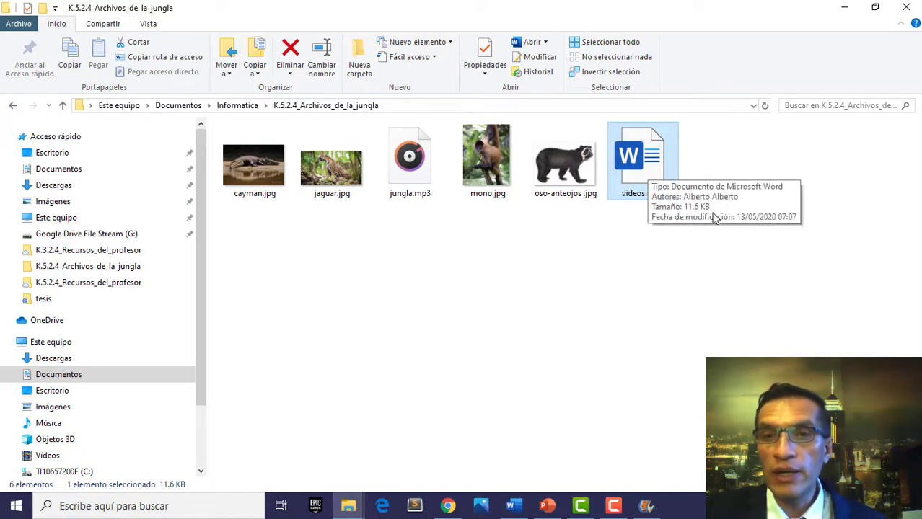
pyautogui.doubleClick(646, 148)
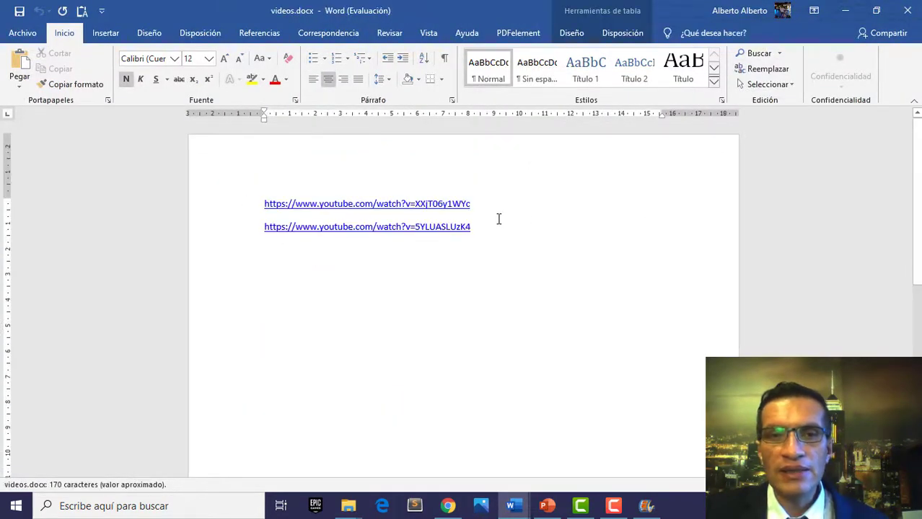
pyautogui.moveTo(473, 204); pyautogui.dragTo(264, 204)
pyautogui.hotkey('ctrl', 'c')
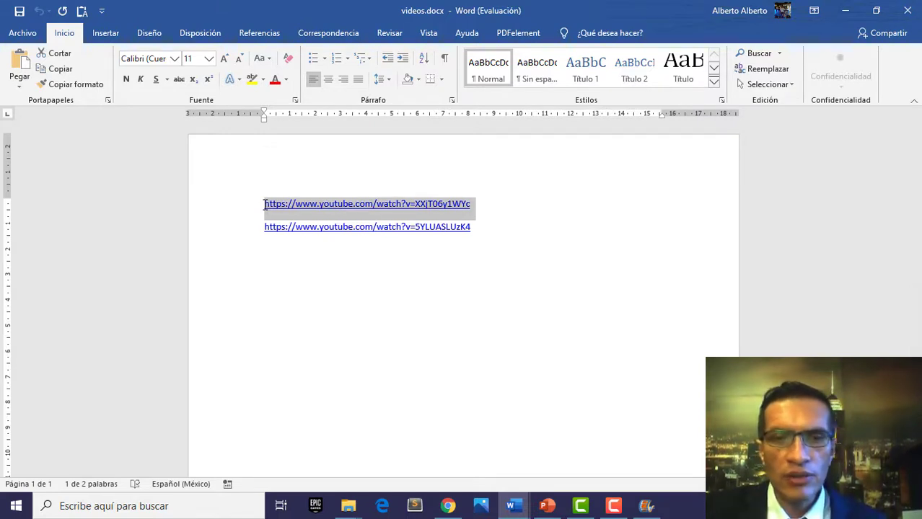
# Switch to Chrome, load the copied YouTube link in a new tab and pause the Andean bear video.
pyautogui.hotkey('alt', 'Tab')
pyautogui.hotkey('alt', 'Tab')
pyautogui.hotkey('alt', 'Tab')
pyautogui.hotkey('alt', 'Tab')
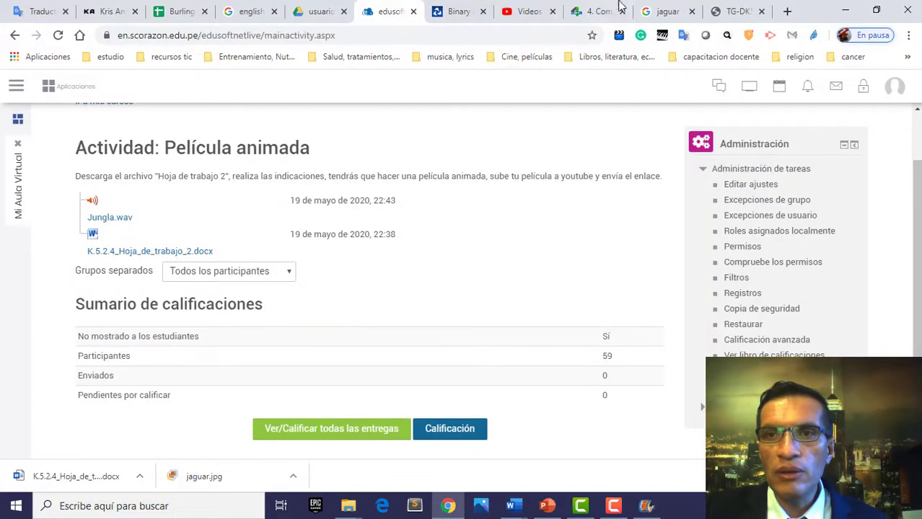
pyautogui.click(786, 11)
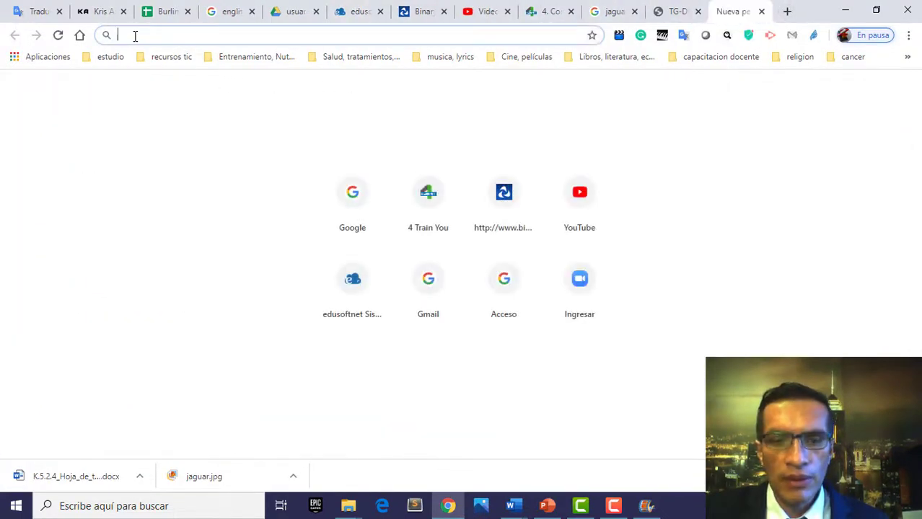
pyautogui.hotkey('ctrl', 'v')
pyautogui.press('Return')
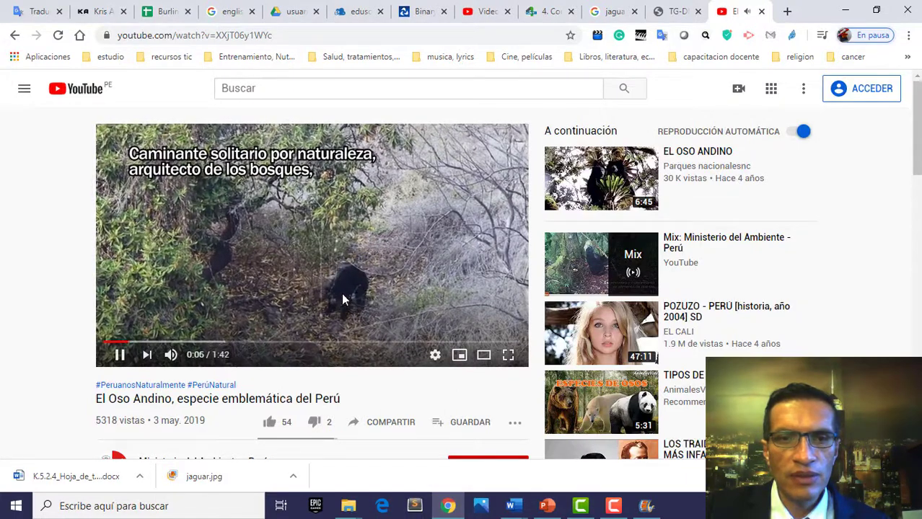
pyautogui.click(121, 355)
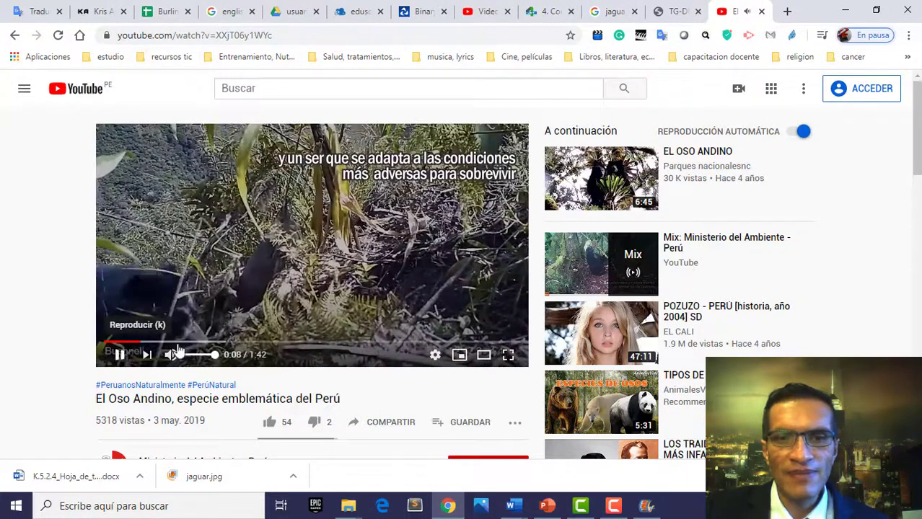
pyautogui.click(615, 506)
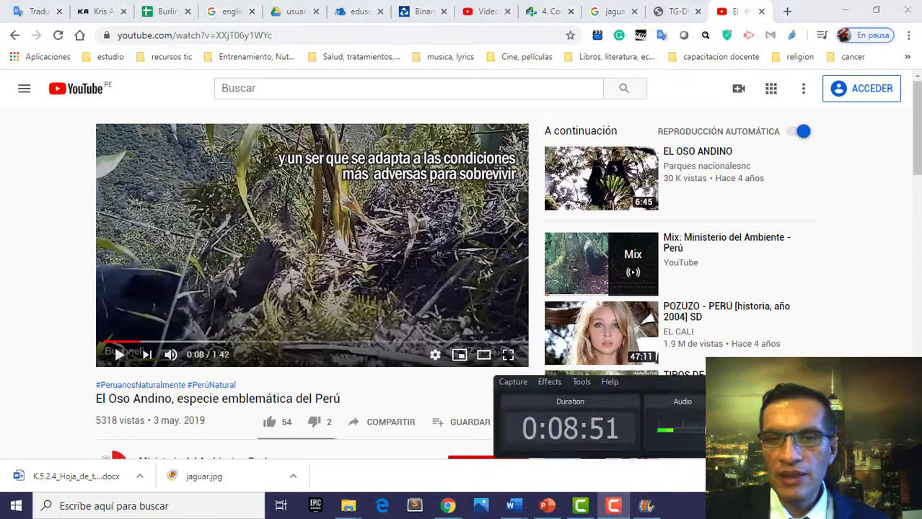
pyautogui.click(617, 507)
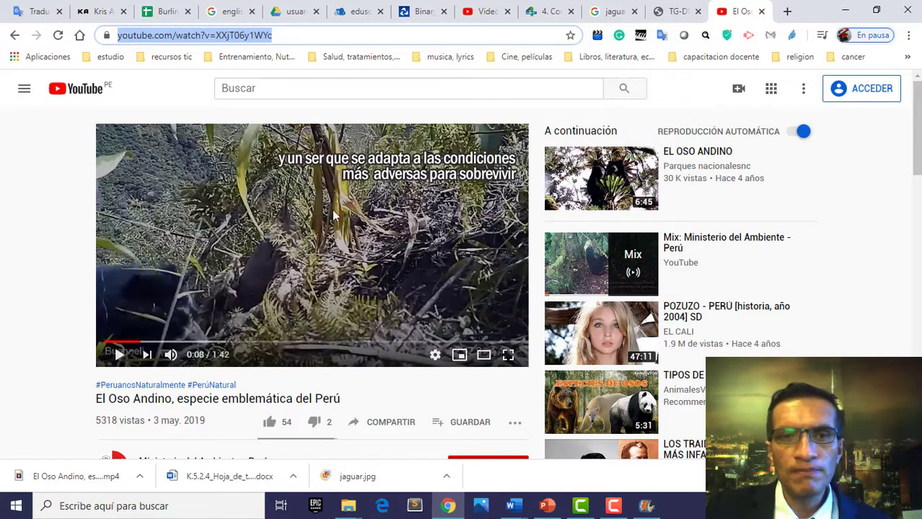
# Open the YouTube video download page from the link in the Miércoles 20 de Mayo section of the virtual classroom.
pyautogui.click(357, 12)
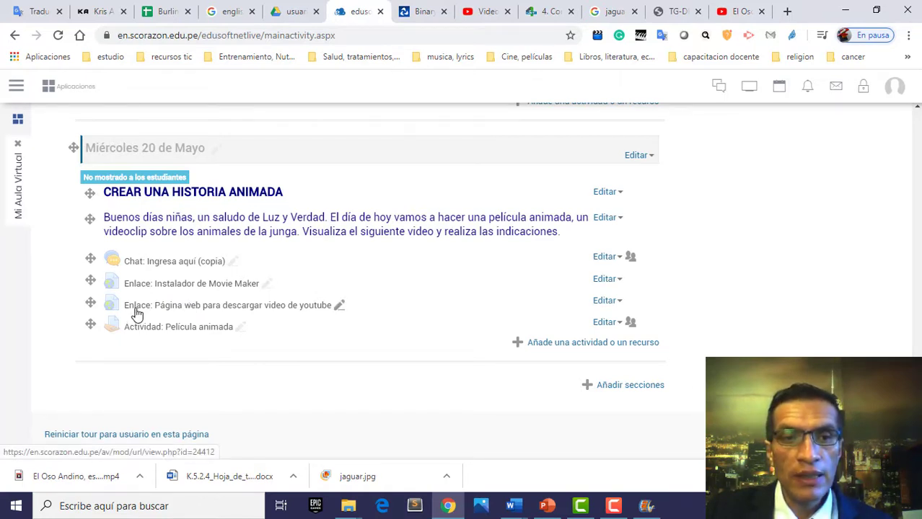
pyautogui.click(267, 315)
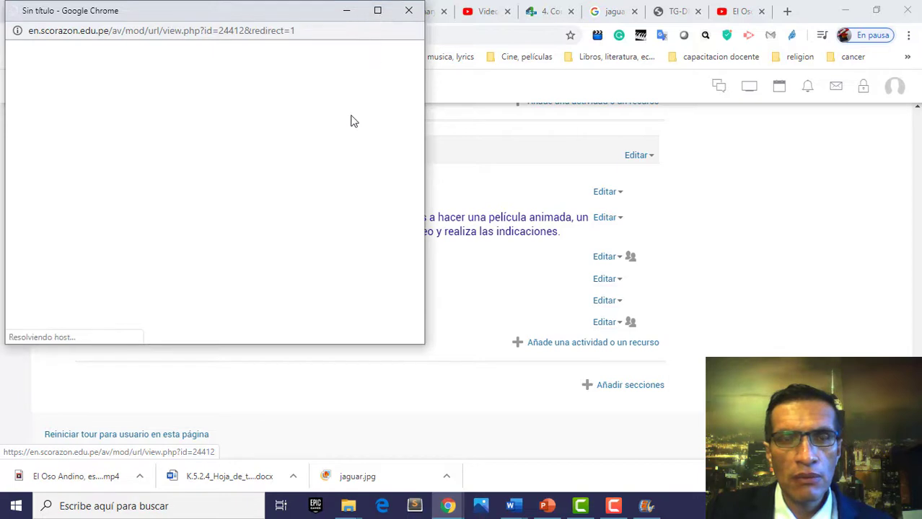
pyautogui.moveTo(253, 16); pyautogui.dragTo(395, 59)
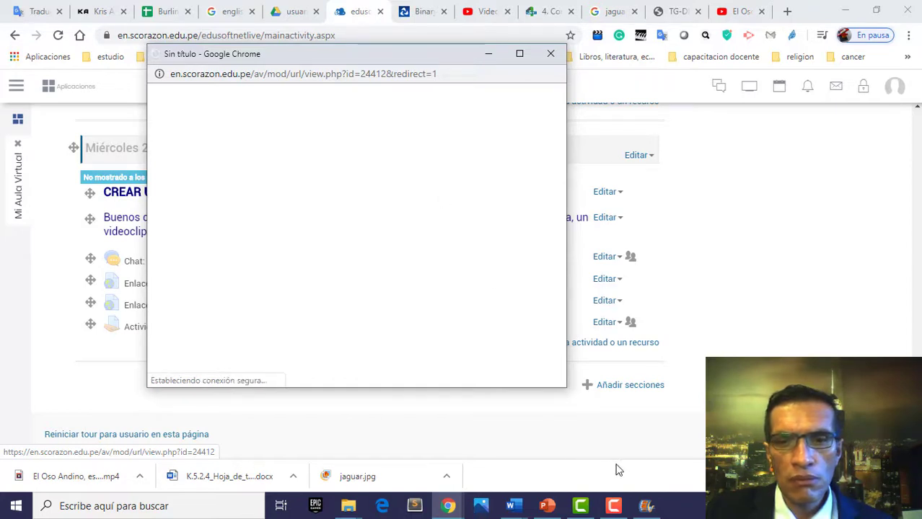
pyautogui.moveTo(617, 507)
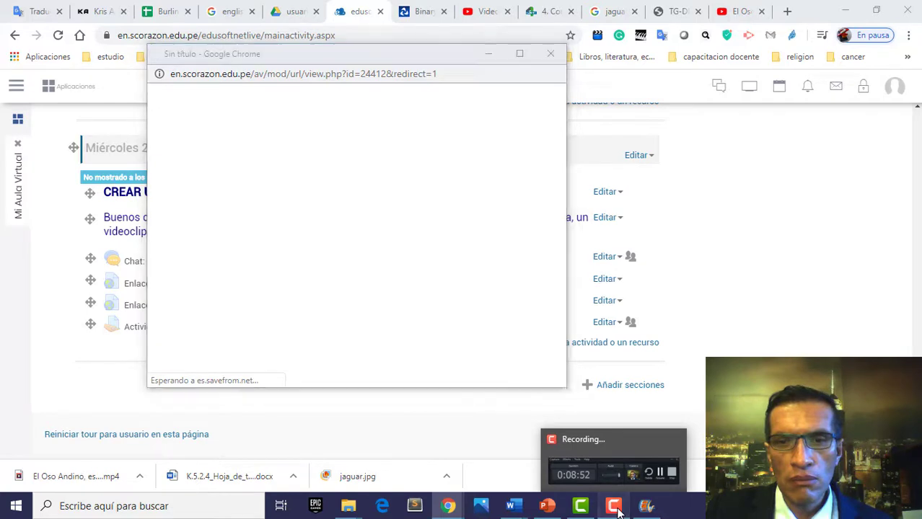
pyautogui.click(616, 507)
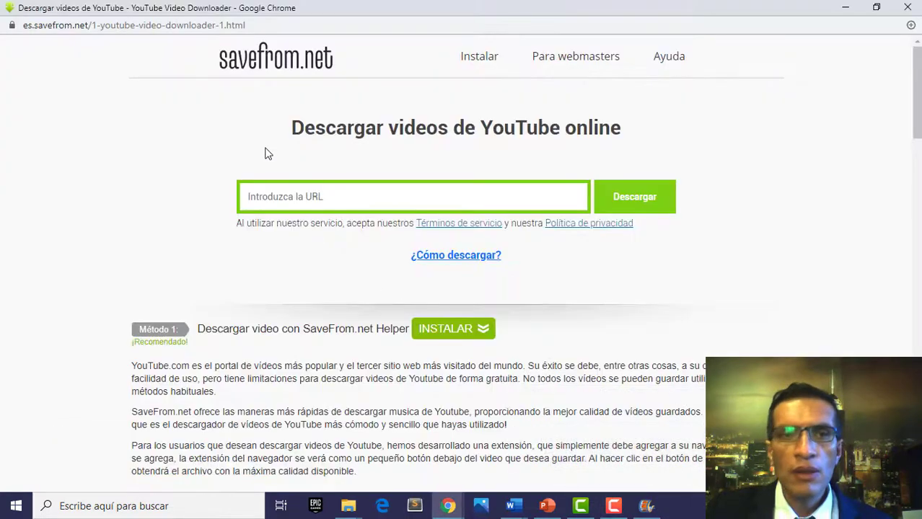
pyautogui.click(280, 199)
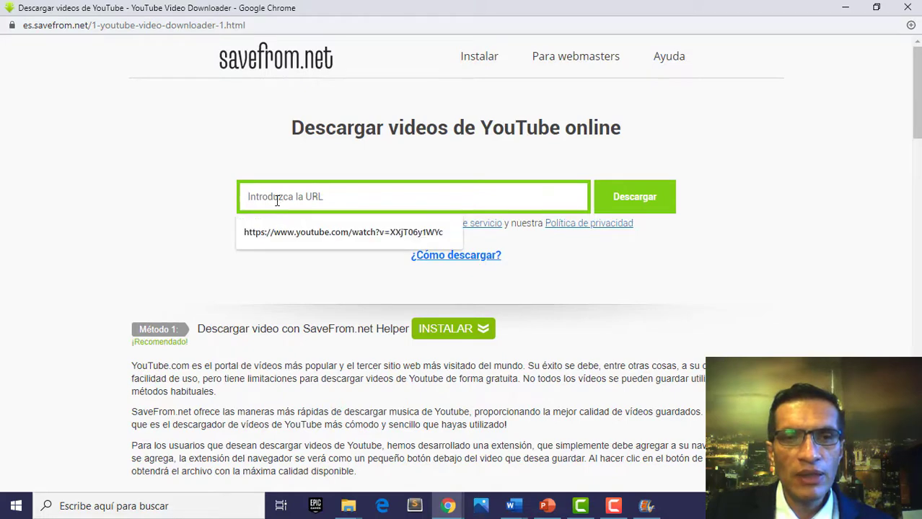
# Return to the Andean bear video on YouTube and copy its full web address.
pyautogui.click(845, 9)
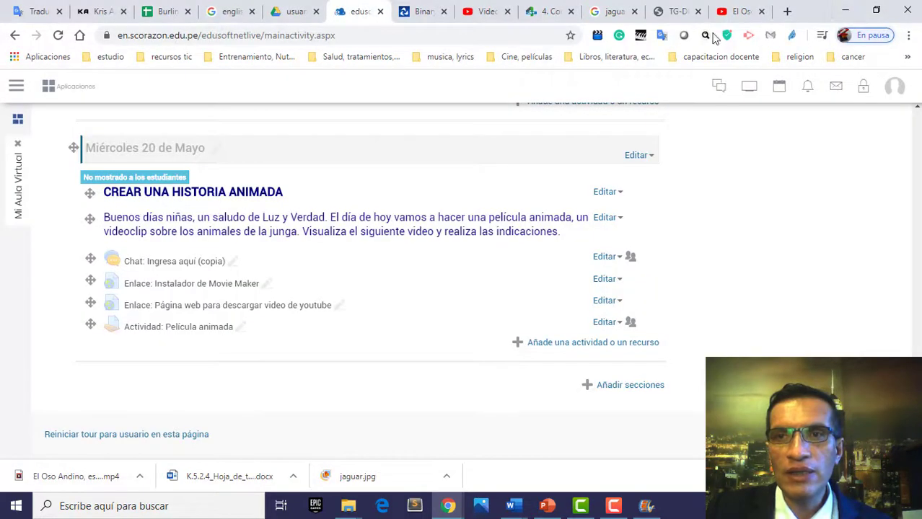
pyautogui.click(724, 18)
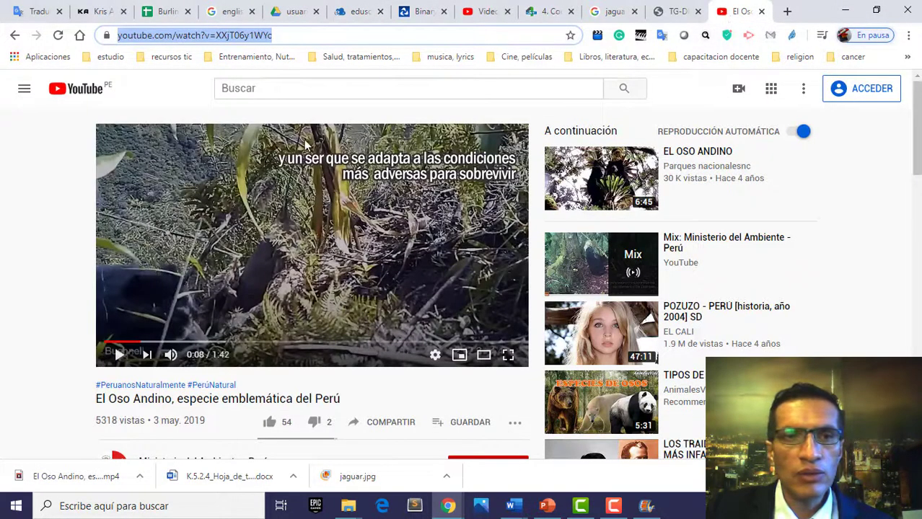
pyautogui.click(235, 35)
pyautogui.moveTo(340, 39); pyautogui.dragTo(122, 37)
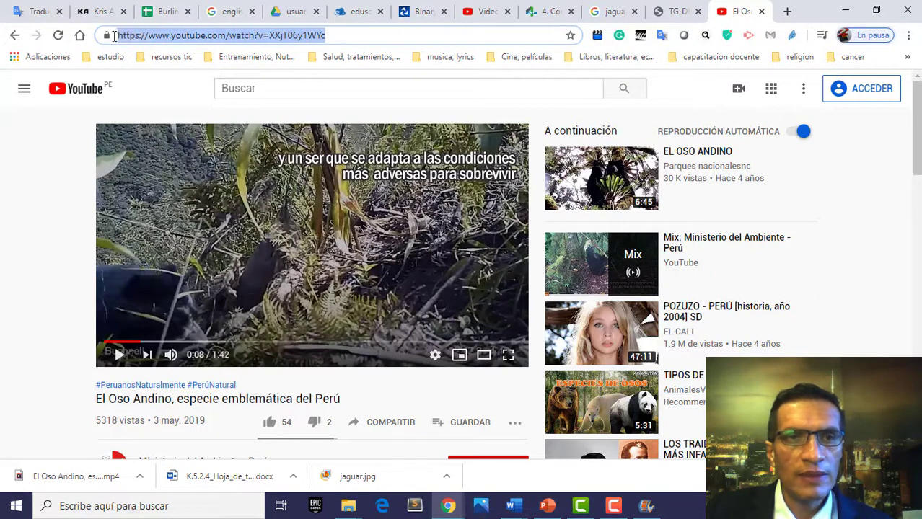
pyautogui.rightClick(186, 38)
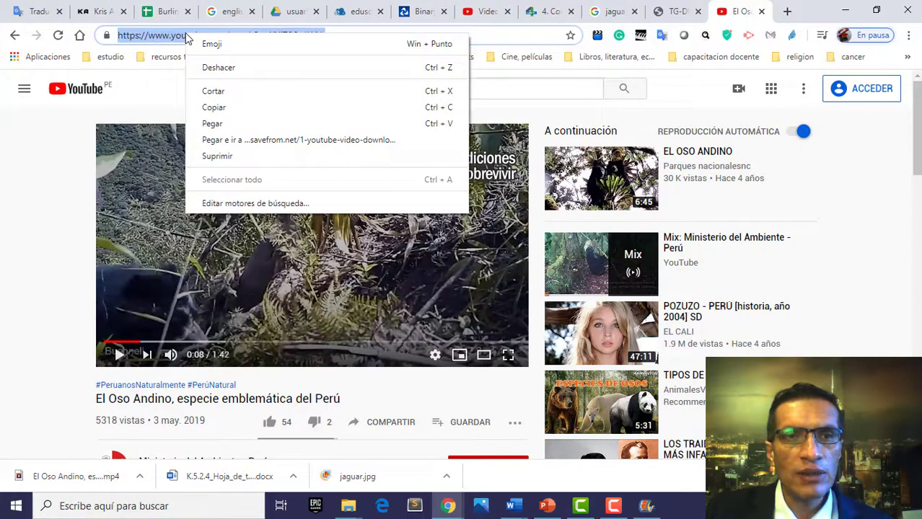
pyautogui.click(224, 108)
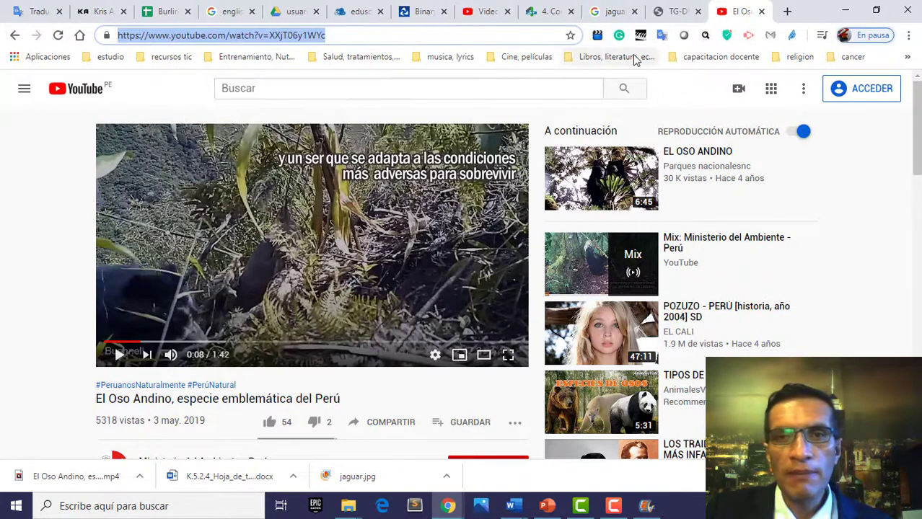
# Switch back to savefrom.net, paste the copied YouTube address and process it for download.
pyautogui.hotkey('alt', 'Tab')
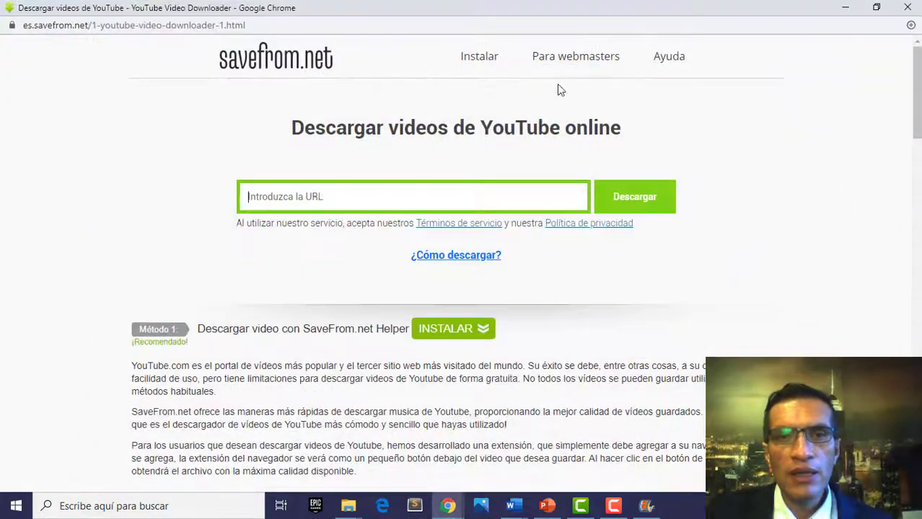
pyautogui.click(259, 198)
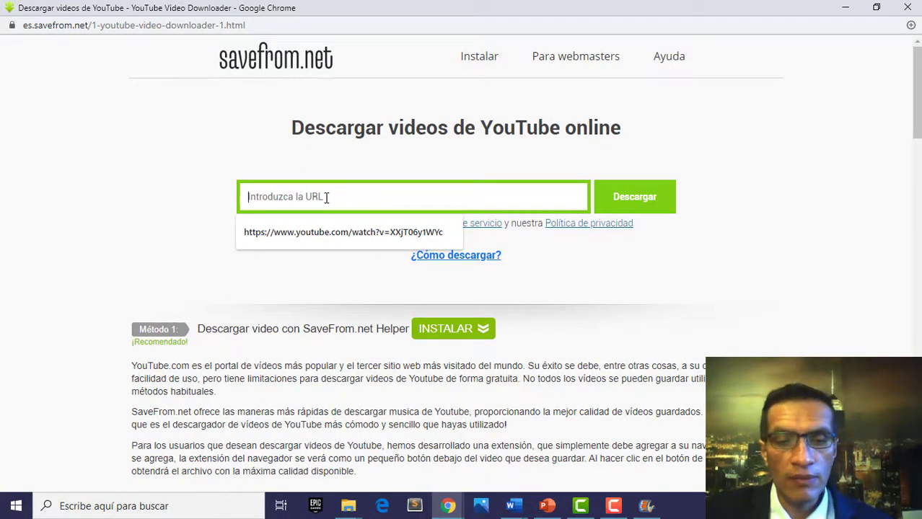
pyautogui.rightClick(279, 191)
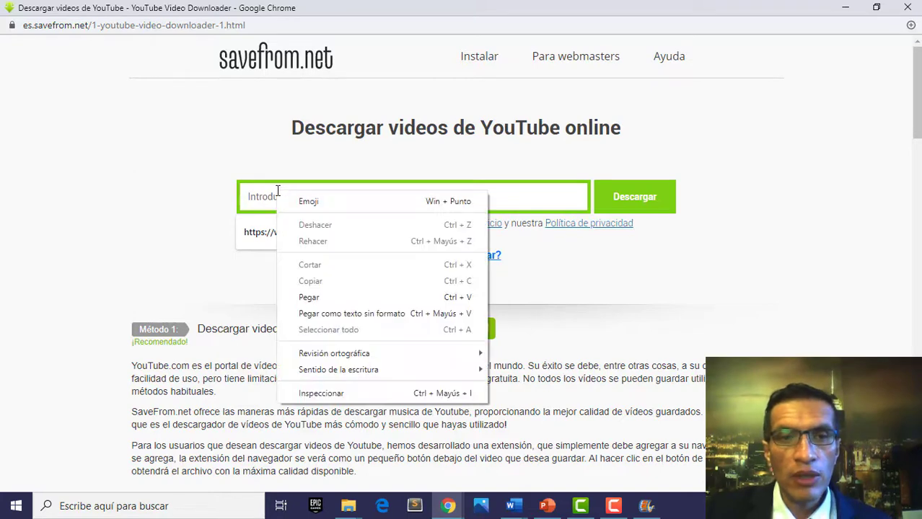
pyautogui.click(311, 297)
pyautogui.click(633, 201)
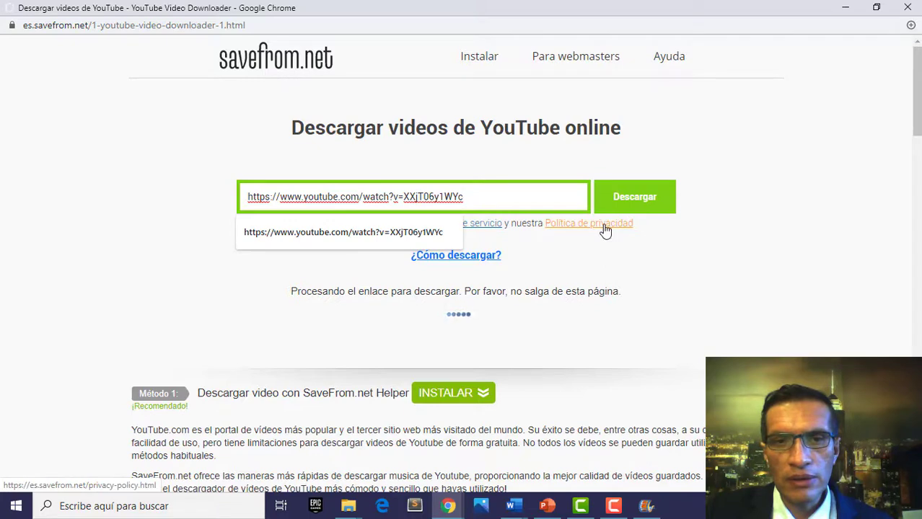
pyautogui.scroll(-1, 675, 276)
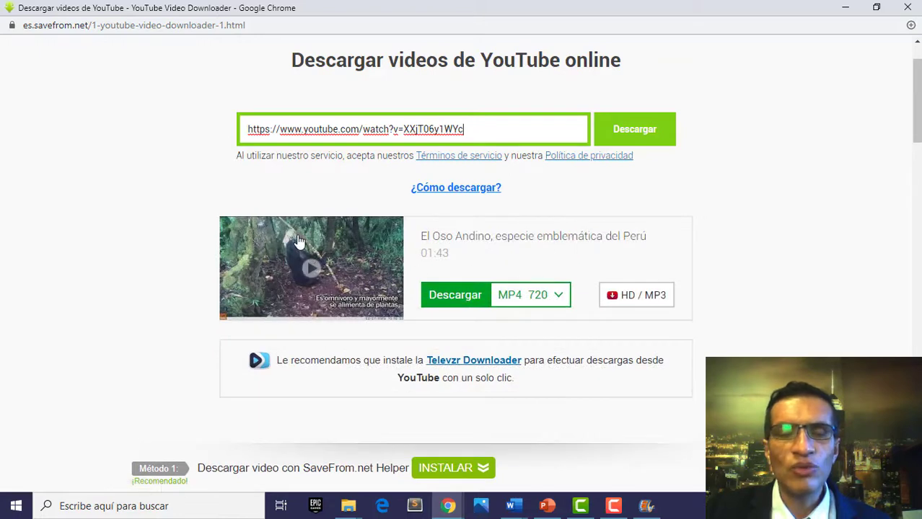
# Start the MP4 720 download of El Oso Andino and close the advertising page that opens.
pyautogui.click(455, 301)
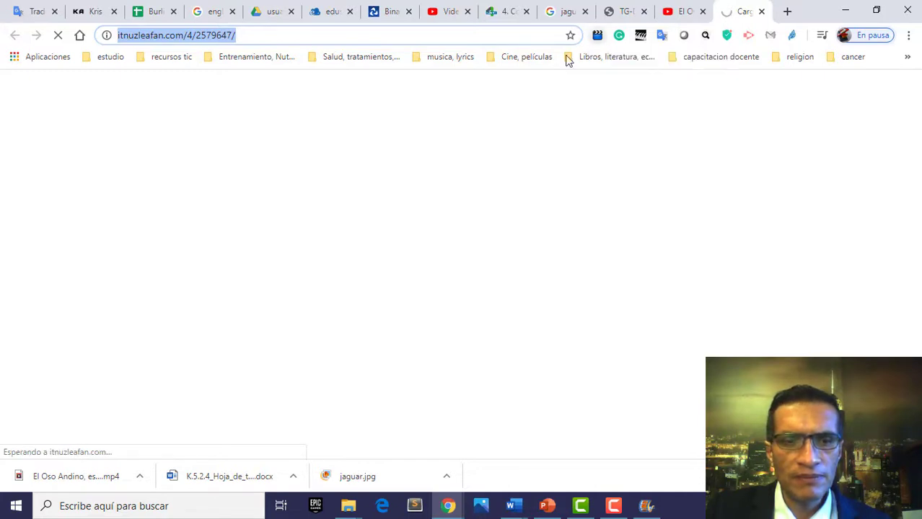
pyautogui.click(620, 509)
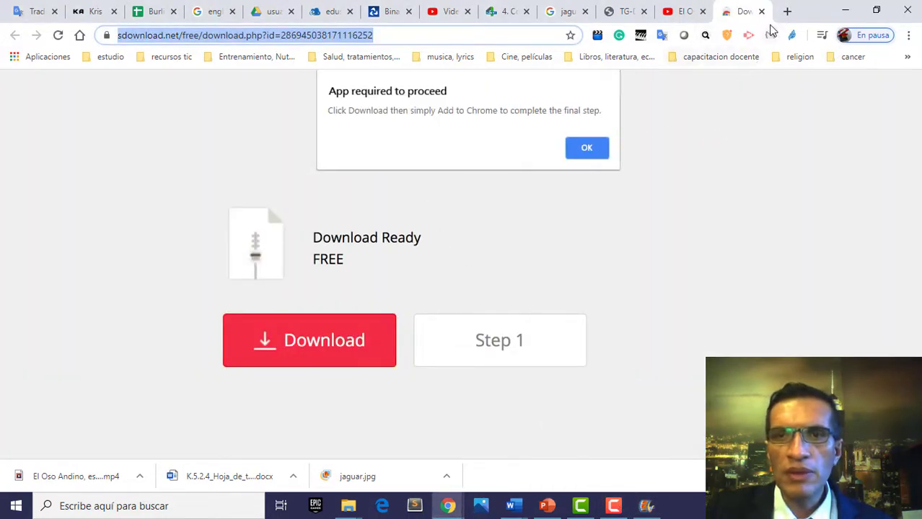
pyautogui.click(762, 12)
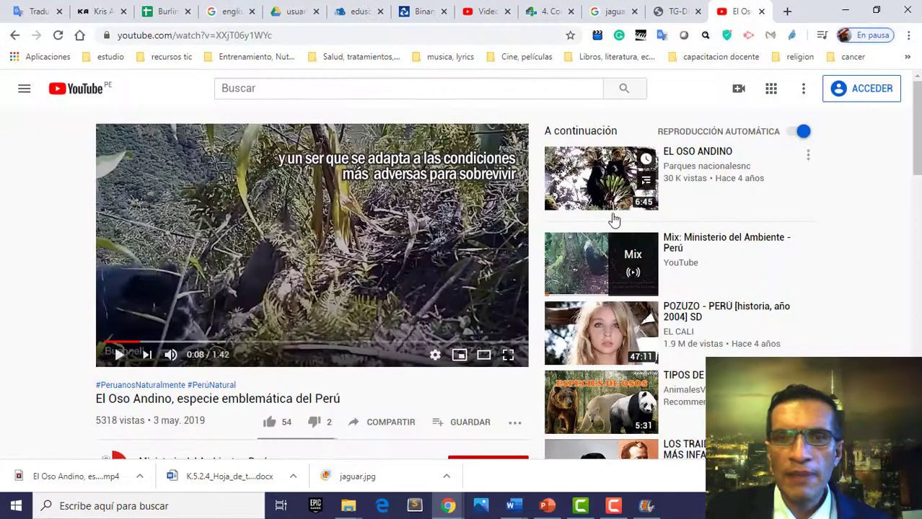
# Go back to the savefrom.net window and download the Andean bear video in MP4 720 again.
pyautogui.hotkey('alt', 'Tab')
pyautogui.hotkey('alt', 'Tab')
pyautogui.hotkey('alt', 'Tab')
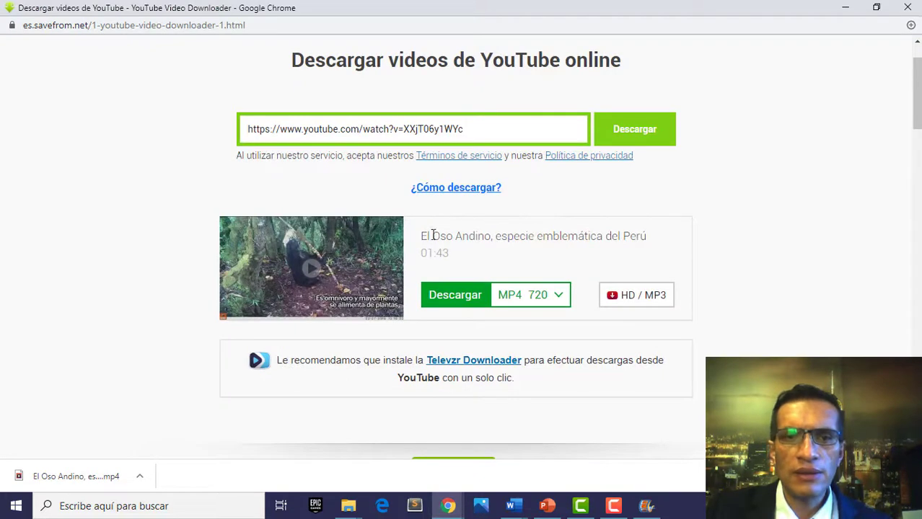
pyautogui.click(451, 297)
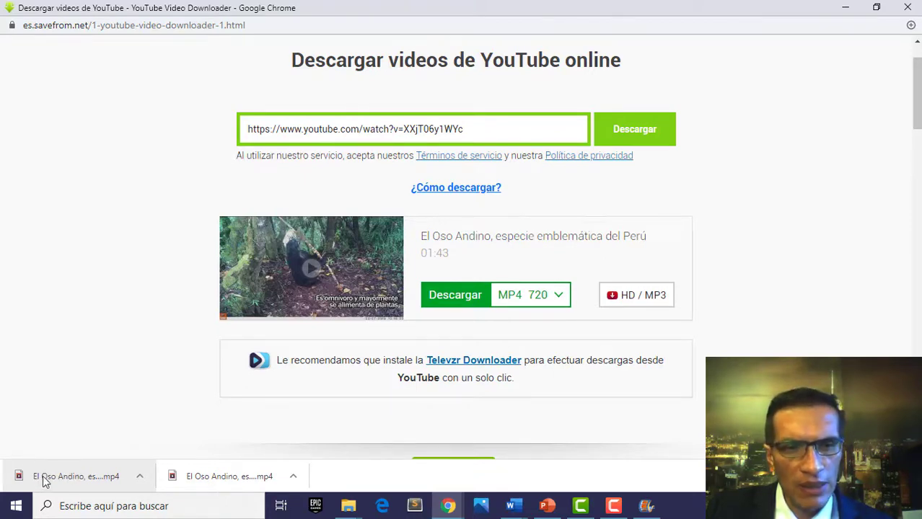
# Show the newest downloaded video in its folder, maximize the window and copy El Oso Andino, especie emblemática del Perú (2).mp4.
pyautogui.click(139, 477)
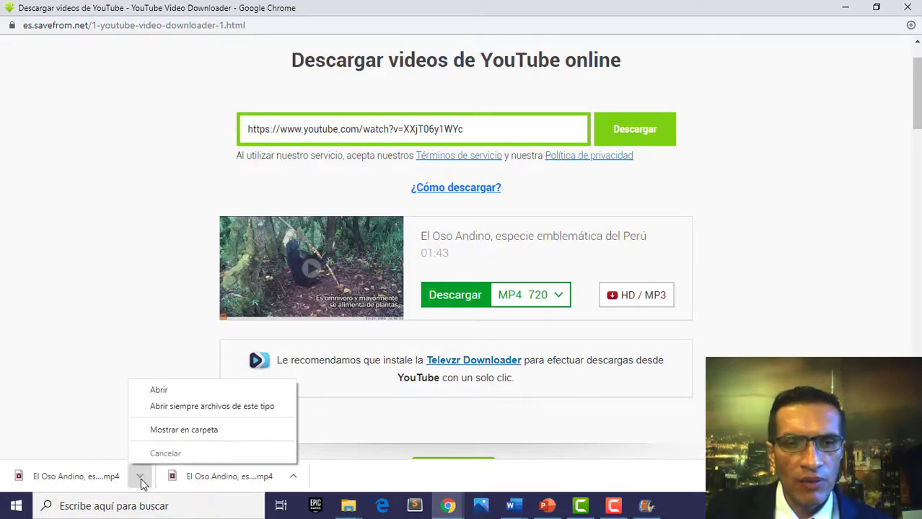
pyautogui.click(178, 432)
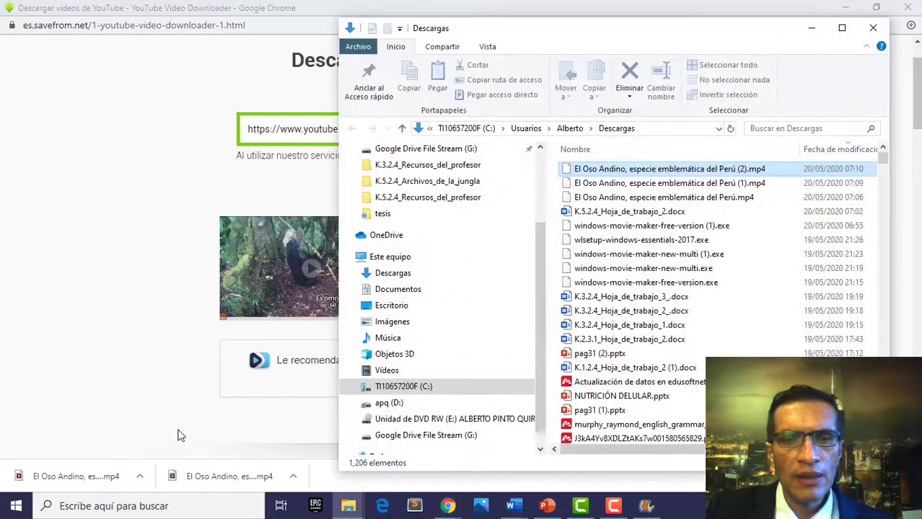
pyautogui.moveTo(692, 34); pyautogui.dragTo(515, 28)
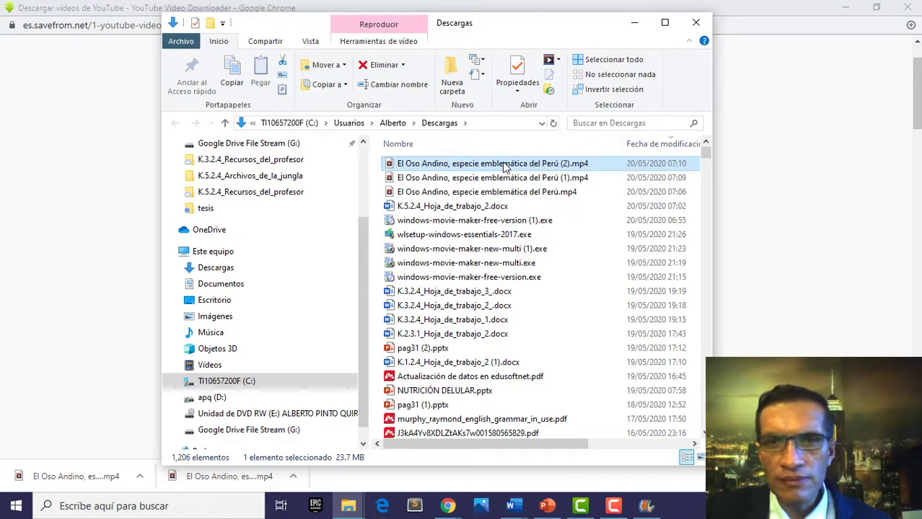
pyautogui.click(664, 23)
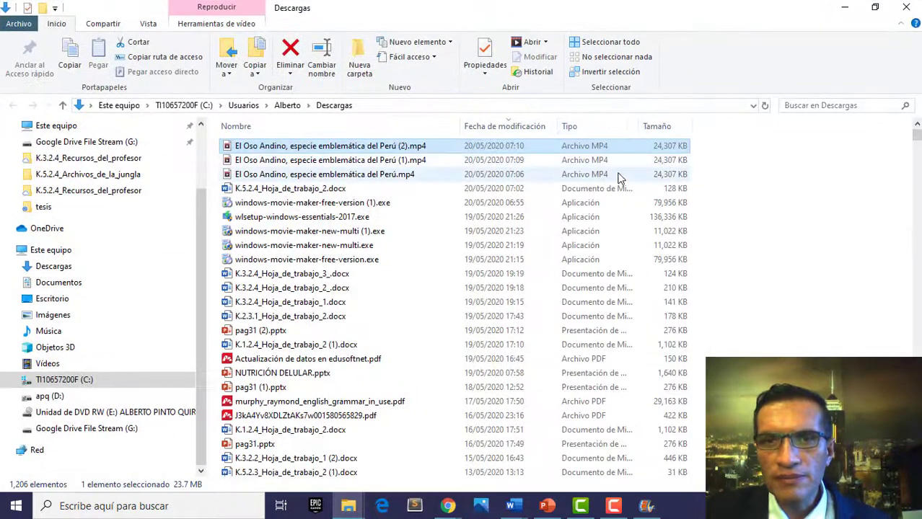
pyautogui.rightClick(411, 147)
pyautogui.click(452, 362)
# Paste the copied video into the K.5.2.4_Archivos_de_la_jungla folder inside Informatica in Documentos.
pyautogui.click(348, 506)
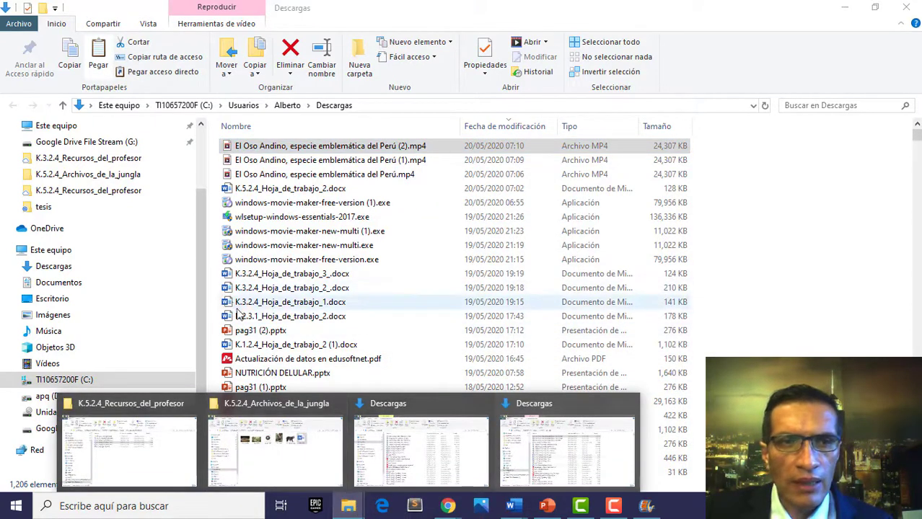
pyautogui.moveTo(415, 440)
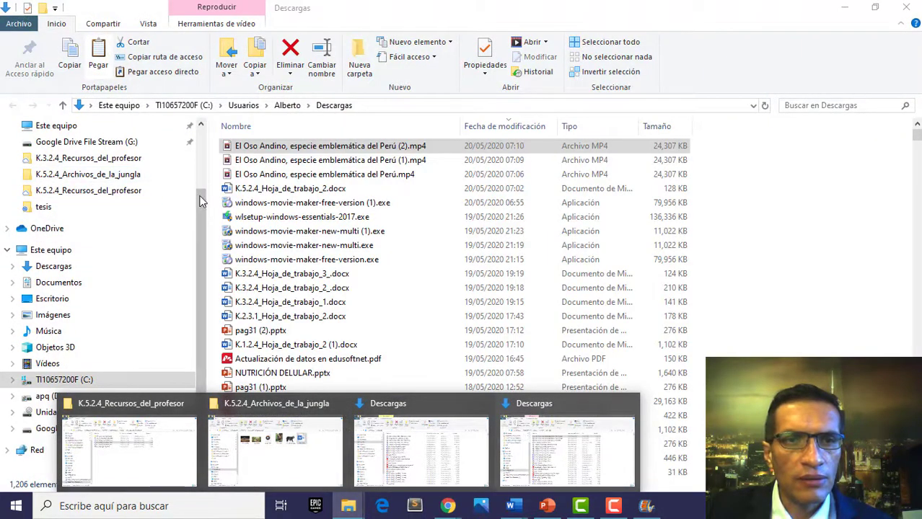
pyautogui.scroll(5, 201, 200)
pyautogui.click(72, 169)
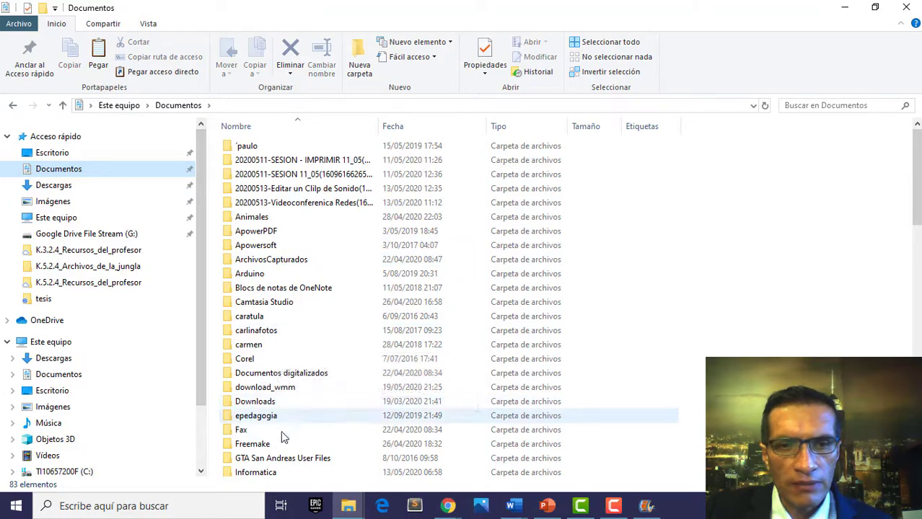
pyautogui.scroll(-2, 286, 429)
pyautogui.click(275, 400)
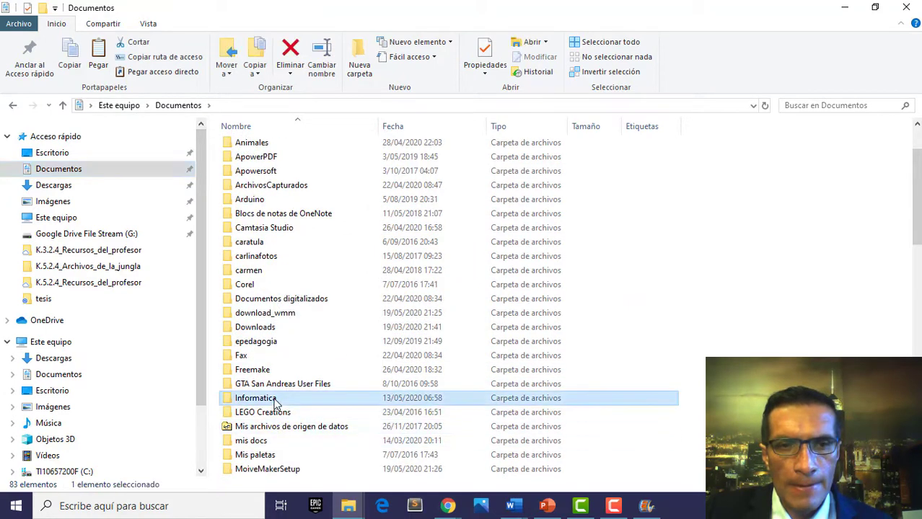
pyautogui.doubleClick(274, 400)
pyautogui.doubleClick(290, 159)
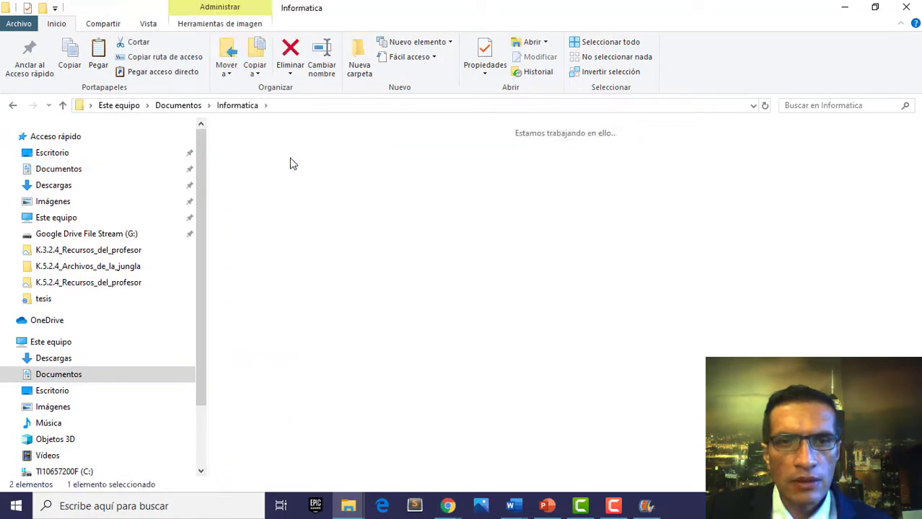
pyautogui.rightClick(401, 315)
pyautogui.click(438, 183)
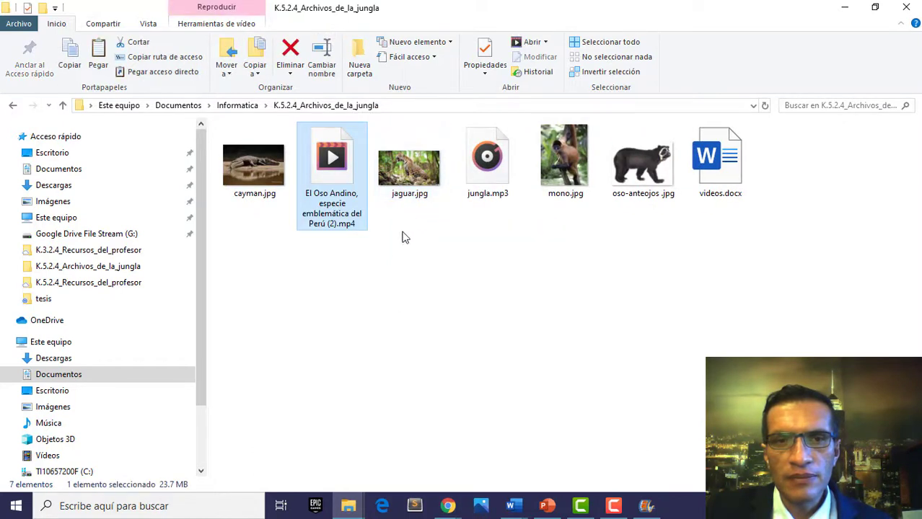
# Rename the pasted Andean bear video as osoandino.mp4.
pyautogui.rightClick(342, 188)
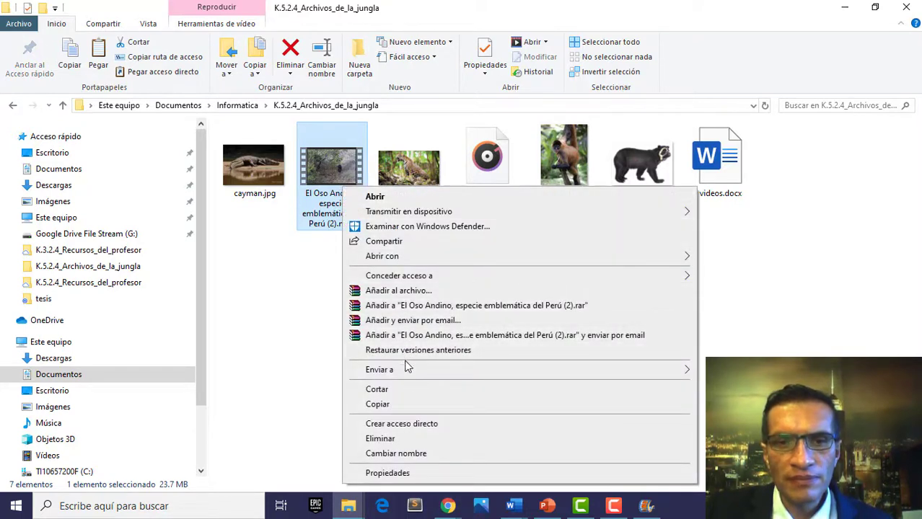
pyautogui.click(402, 455)
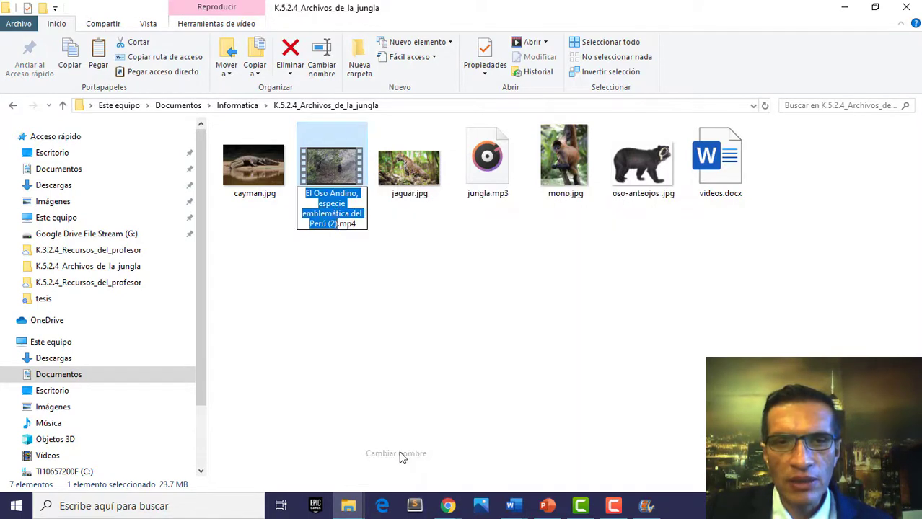
pyautogui.write('oso')
pyautogui.write('andino')
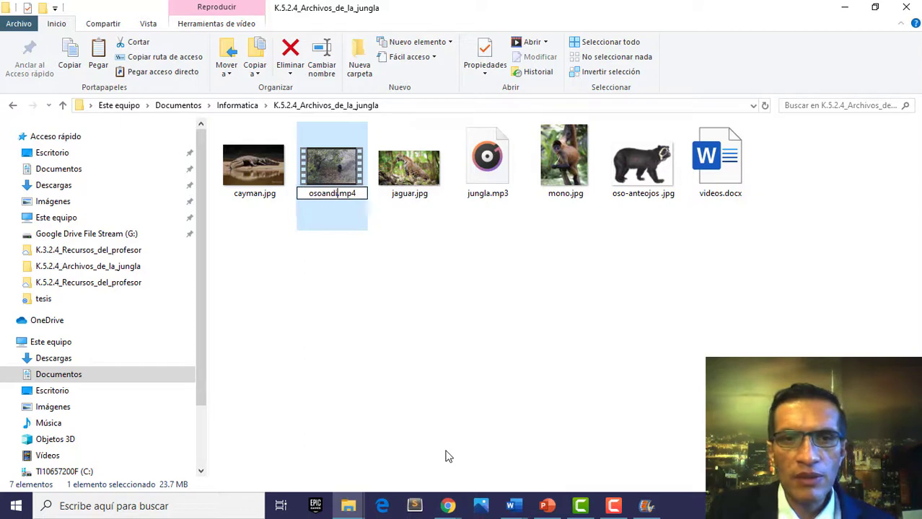
pyautogui.press('Return')
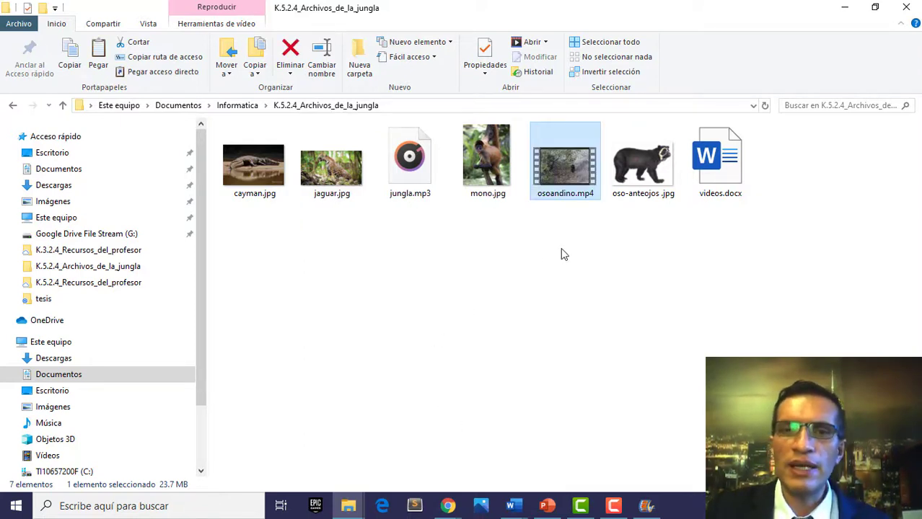
# Switch to Movie Maker and add the osoandino.mp4 video after the last photo of the movie.
pyautogui.click(647, 509)
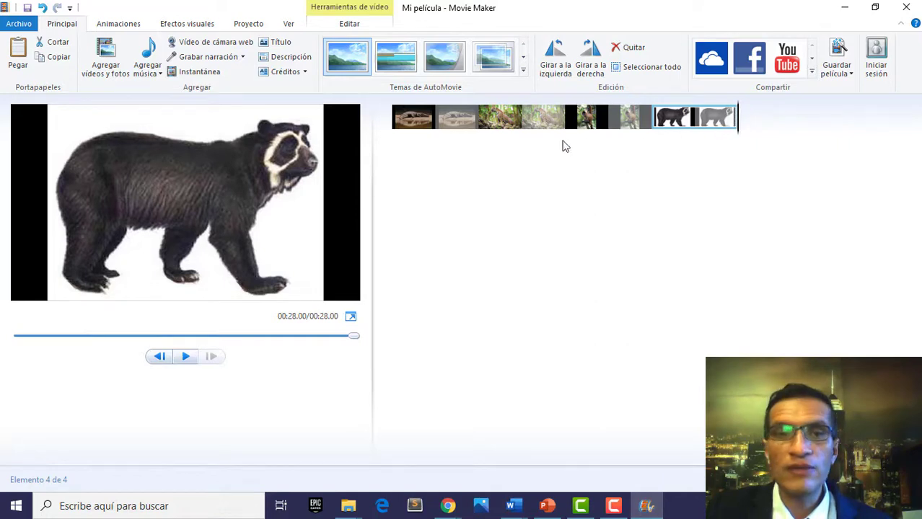
pyautogui.click(106, 48)
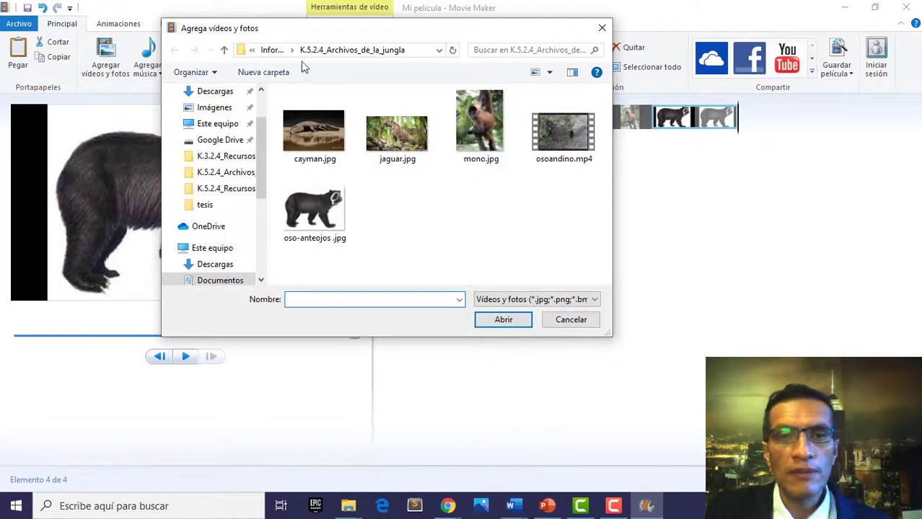
pyautogui.click(562, 137)
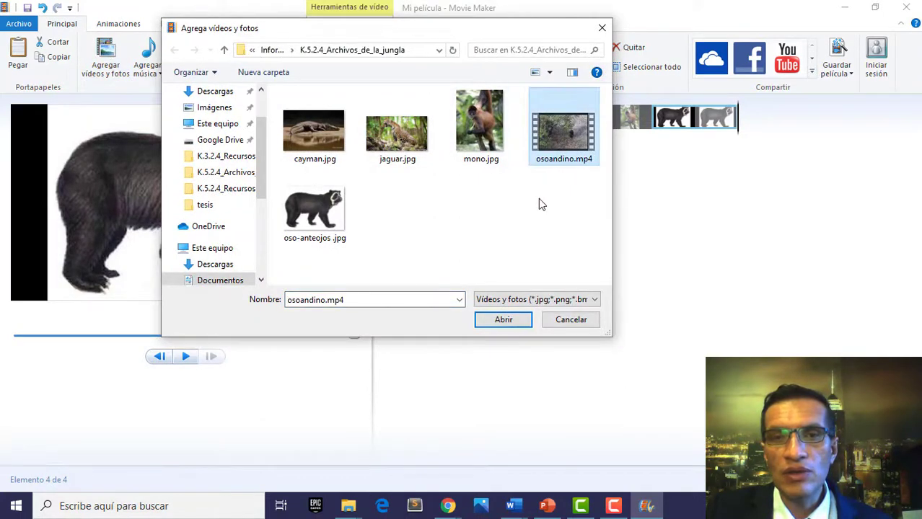
pyautogui.click(515, 326)
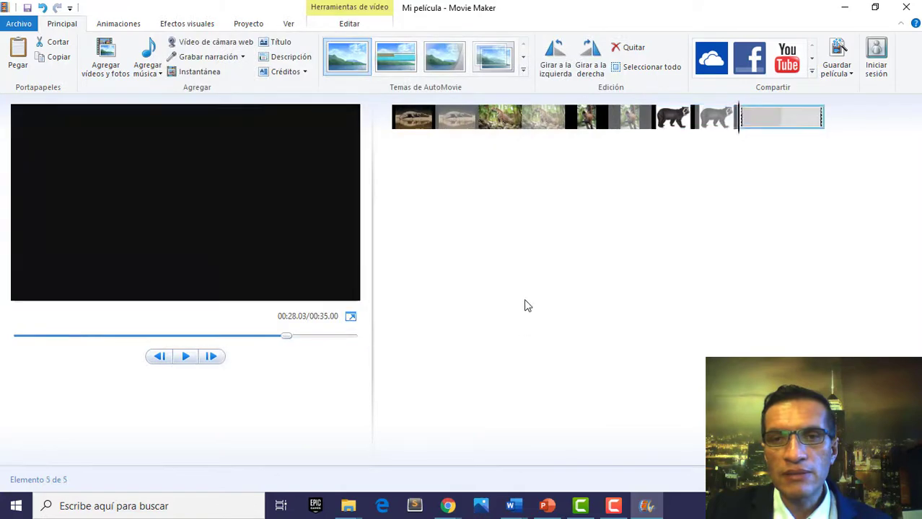
# Play the added bear video to preview it and pause at about 00:51.
pyautogui.click(185, 358)
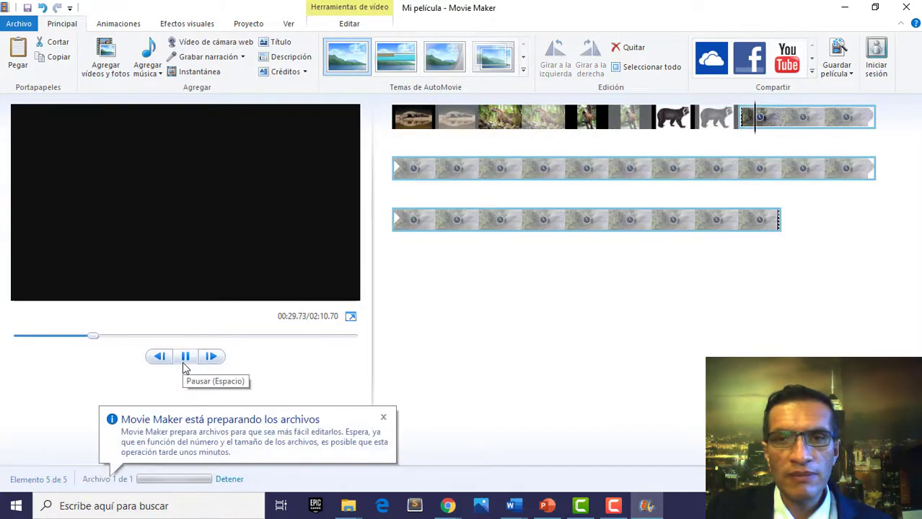
pyautogui.click(185, 356)
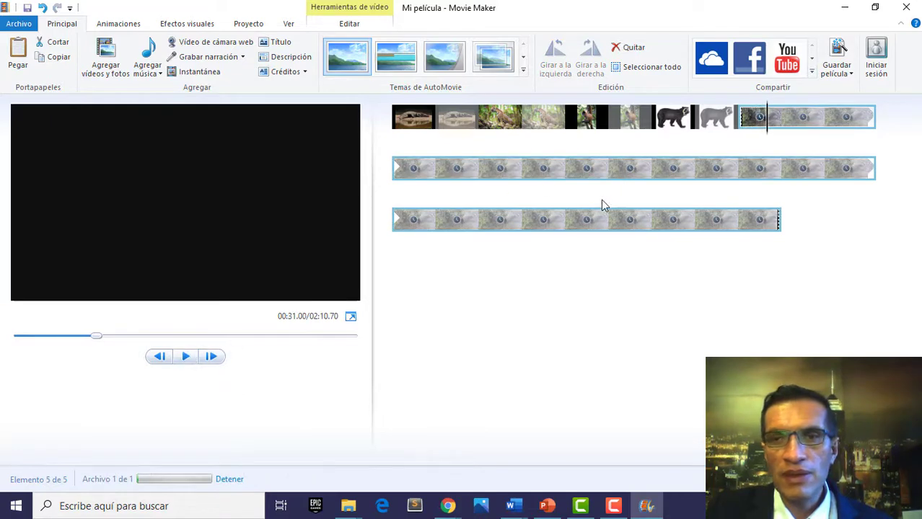
pyautogui.click(613, 505)
pyautogui.click(669, 290)
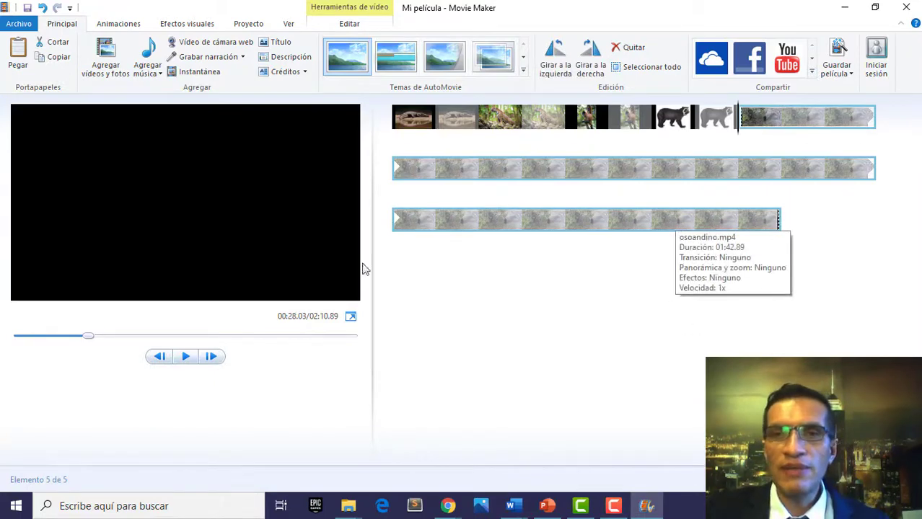
pyautogui.click(186, 358)
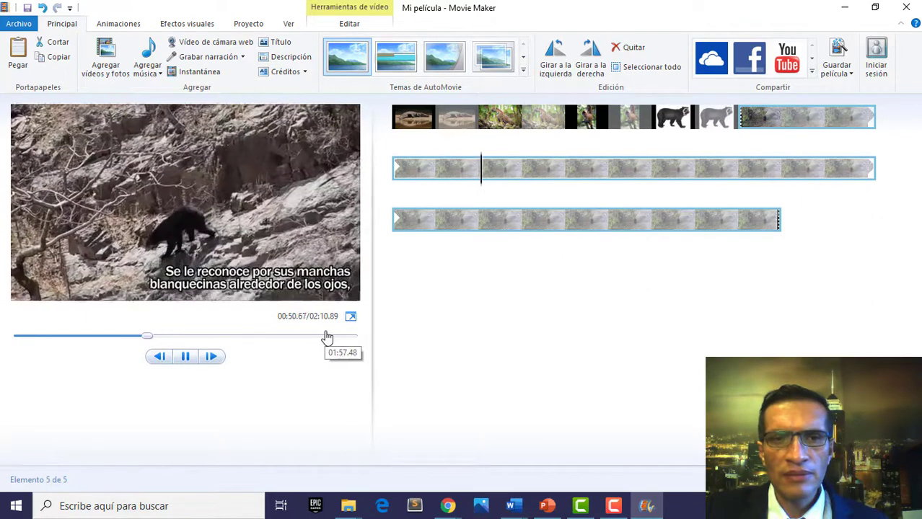
pyautogui.press('space')
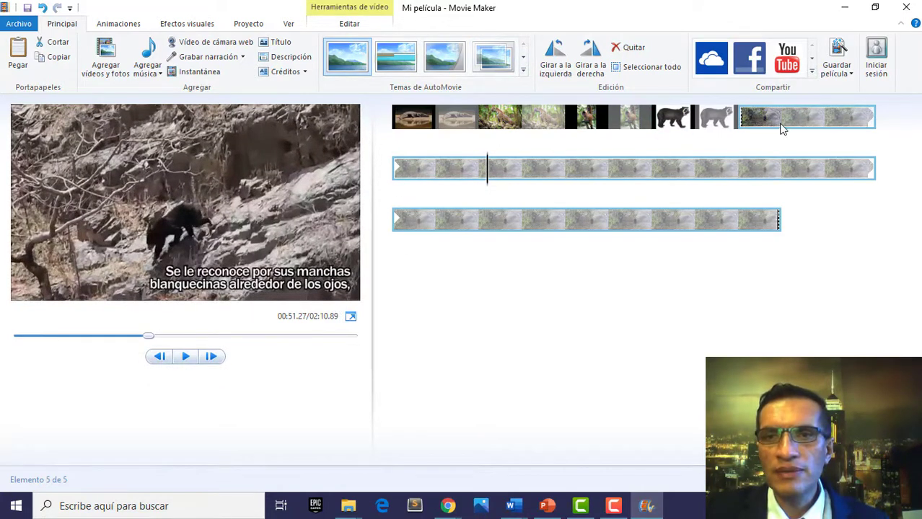
# Play the bear clip from its beginning, pause at 00:31.50 and set its start point there.
pyautogui.click(740, 122)
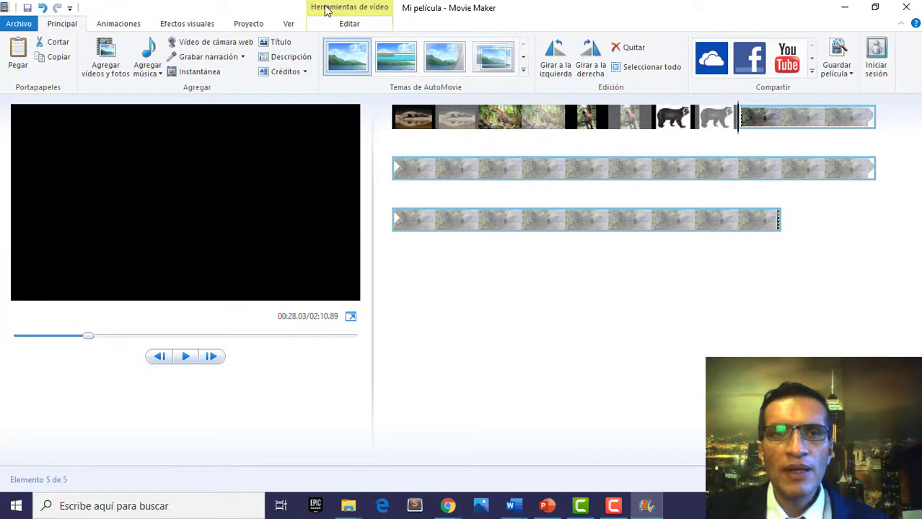
pyautogui.click(349, 24)
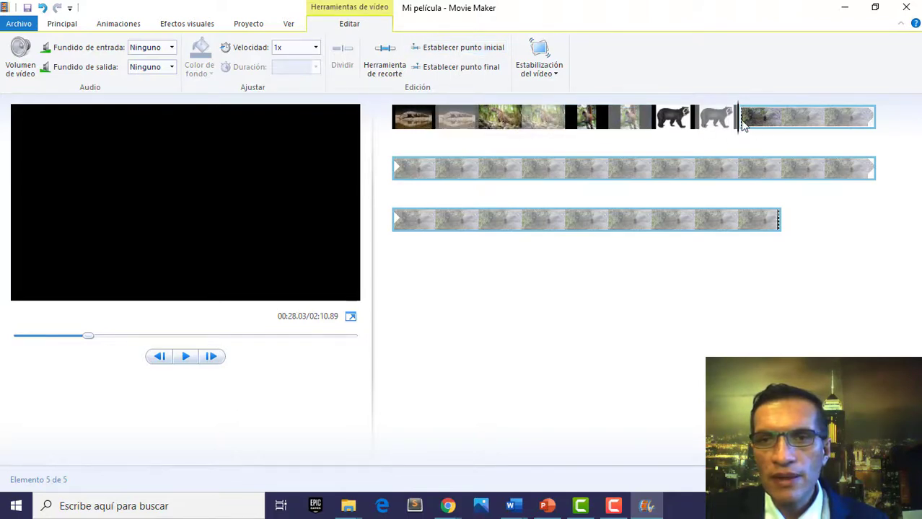
pyautogui.press('space')
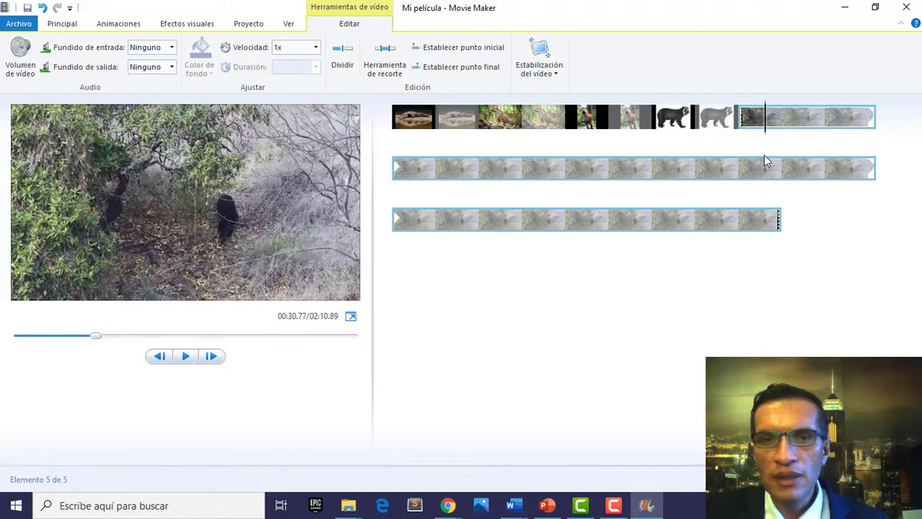
pyautogui.press('space')
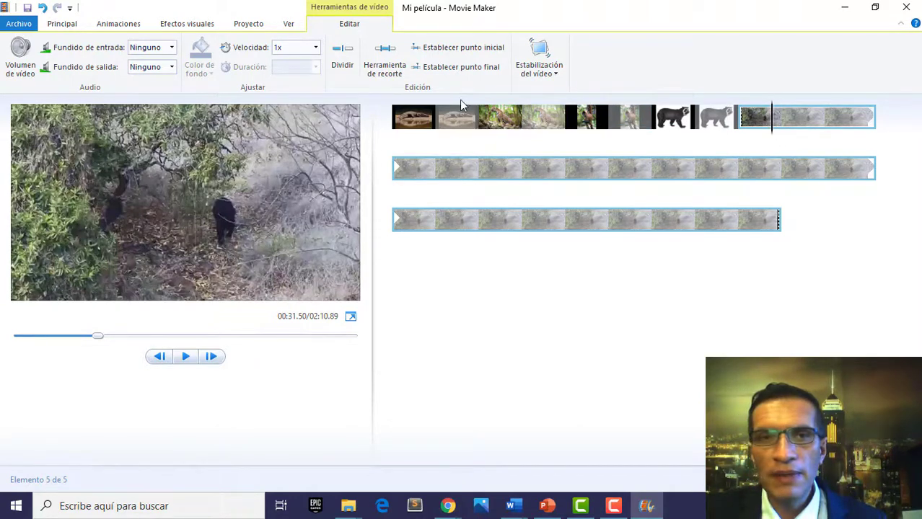
pyautogui.click(454, 52)
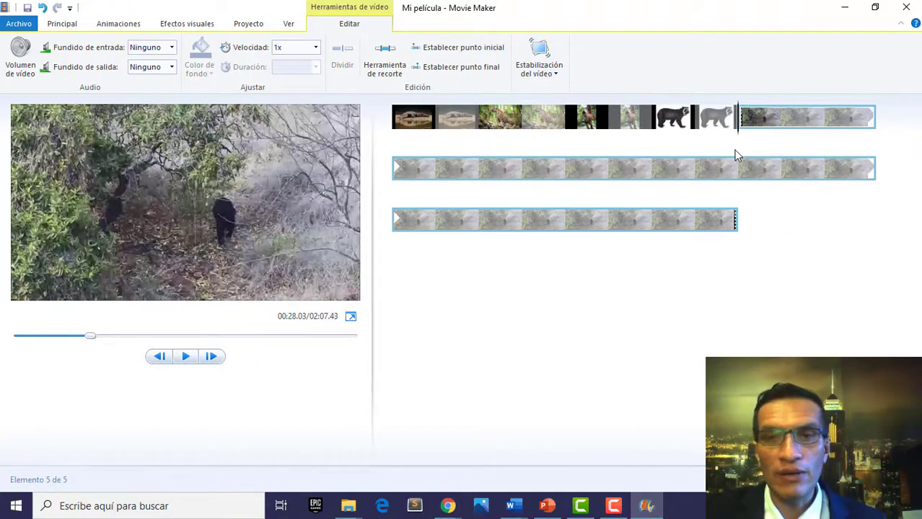
# Play the trimmed bear clip, pause at 01:03.77 and set its end point there.
pyautogui.press('space')
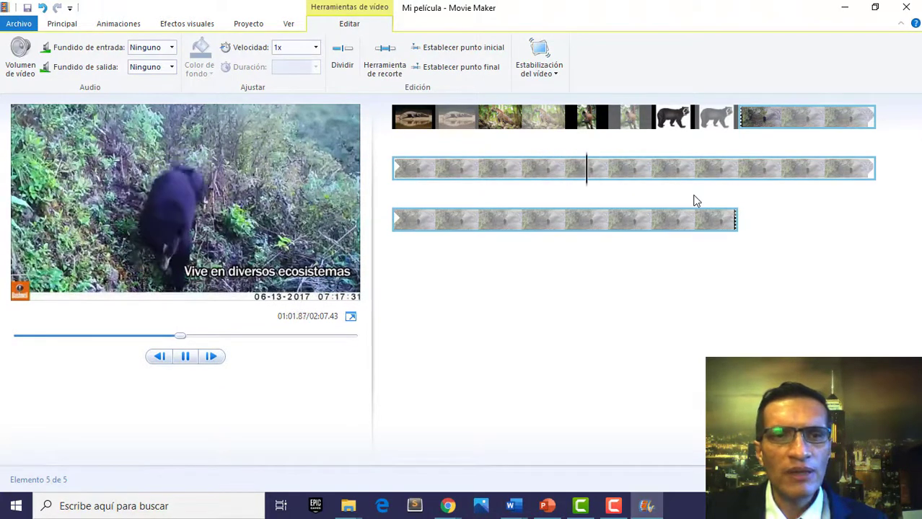
pyautogui.press('space')
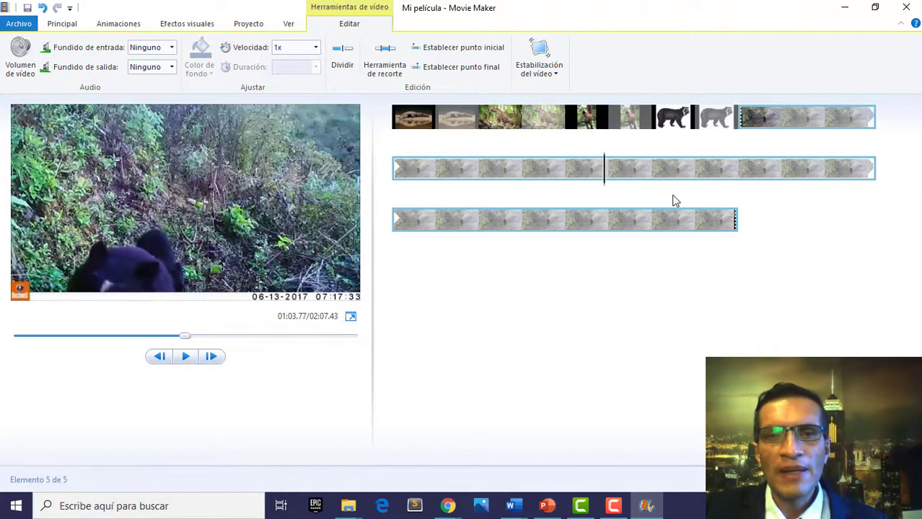
pyautogui.click(437, 73)
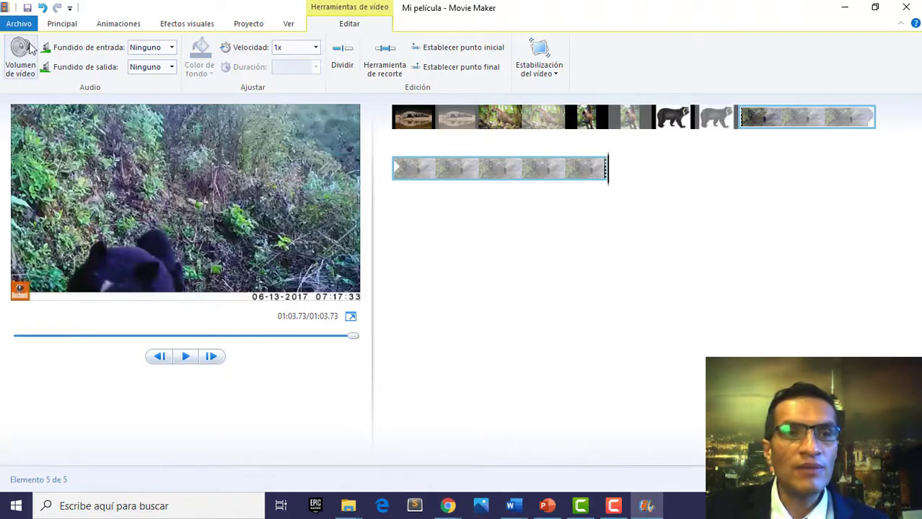
# Save the project as Mi película.wlmp in the K.5.2.4_Archivos_de_la_jungla folder inside Informatica in Documentos.
pyautogui.click(27, 9)
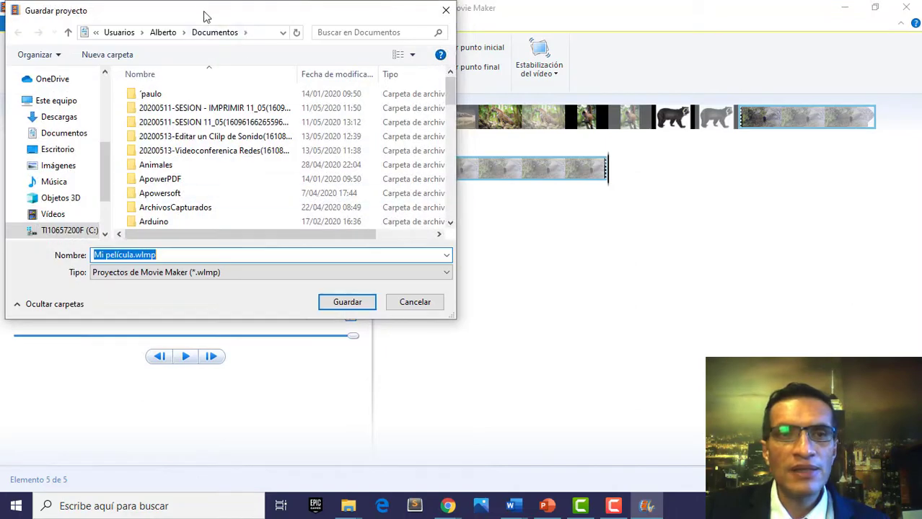
pyautogui.moveTo(205, 10); pyautogui.dragTo(328, 15)
pyautogui.click(294, 197)
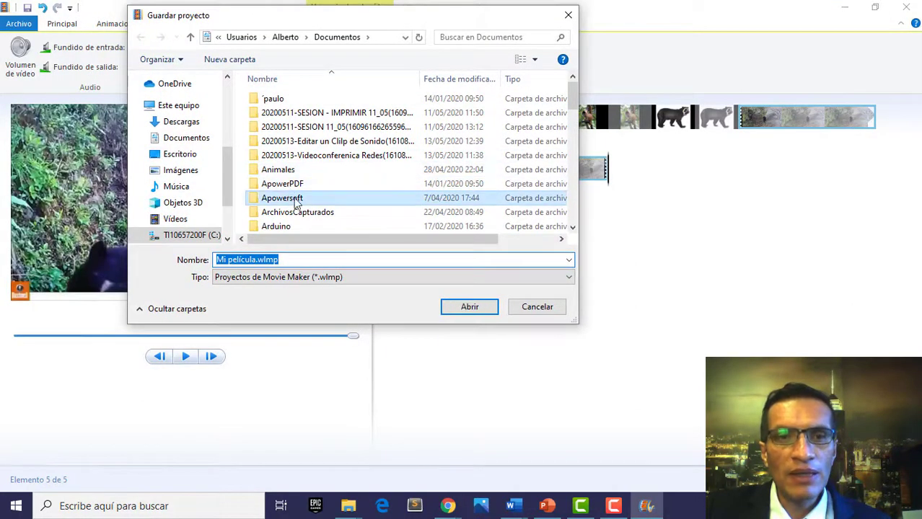
pyautogui.scroll(-2, 298, 199)
pyautogui.click(185, 137)
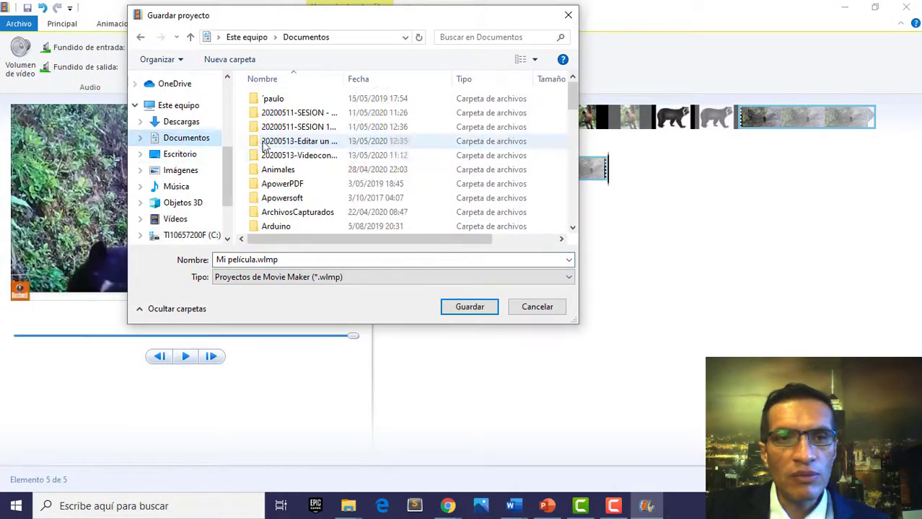
pyautogui.scroll(-2, 305, 195)
pyautogui.scroll(-2, 304, 201)
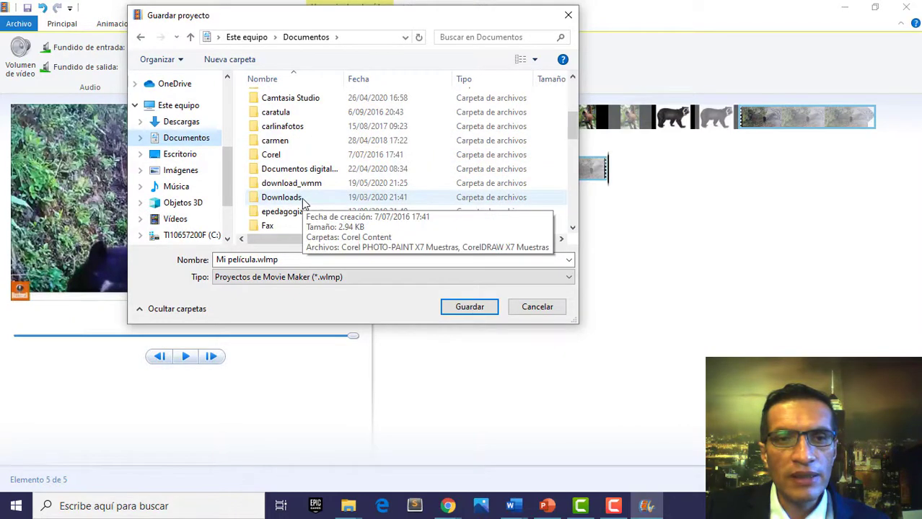
pyautogui.scroll(-2, 305, 202)
pyautogui.doubleClick(294, 185)
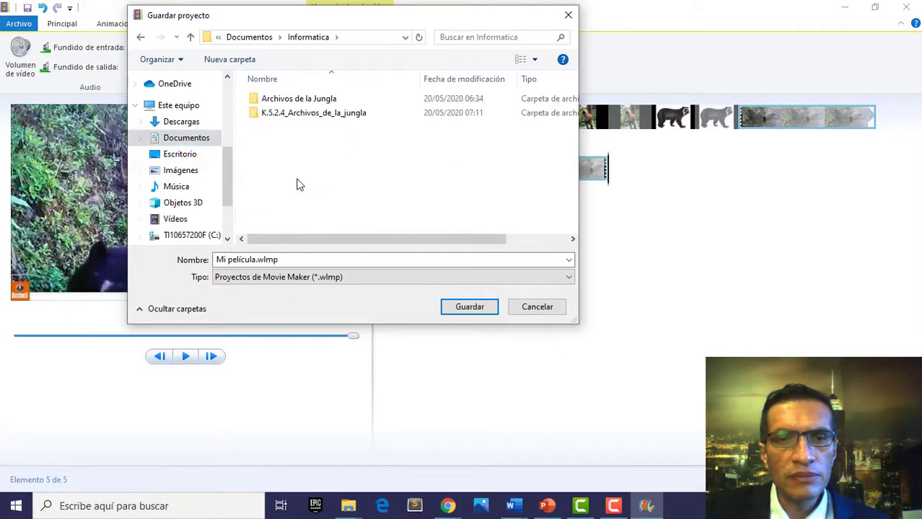
pyautogui.doubleClick(310, 117)
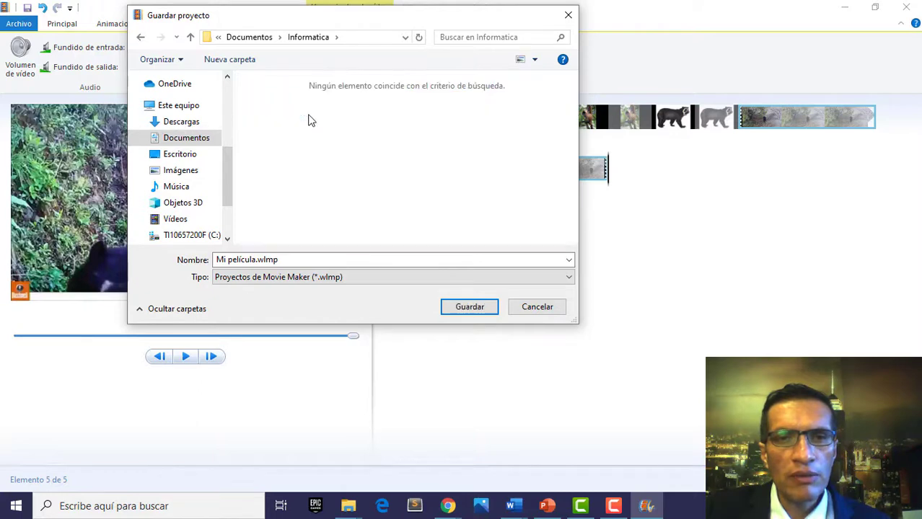
pyautogui.click(295, 260)
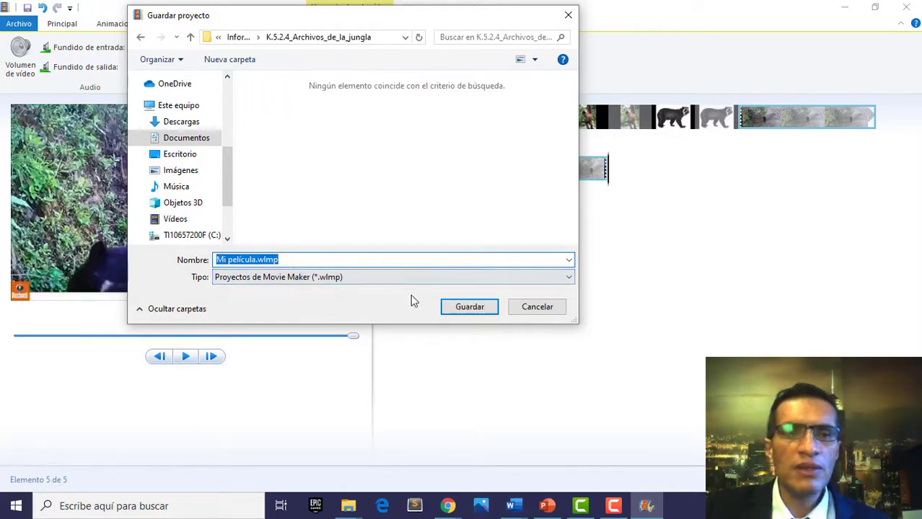
pyautogui.click(470, 307)
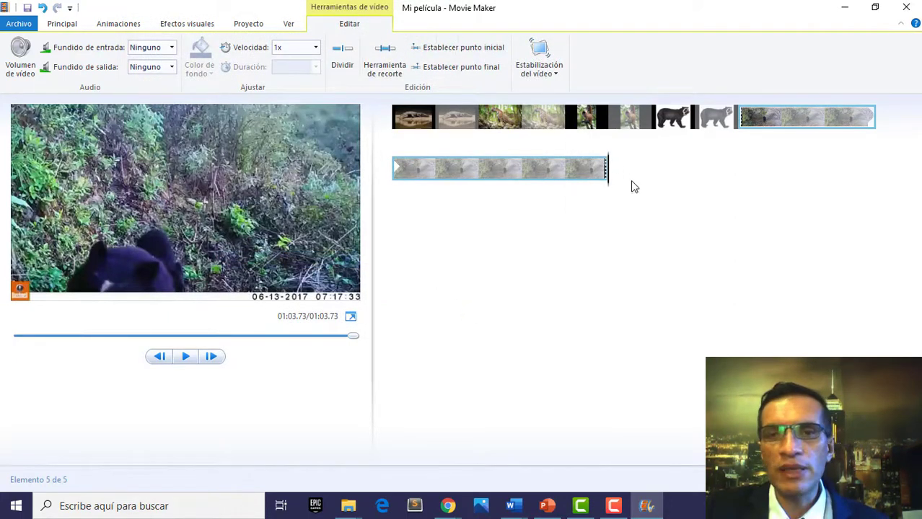
# Switch to the K.5.2.4_Hoja_de_trabajo_2.docx worksheet in Word, read the instructions for adding a title and return to Movie Maker.
pyautogui.hotkey('alt', 'Tab')
pyautogui.hotkey('alt', 'Tab')
pyautogui.hotkey('alt', 'Tab')
pyautogui.hotkey('alt', 'Tab')
pyautogui.hotkey('alt', 'Tab')
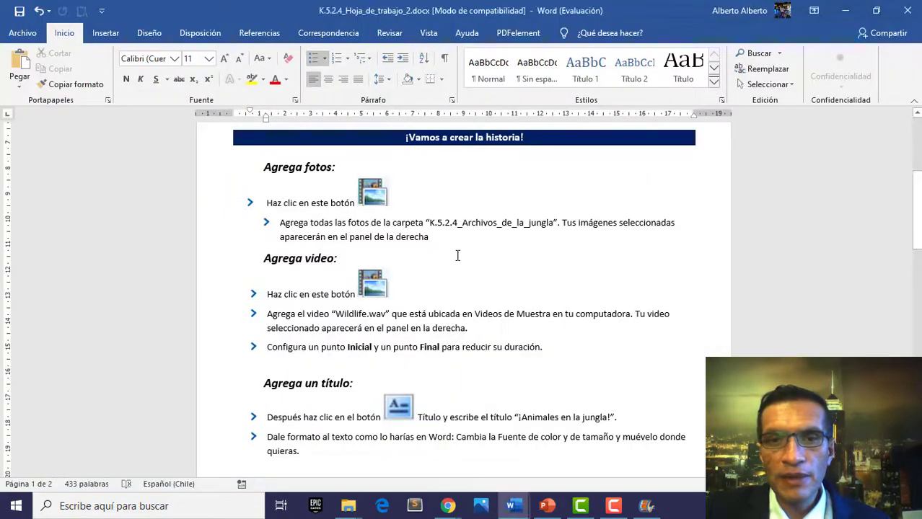
pyautogui.scroll(-5, 471, 248)
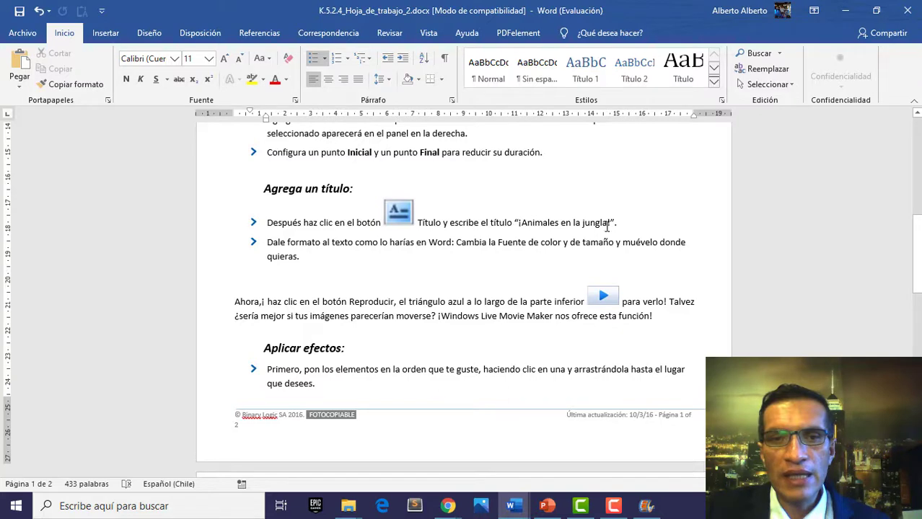
pyautogui.hotkey('alt', 'Tab')
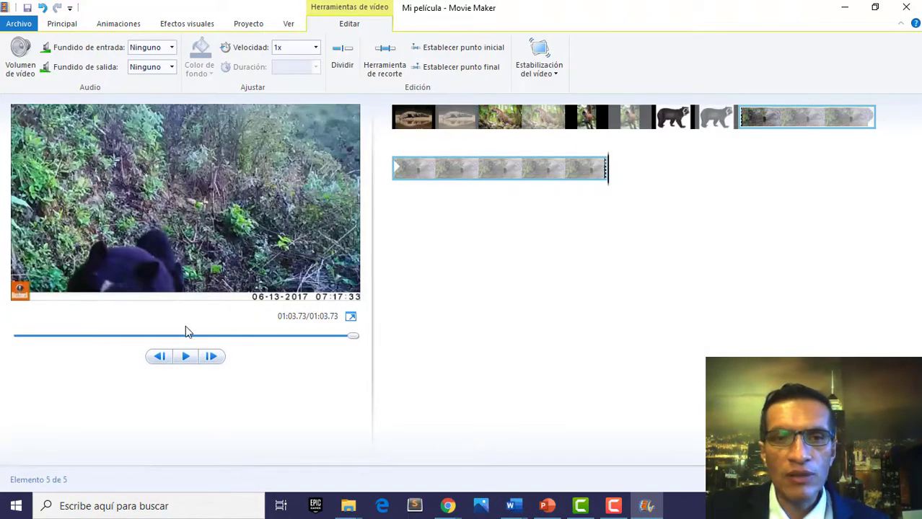
# Insert a title clip at the start of the movie before the cayman photo and play it.
pyautogui.click(160, 362)
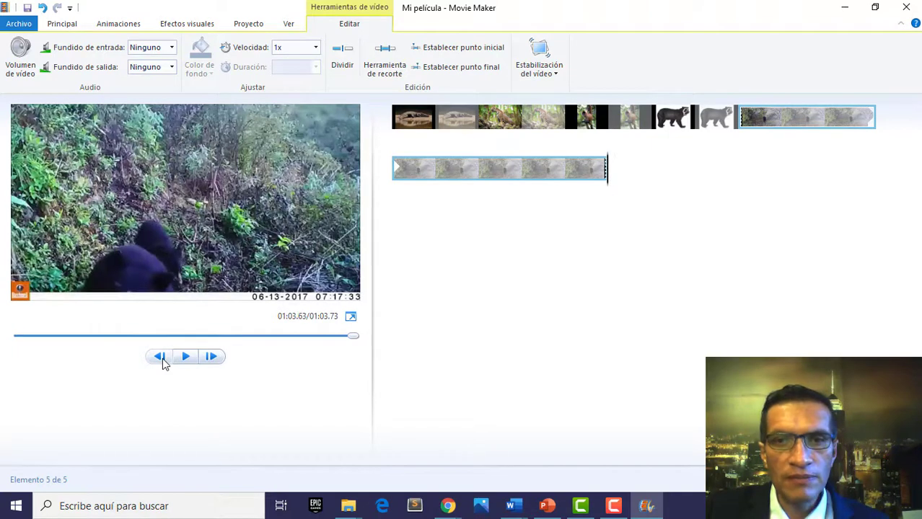
pyautogui.click(395, 119)
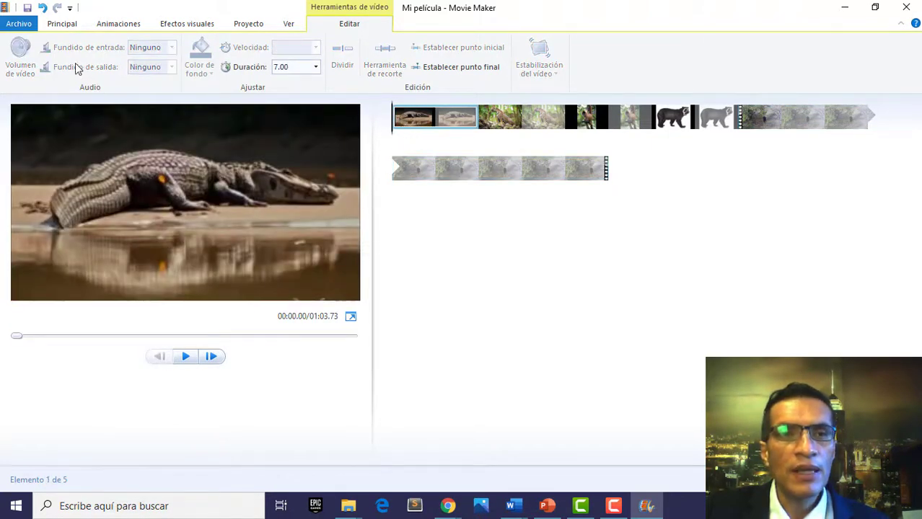
pyautogui.click(63, 25)
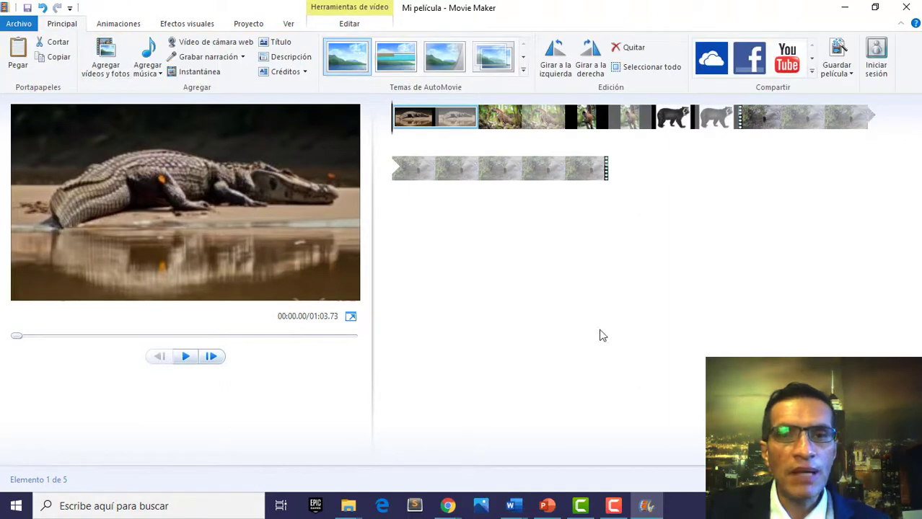
pyautogui.click(648, 506)
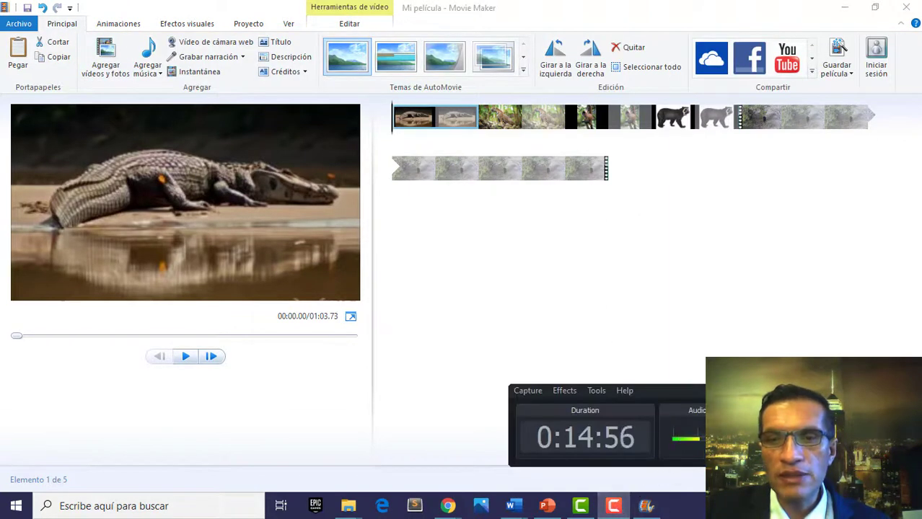
pyautogui.click(697, 390)
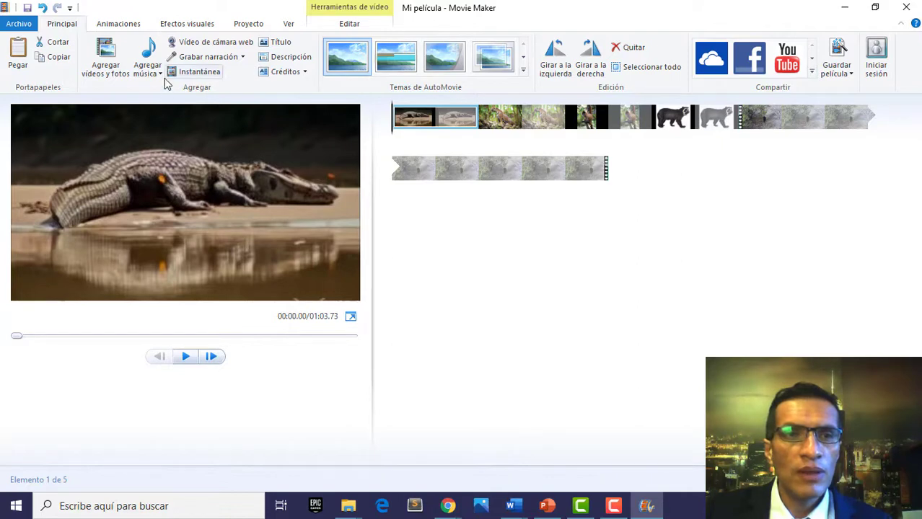
pyautogui.click(283, 45)
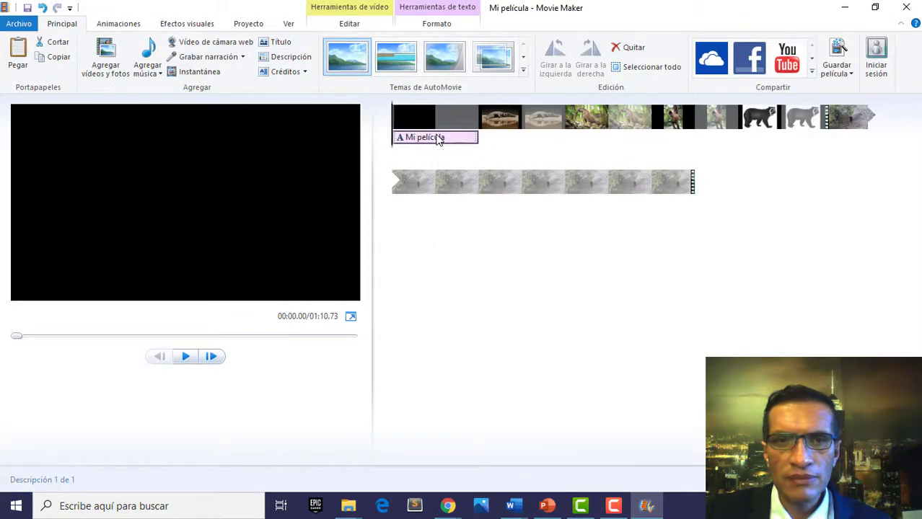
pyautogui.press('space')
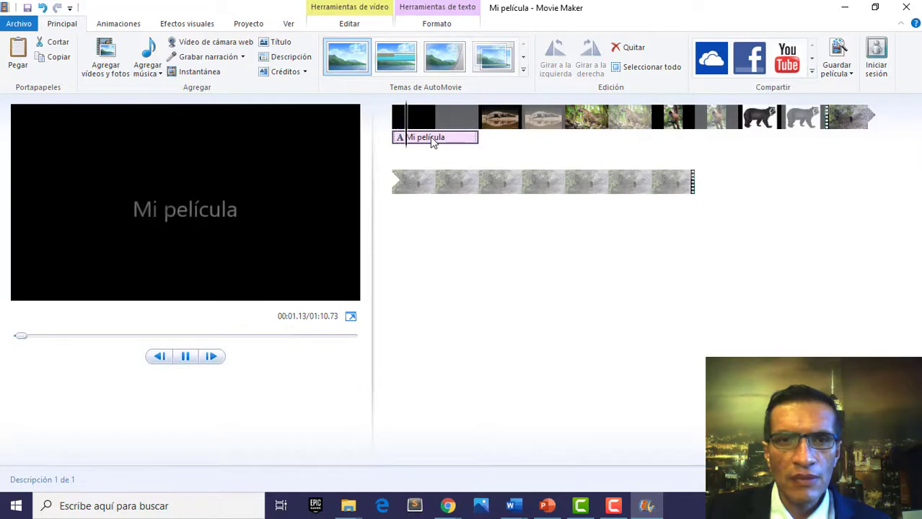
# Replace the opening title's text "Mi película" with "¡Animales de la Amazonía".
pyautogui.click(428, 140)
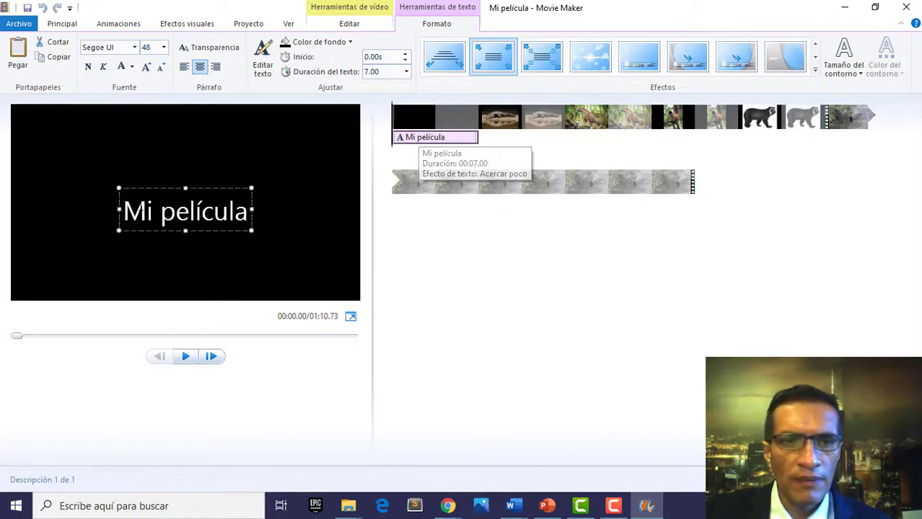
pyautogui.moveTo(124, 211); pyautogui.dragTo(209, 213)
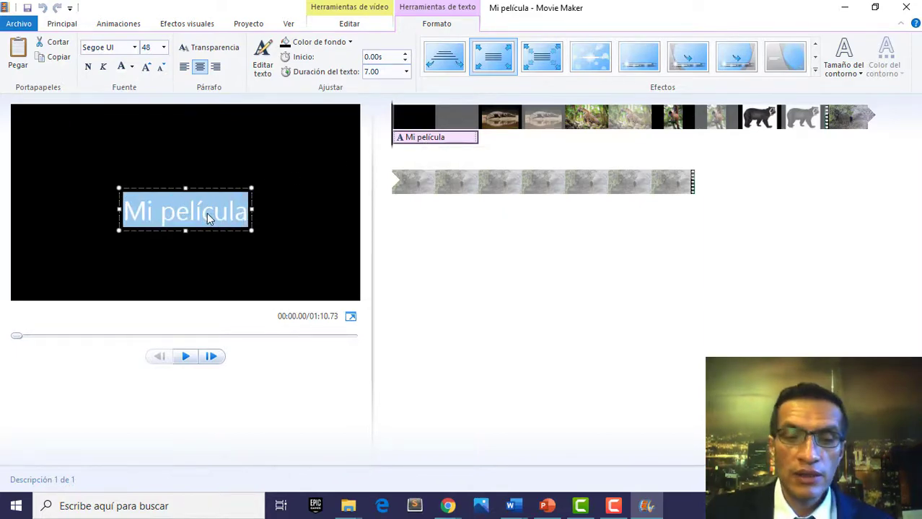
pyautogui.write('¿')
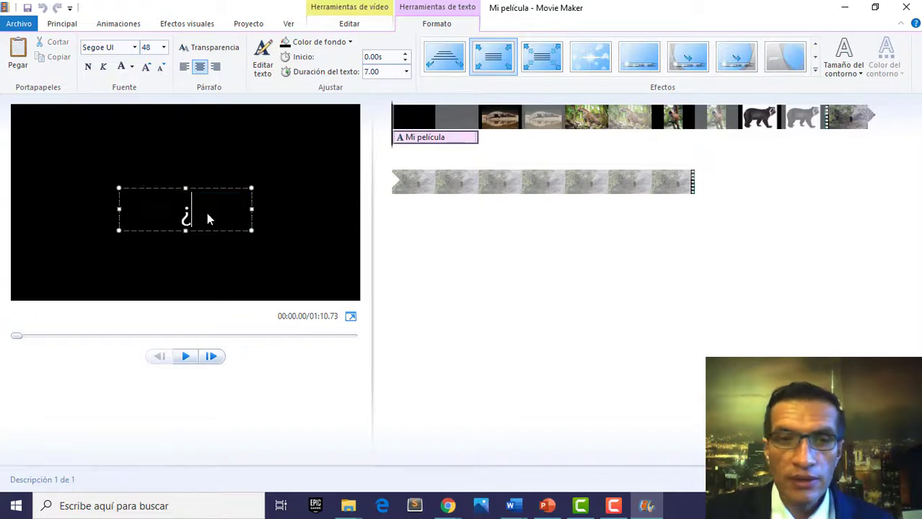
pyautogui.write('Animales de')
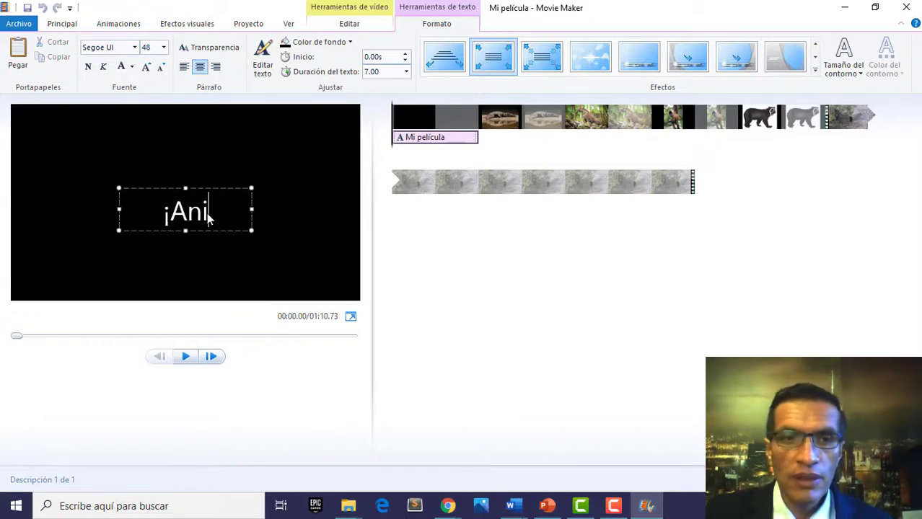
pyautogui.write('Junga')
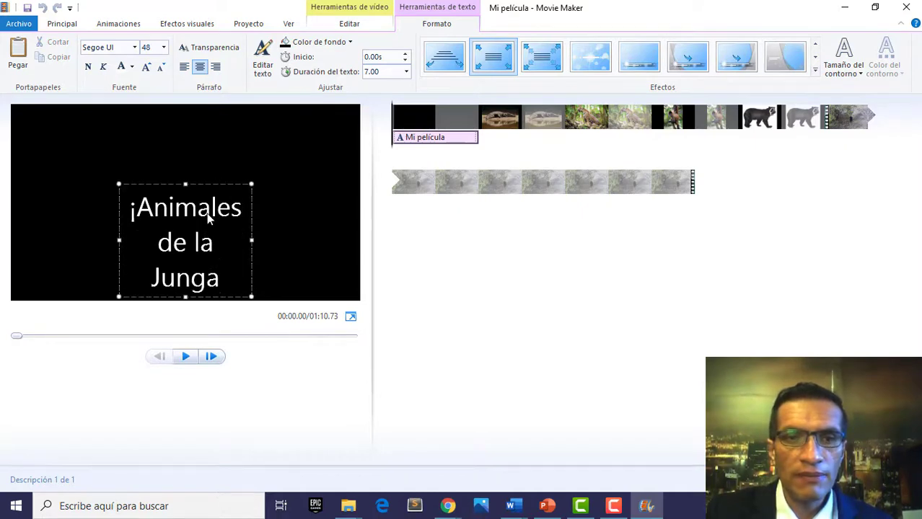
pyautogui.press('BackSpace')
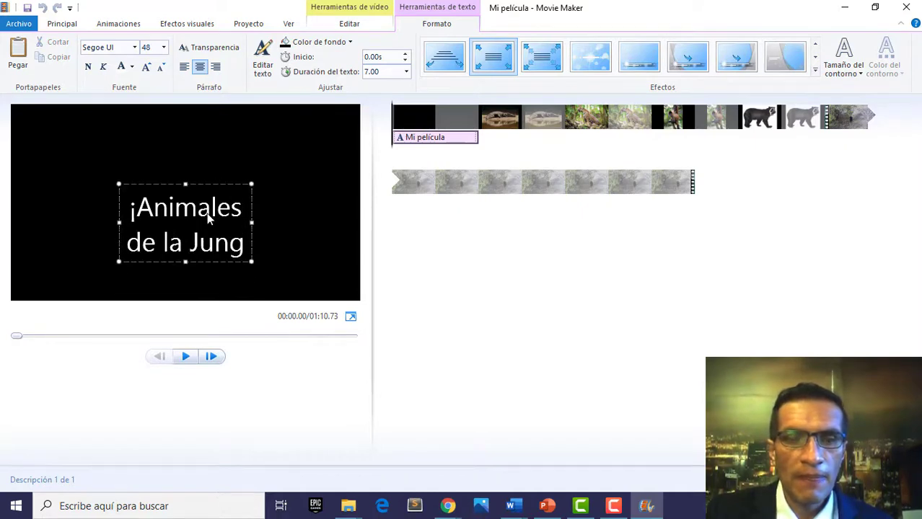
pyautogui.press('BackSpace')
pyautogui.press('BackSpace')
pyautogui.press('BackSpace')
pyautogui.press('BackSpace')
pyautogui.write('Ama')
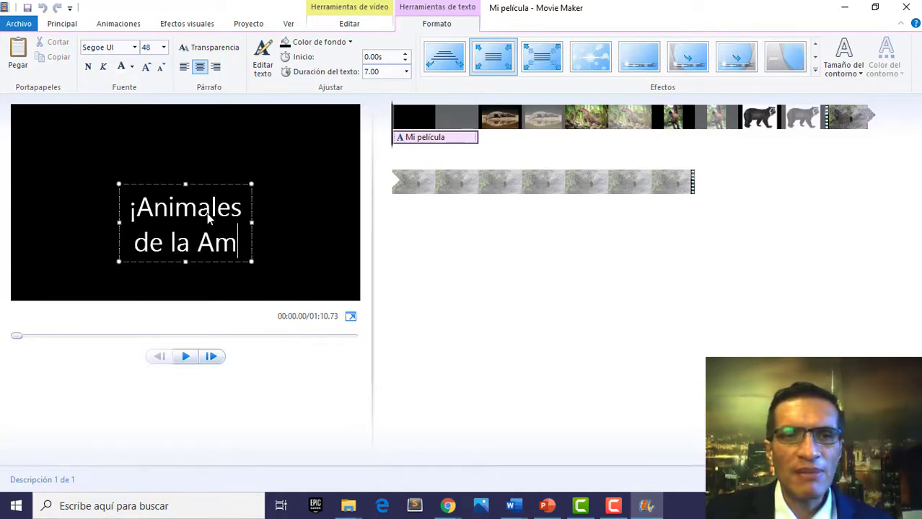
pyautogui.write('zonía')
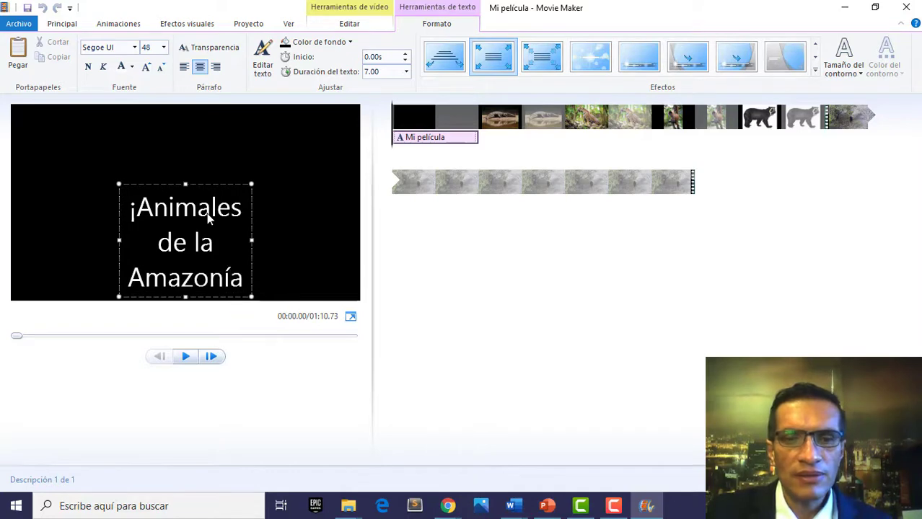
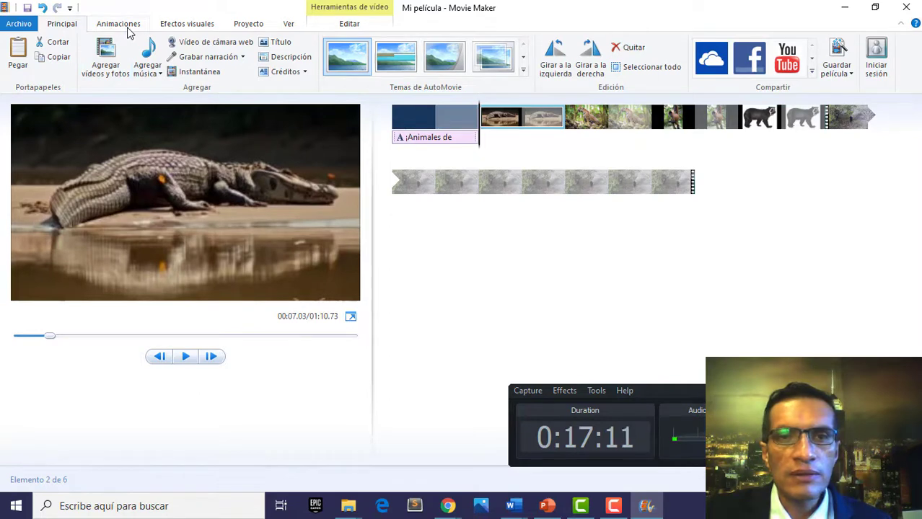
# Apply the Barrido arriba transition from the Barridos y rizos group to the cayman photo.
pyautogui.click(119, 25)
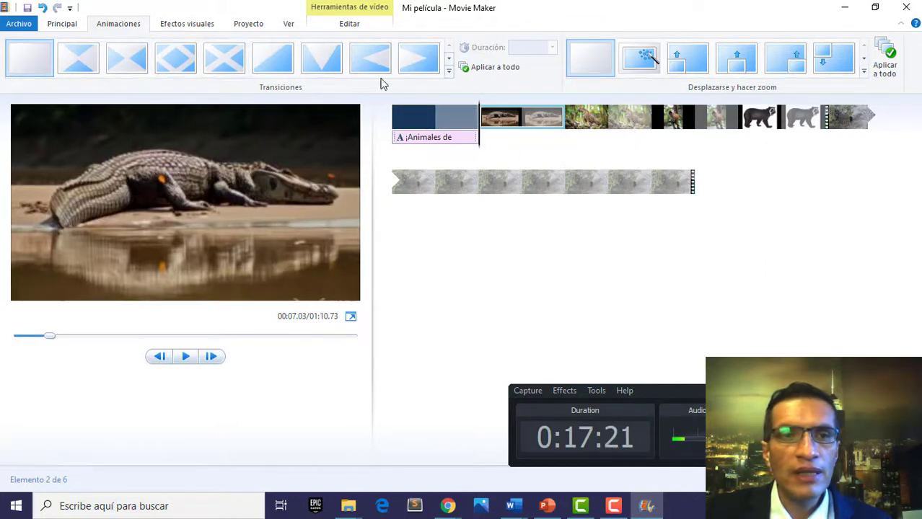
pyautogui.click(448, 71)
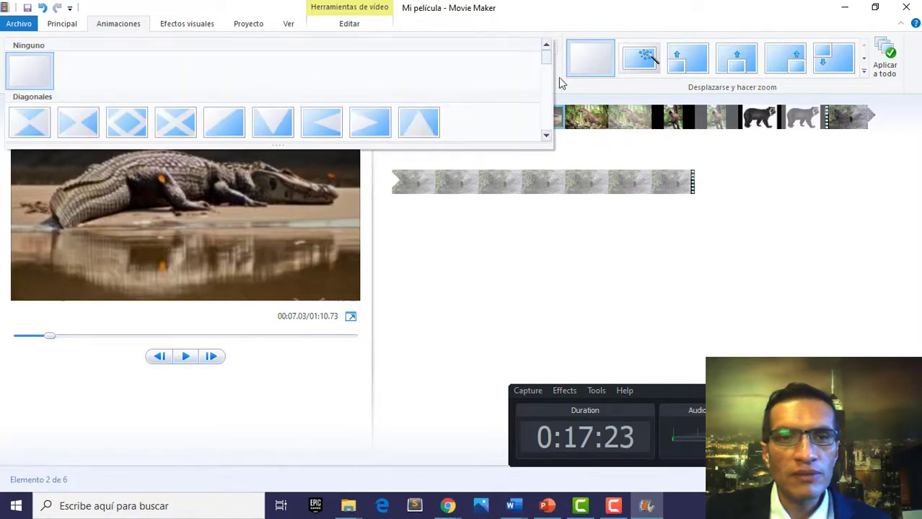
pyautogui.click(546, 137)
pyautogui.click(546, 137)
pyautogui.click(546, 137)
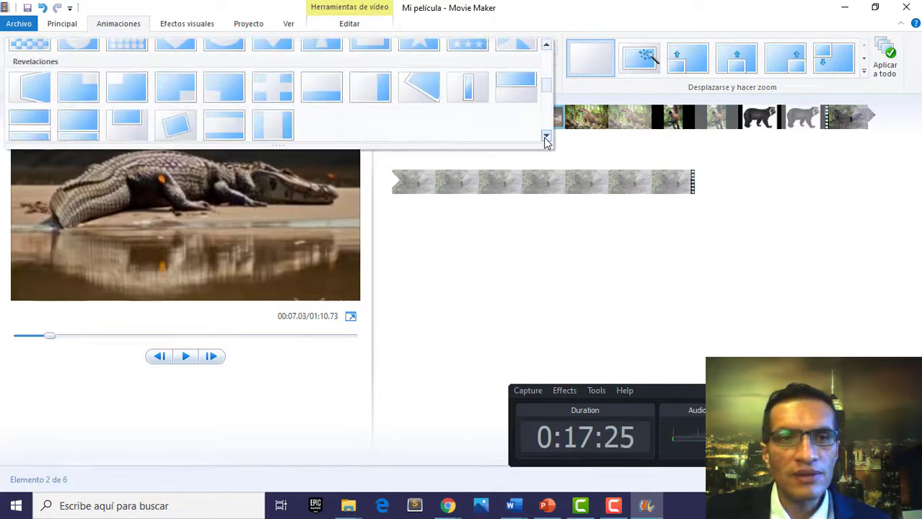
pyautogui.click(547, 134)
pyautogui.click(547, 134)
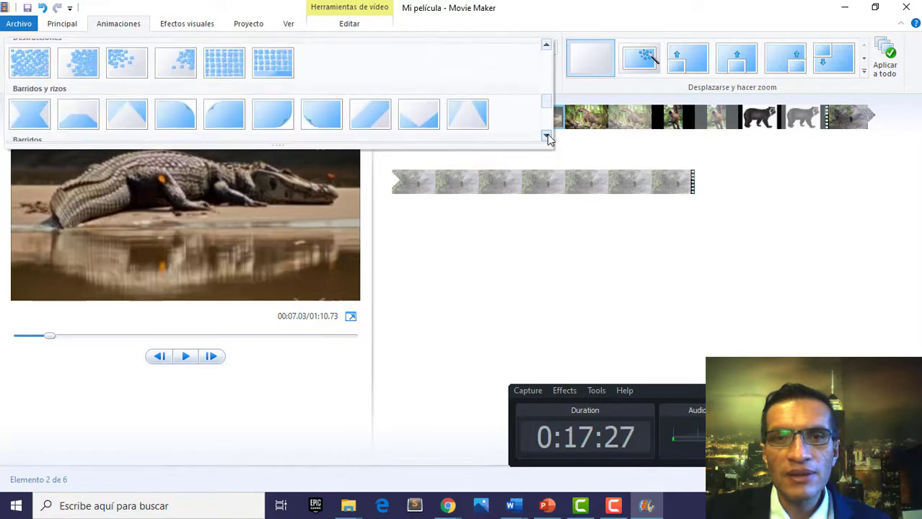
pyautogui.click(547, 134)
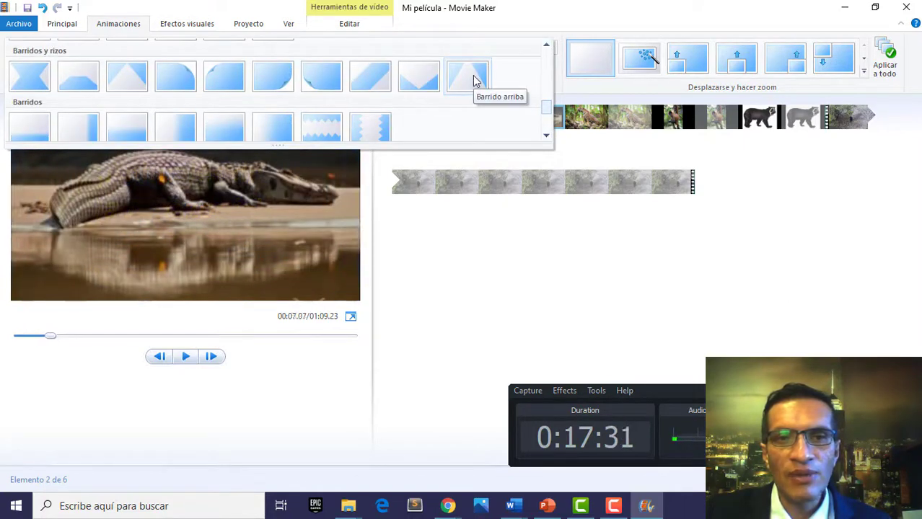
pyautogui.click(472, 75)
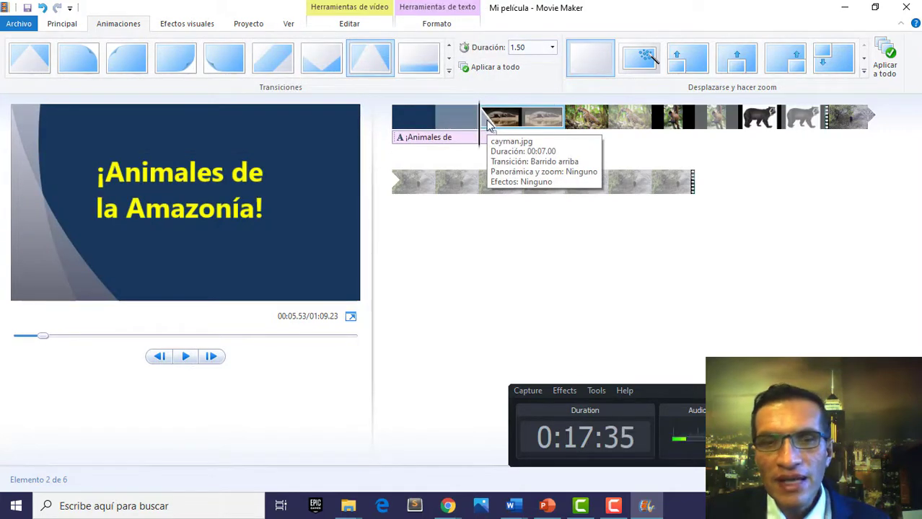
# Extend the title text over the start of the cayman photo and play the transition between them twice.
pyautogui.moveTo(479, 137); pyautogui.dragTo(496, 129)
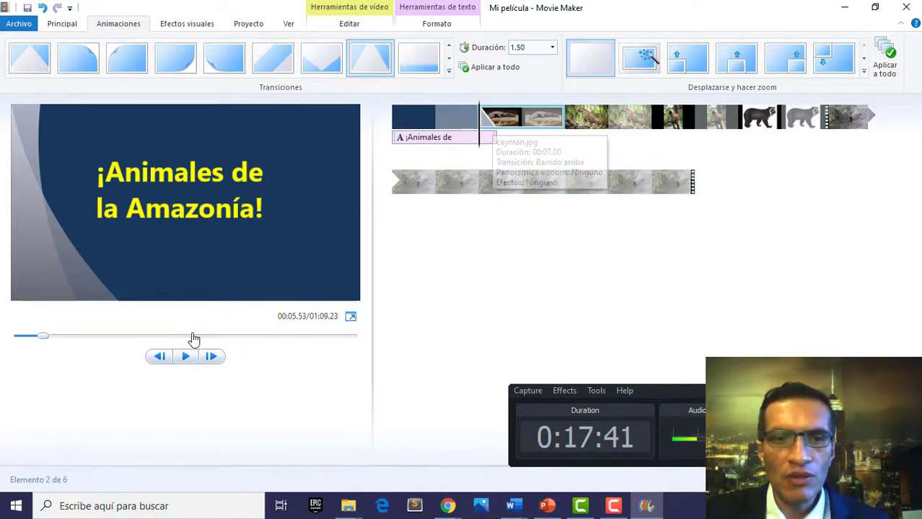
pyautogui.click(190, 357)
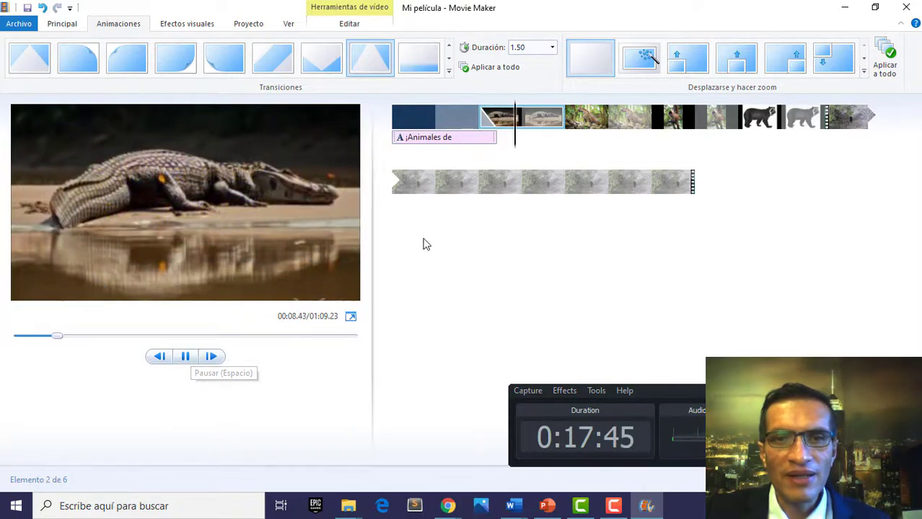
pyautogui.press('space')
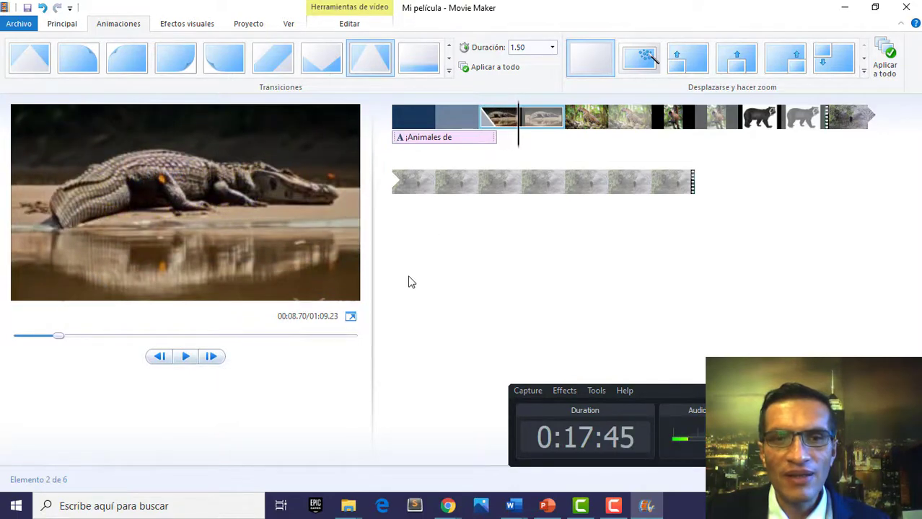
pyautogui.click(479, 137)
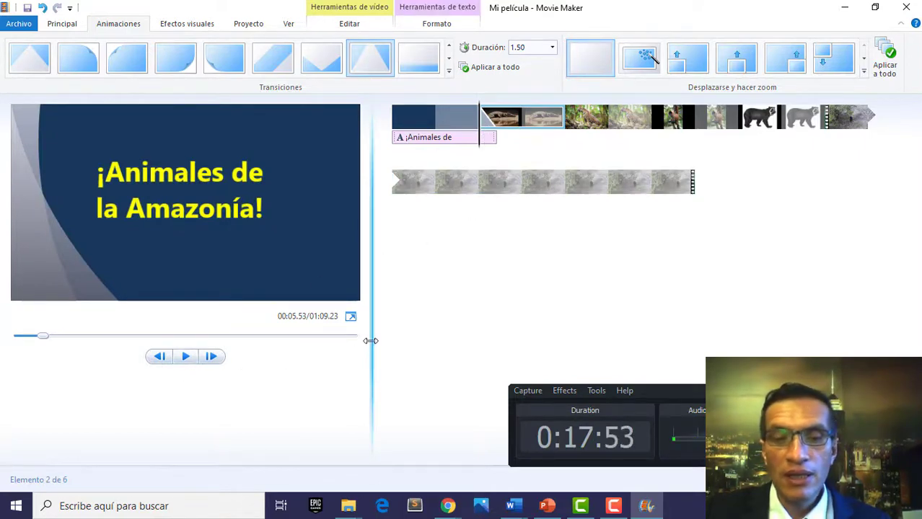
pyautogui.press('space')
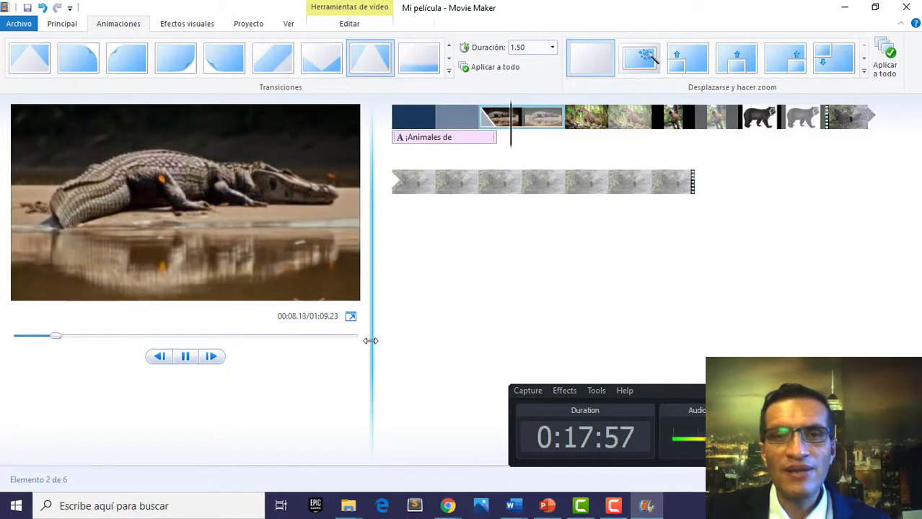
pyautogui.press('space')
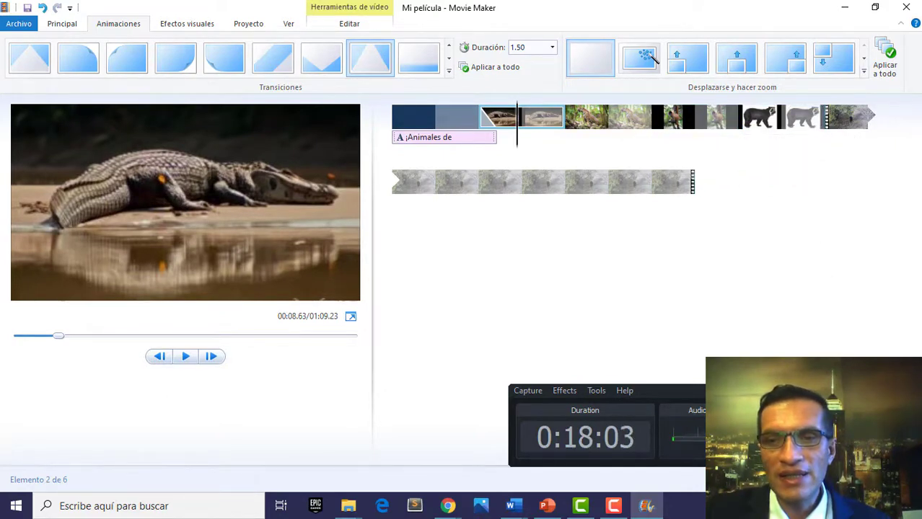
# Apply the pixelated mosaic transition from the Disoluciones group to the monkey photo.
pyautogui.click(665, 117)
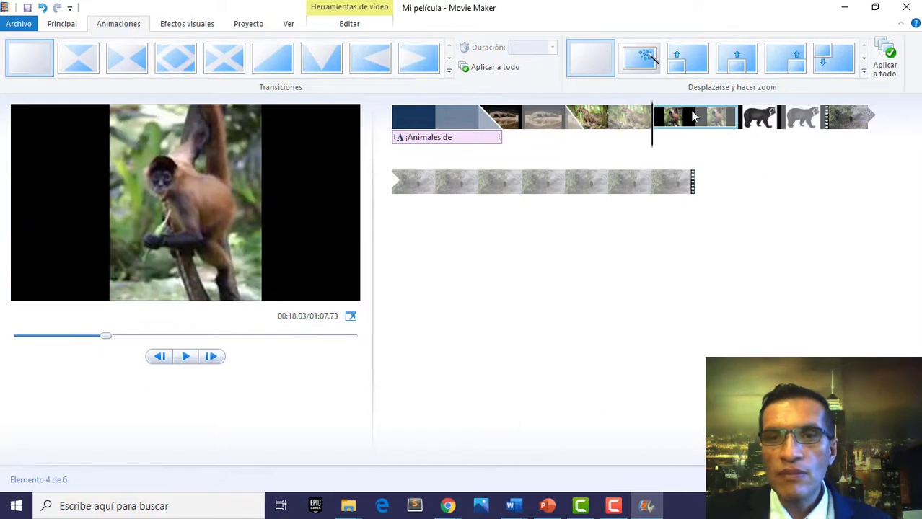
pyautogui.click(448, 70)
pyautogui.click(545, 134)
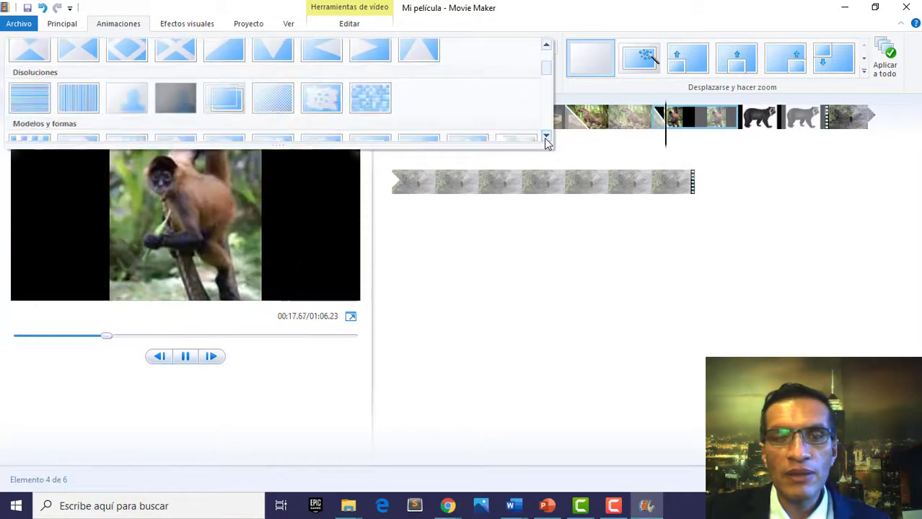
pyautogui.click(545, 135)
pyautogui.click(371, 65)
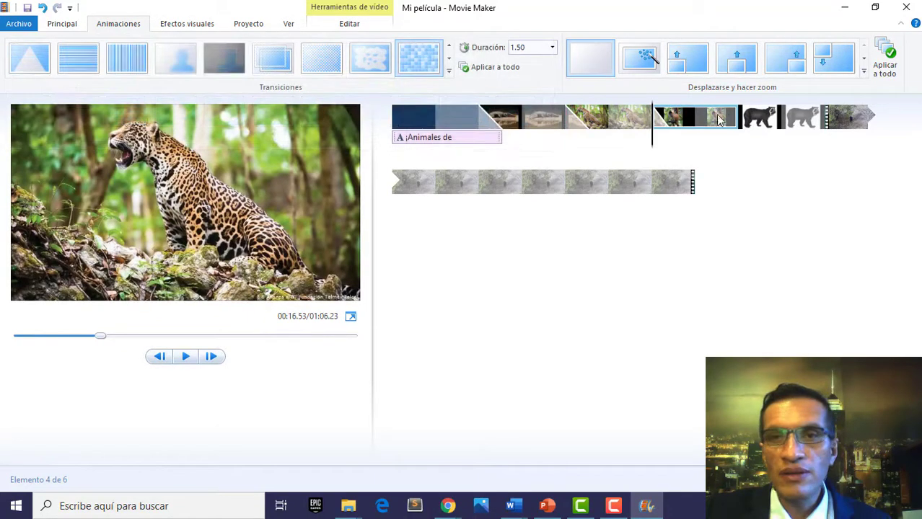
# Apply the zigzag-edged horizontal wipe from the Barridos group to the Andean bear photo.
pyautogui.click(741, 131)
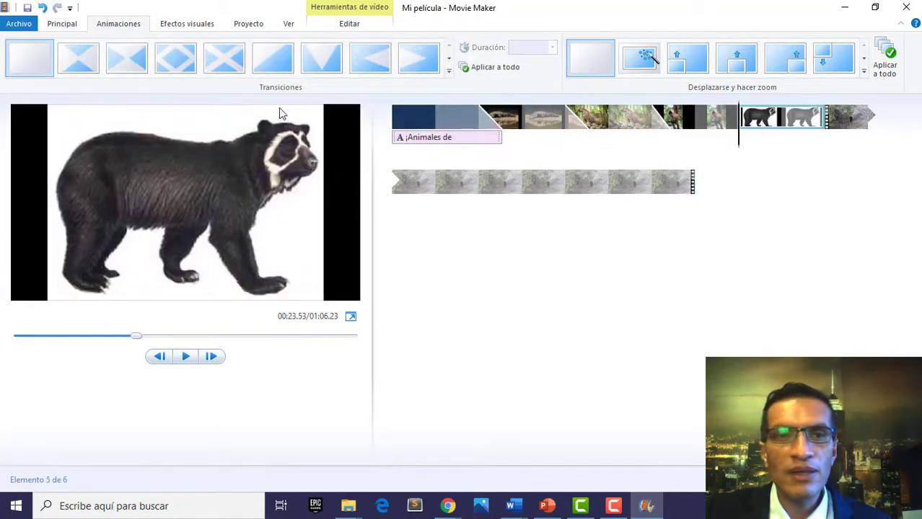
pyautogui.click(450, 72)
pyautogui.scroll(-3, 349, 117)
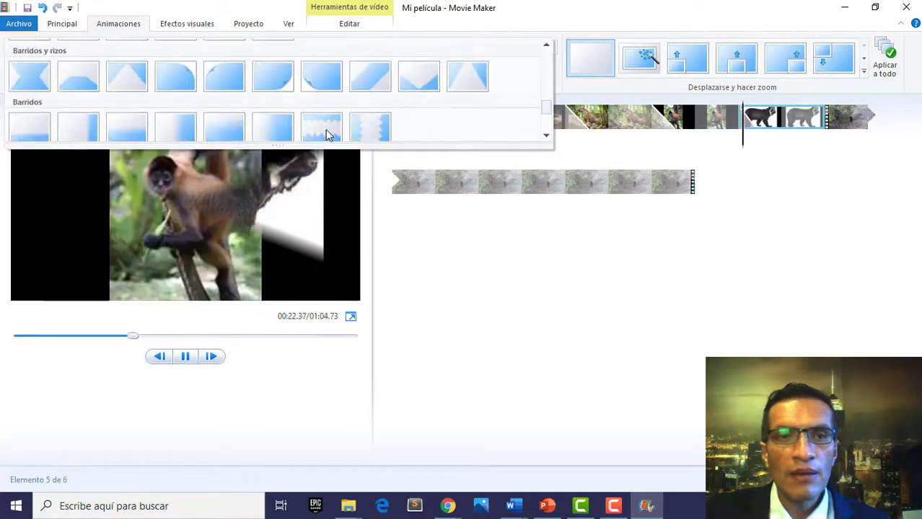
pyautogui.click(328, 134)
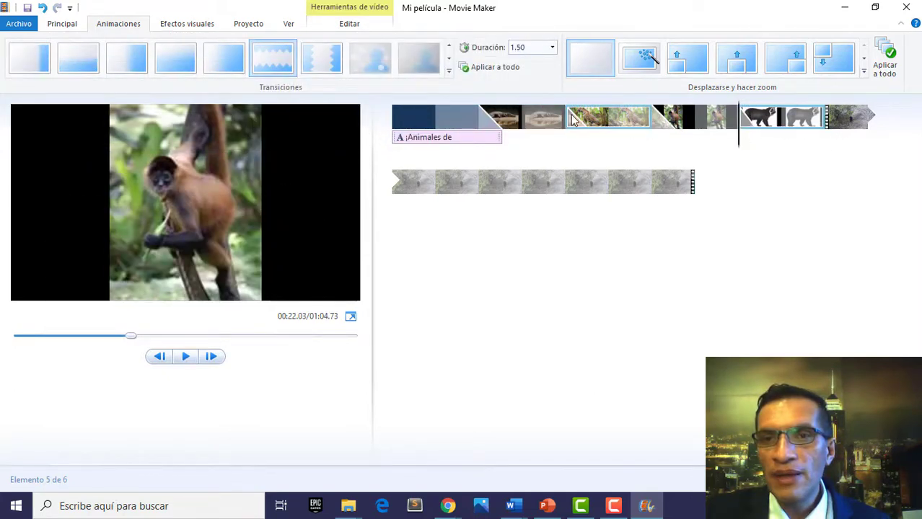
# Apply the fourth transition of the Barridos group, a soft vertical-edge wipe, to the Andean bear video.
pyautogui.click(847, 123)
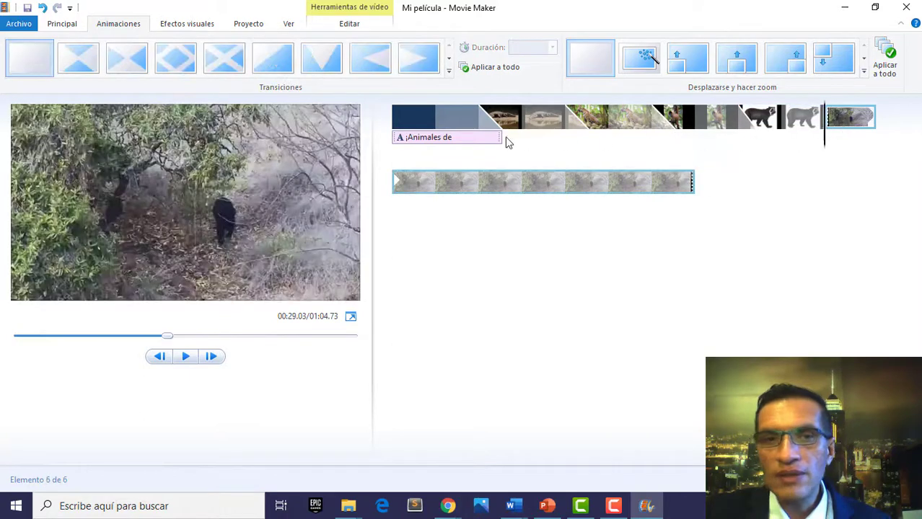
pyautogui.click(449, 73)
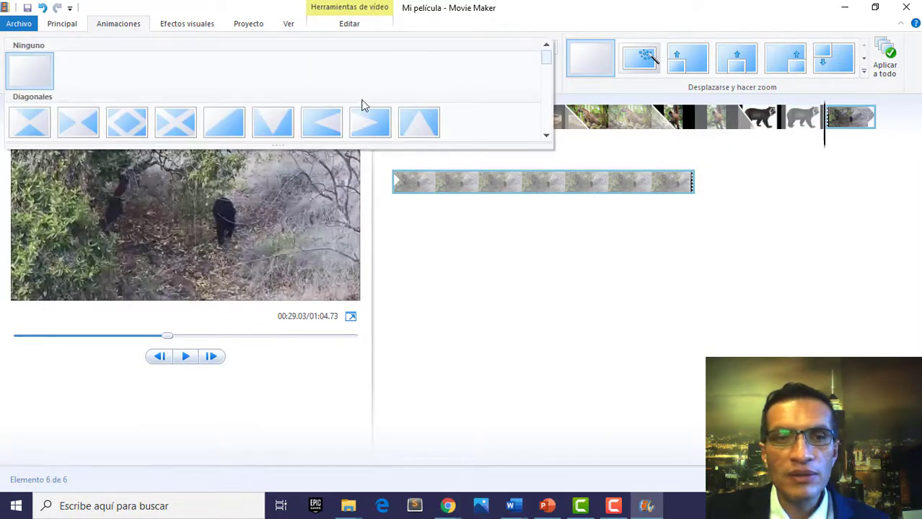
pyautogui.scroll(-8, 361, 112)
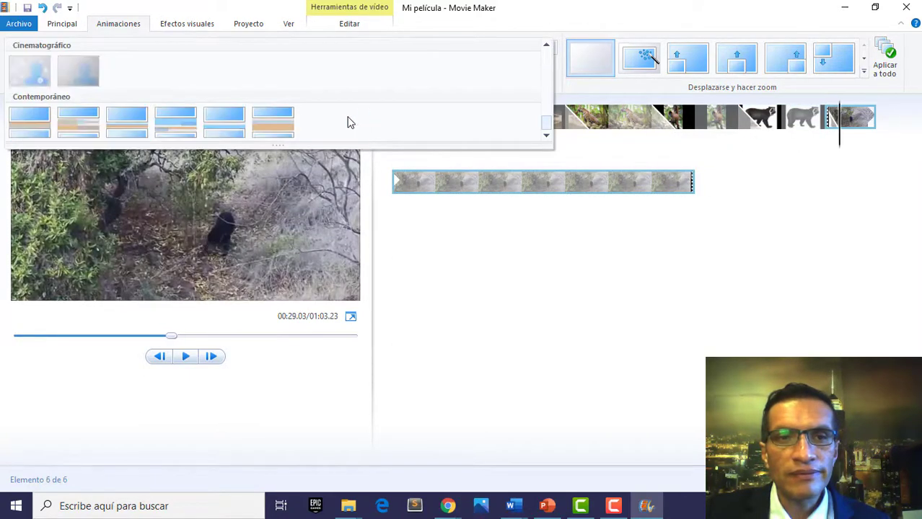
pyautogui.scroll(-5, 248, 118)
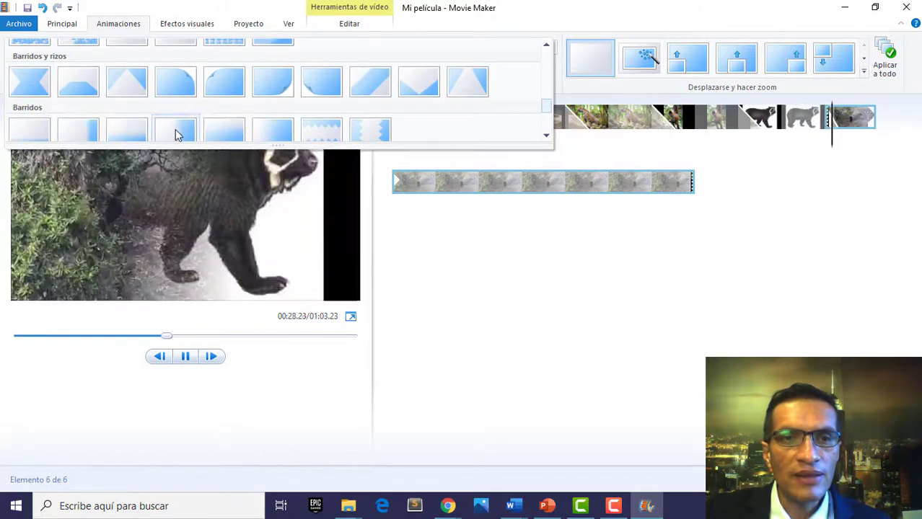
pyautogui.click(175, 132)
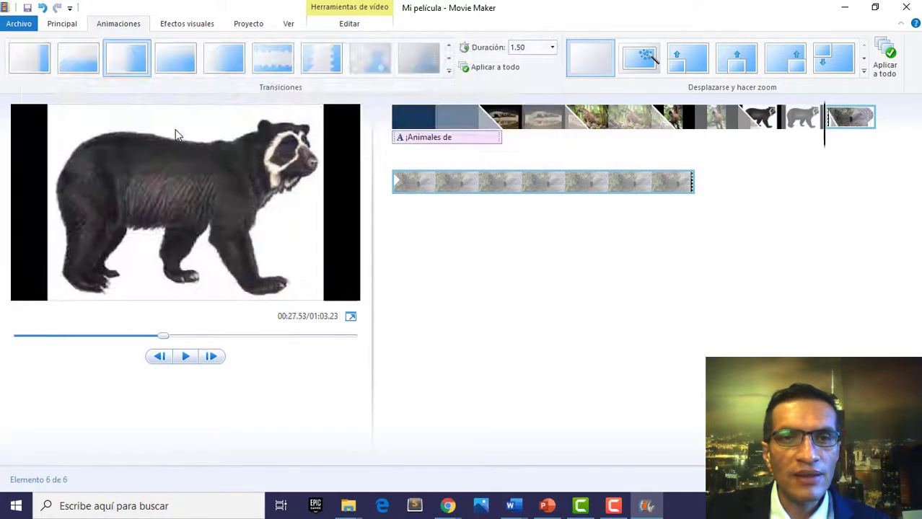
# Play the movie from the cayman photo's transition through to the start of the bear video and pause.
pyautogui.click(481, 114)
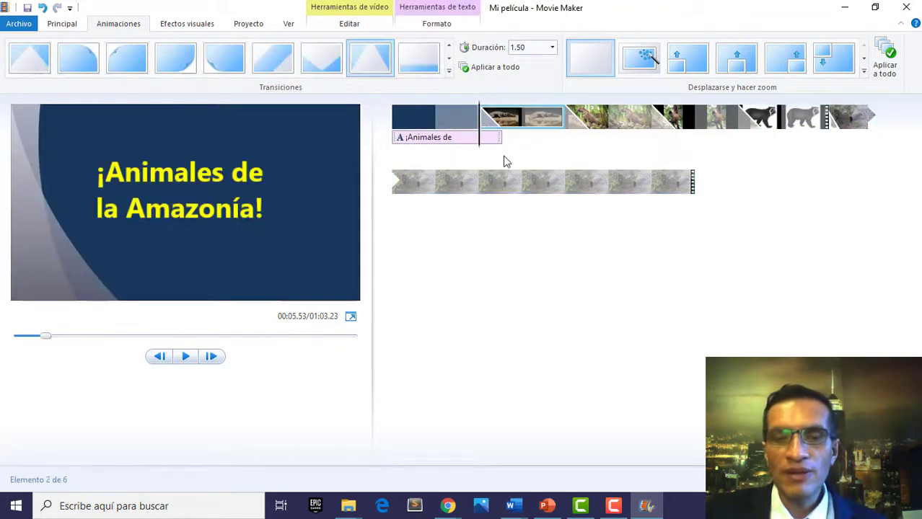
pyautogui.press('space')
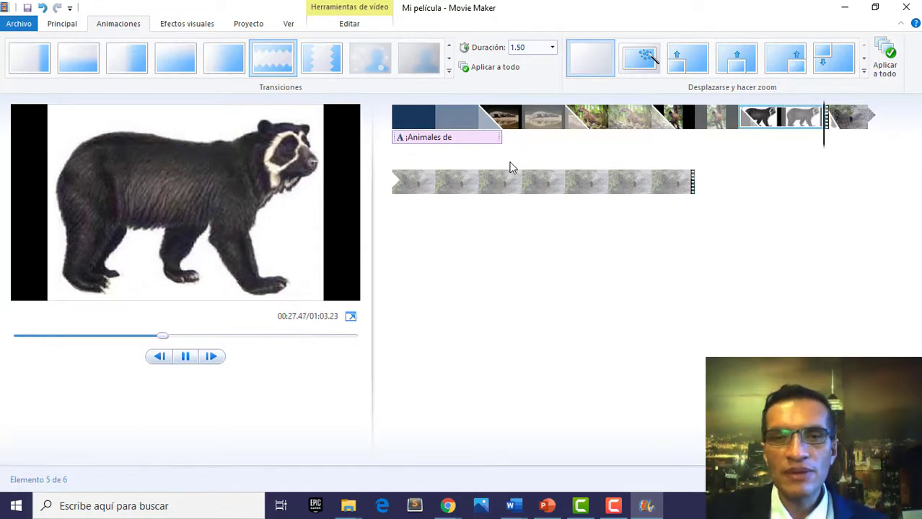
pyautogui.press('space')
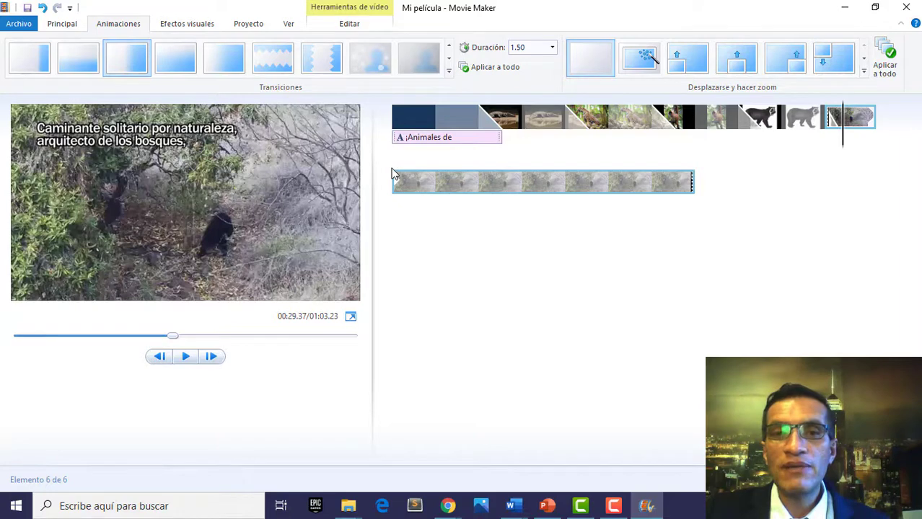
# Apply the Panorámica solo effect that pans right along the upper edge to the cayman photo and preview it.
pyautogui.click(512, 117)
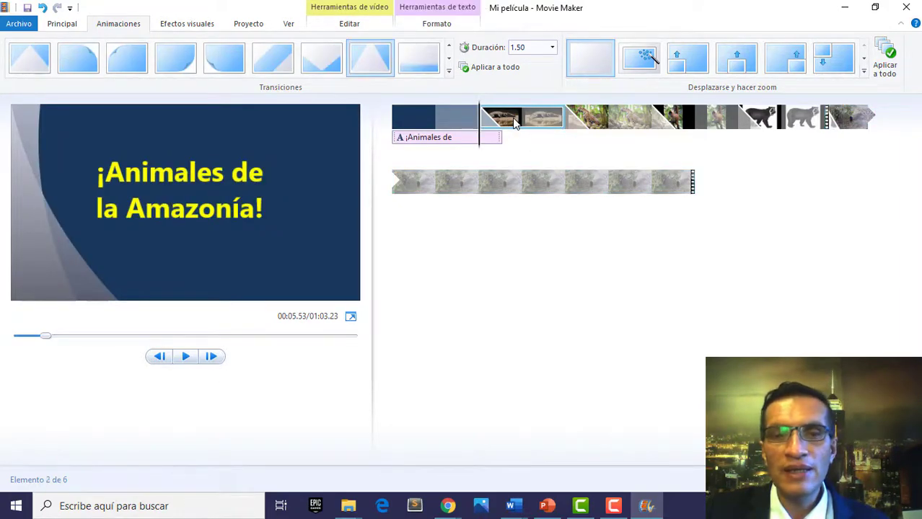
pyautogui.click(864, 74)
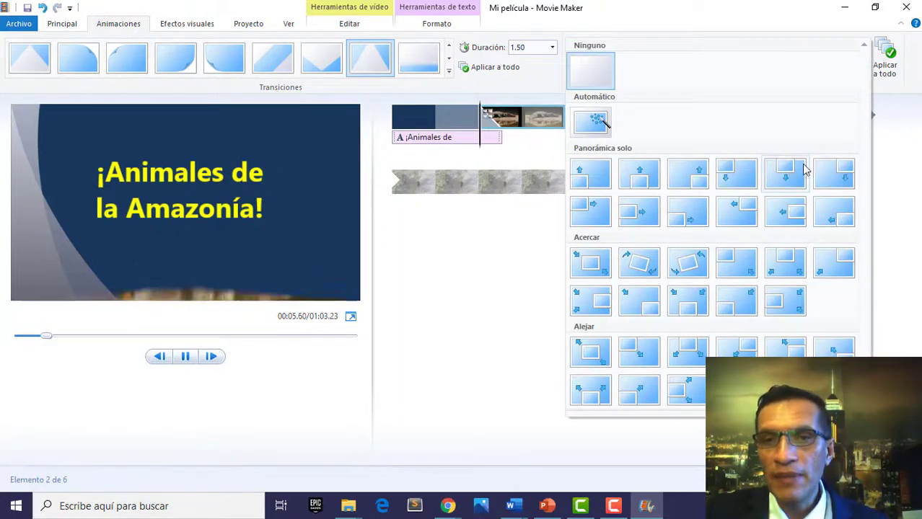
pyautogui.click(591, 210)
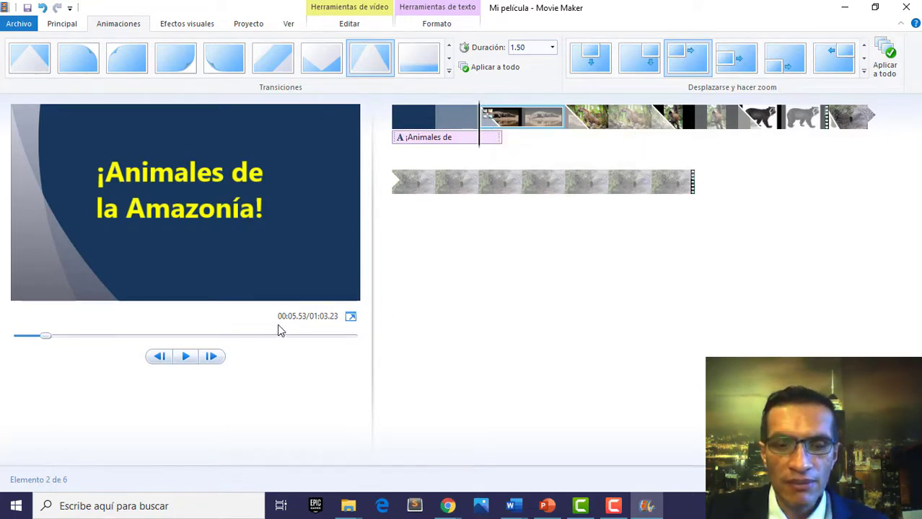
pyautogui.press('space')
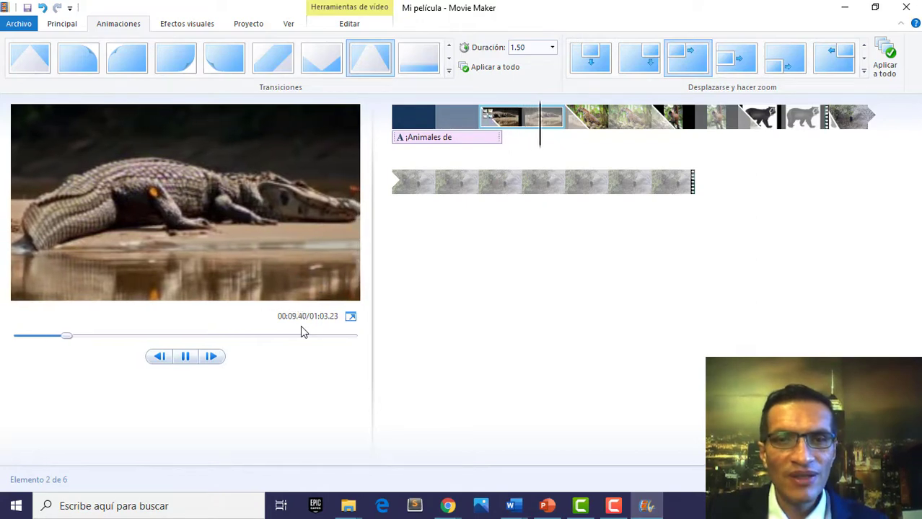
pyautogui.press('space')
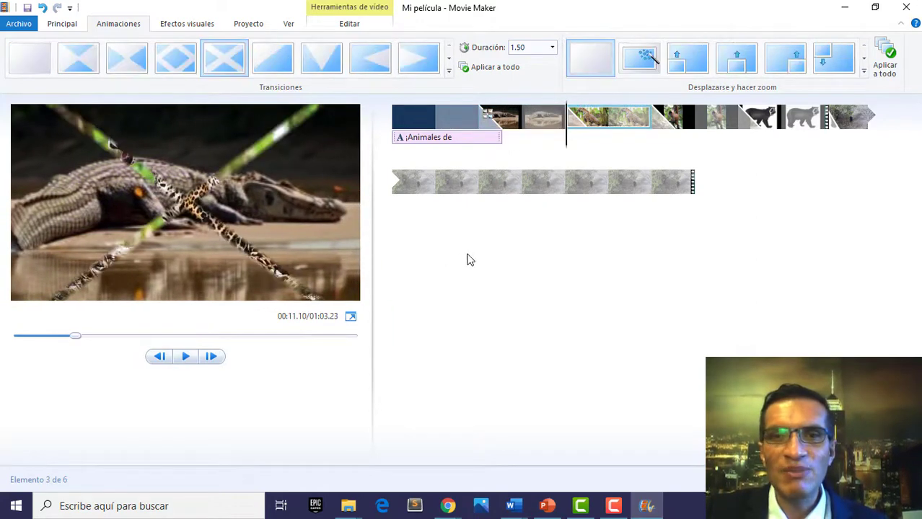
# Apply the Alejar arriba izquierda zoom-out effect to the jaguar photo and preview it.
pyautogui.click(597, 123)
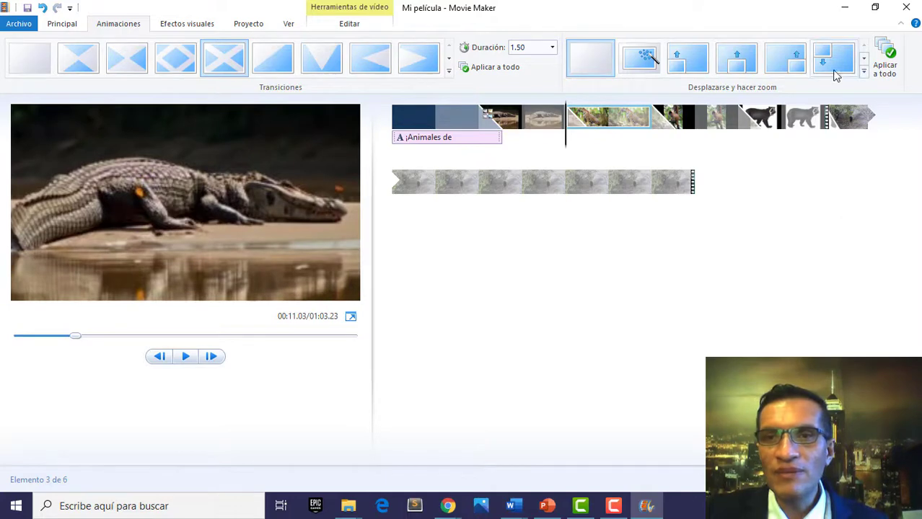
pyautogui.click(864, 73)
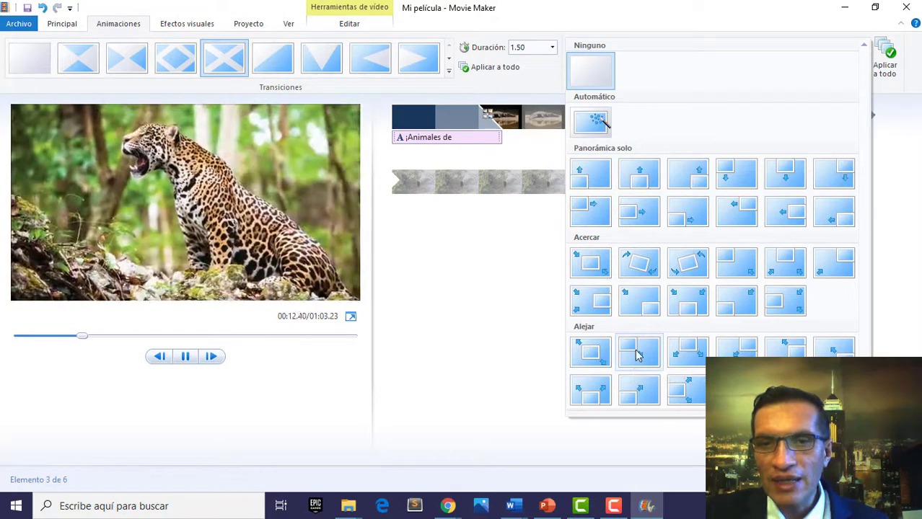
pyautogui.click(637, 354)
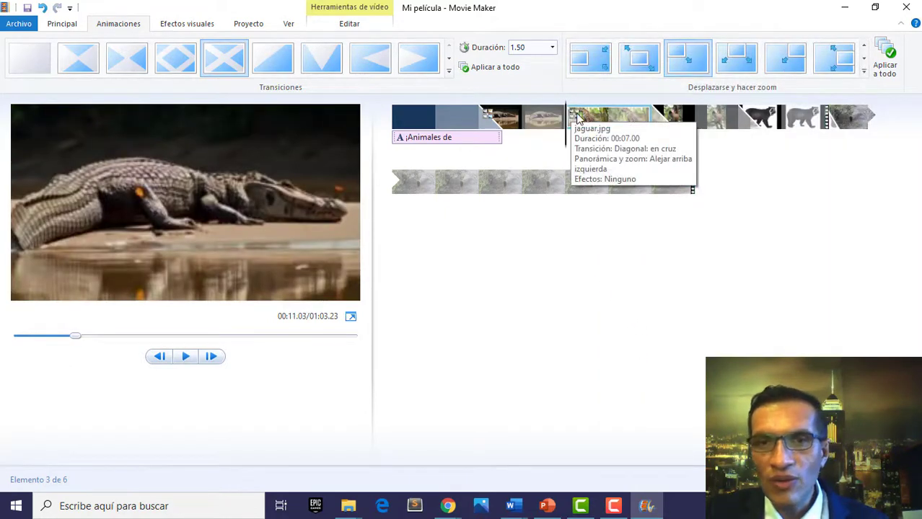
pyautogui.press('space')
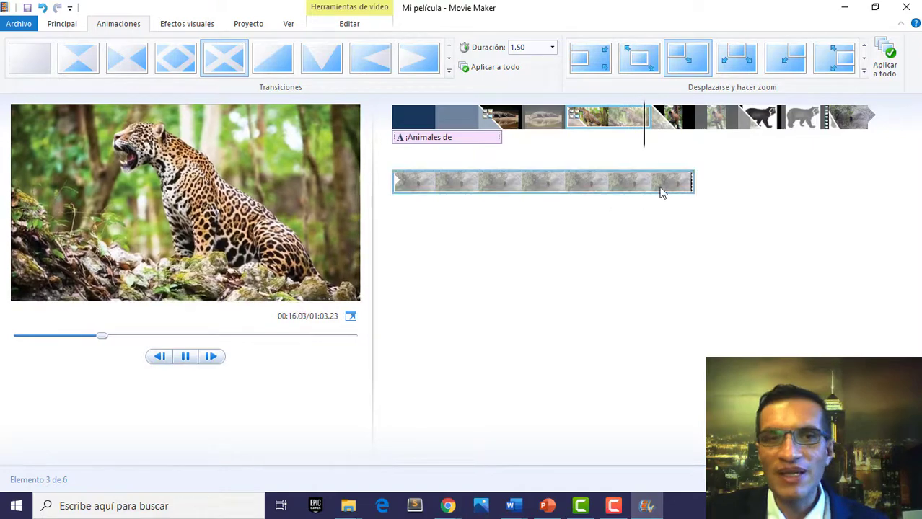
# Apply the sixth Acercar effect, a zoom-in towards the upper-right corner, to the monkey photo.
pyautogui.click(695, 126)
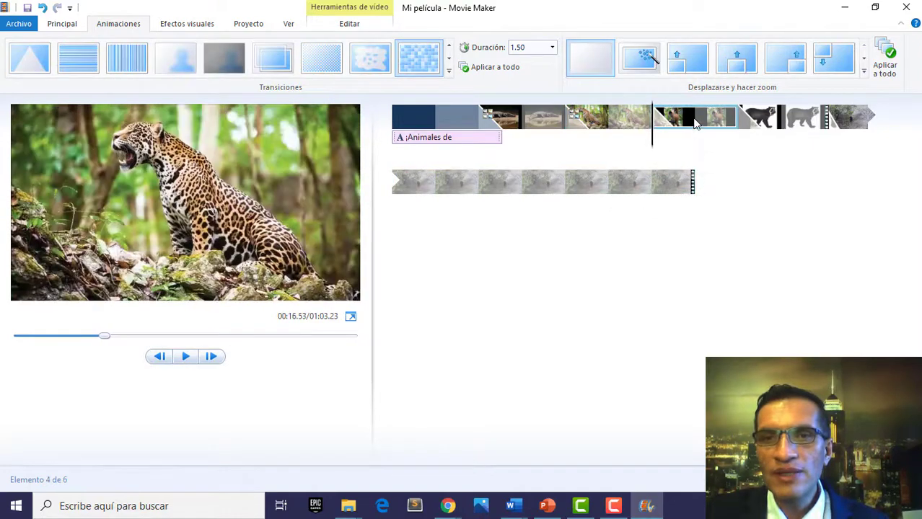
pyautogui.click(864, 77)
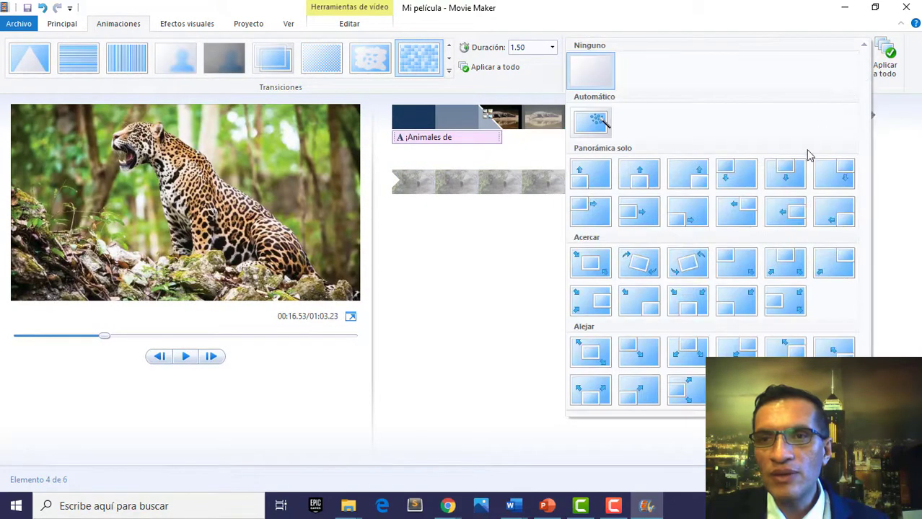
pyautogui.click(846, 267)
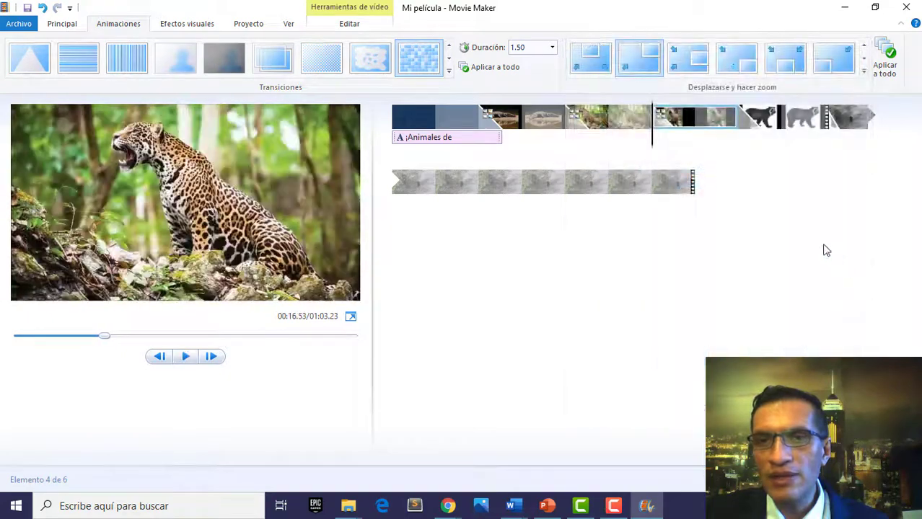
# Apply the second Acercar effect, a zoom-in with rotation, to the Andean bear photo.
pyautogui.click(779, 124)
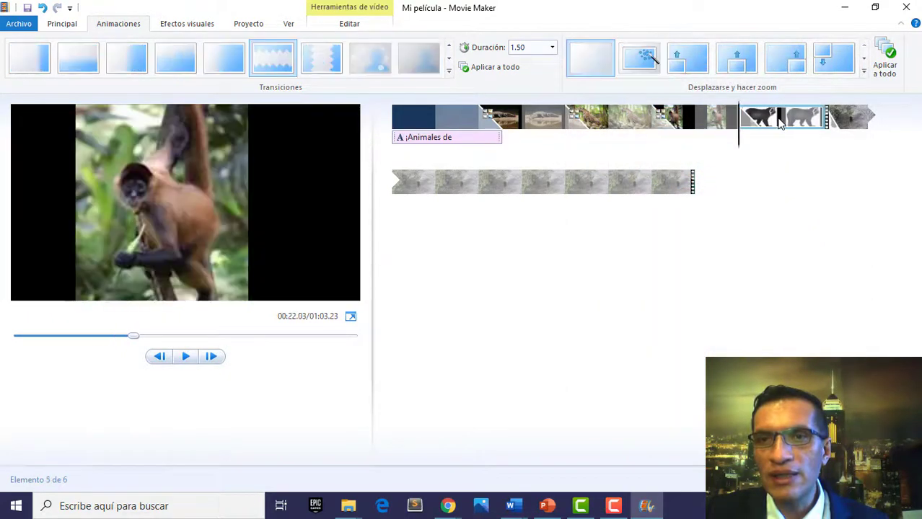
pyautogui.click(863, 72)
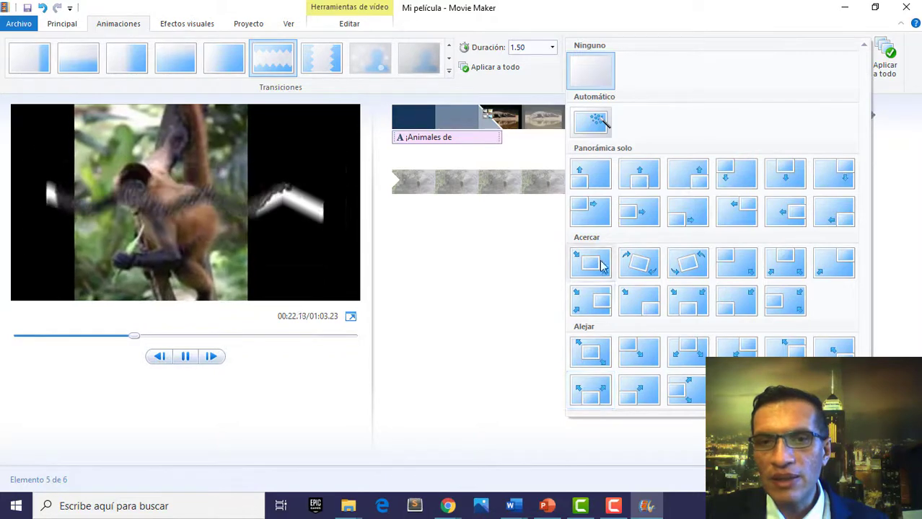
pyautogui.click(648, 267)
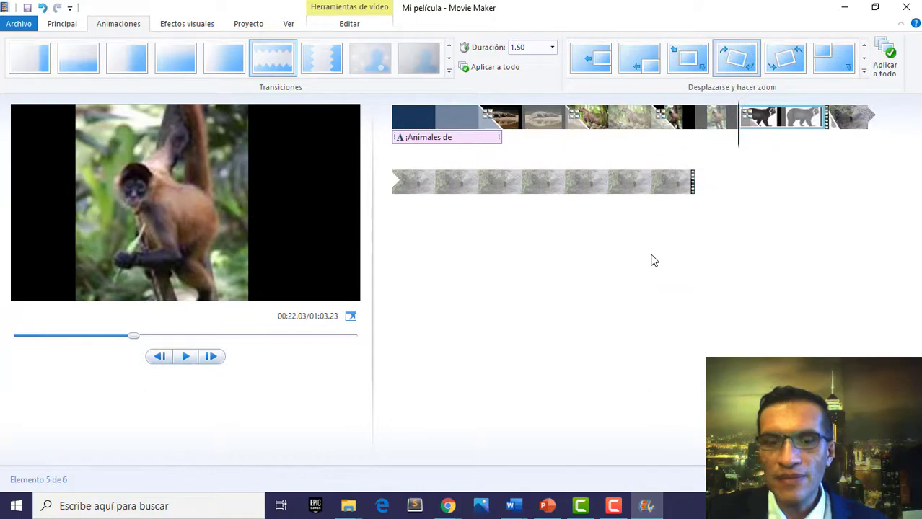
# Play the movie from the start of the jaguar photo through to the bear photo and pause.
pyautogui.click(568, 122)
pyautogui.press('space')
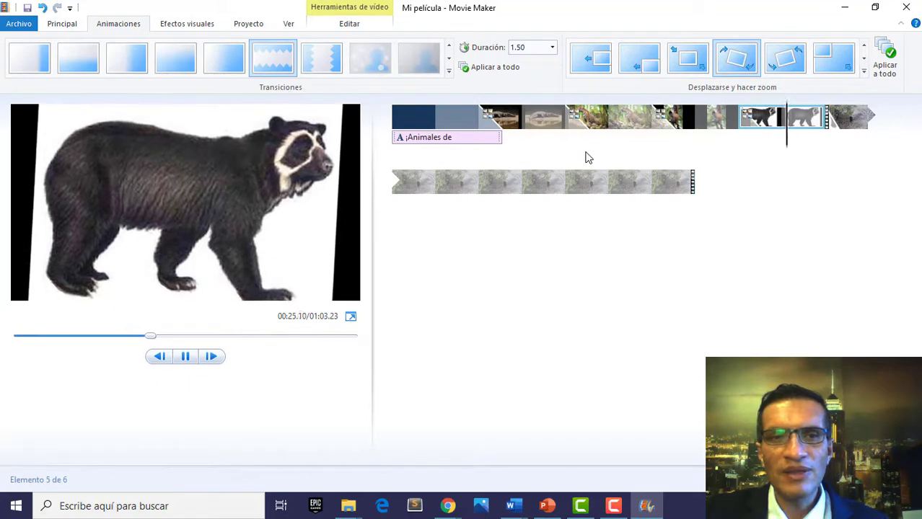
pyautogui.press('space')
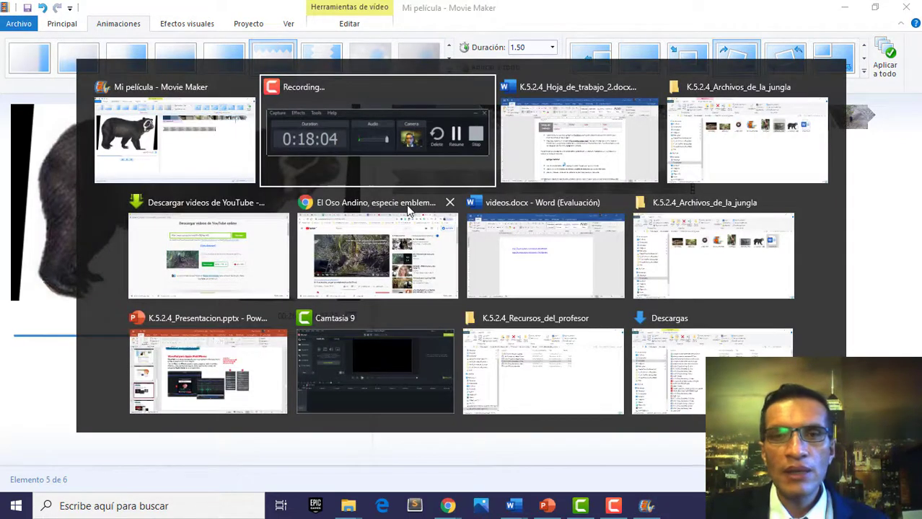
# Switch to the K.5.2.4_Hoja_de_trabajo_2 worksheet in Word, read the "Agrega música" instructions, and return to Movie Maker.
pyautogui.hotkey('alt', 'Tab')
pyautogui.moveTo(405, 249); pyautogui.dragTo(500, 252)
pyautogui.scroll(-2, 444, 301)
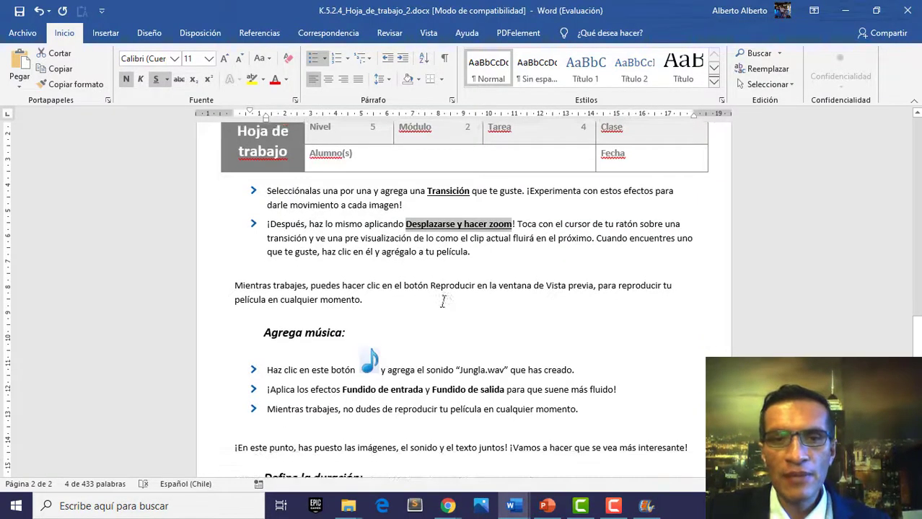
pyautogui.scroll(-2, 338, 311)
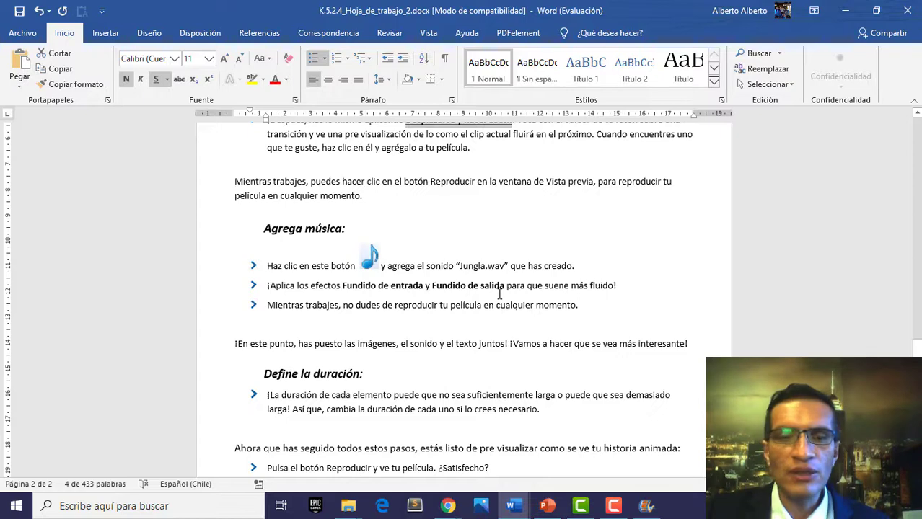
pyautogui.hotkey('alt', 'Tab')
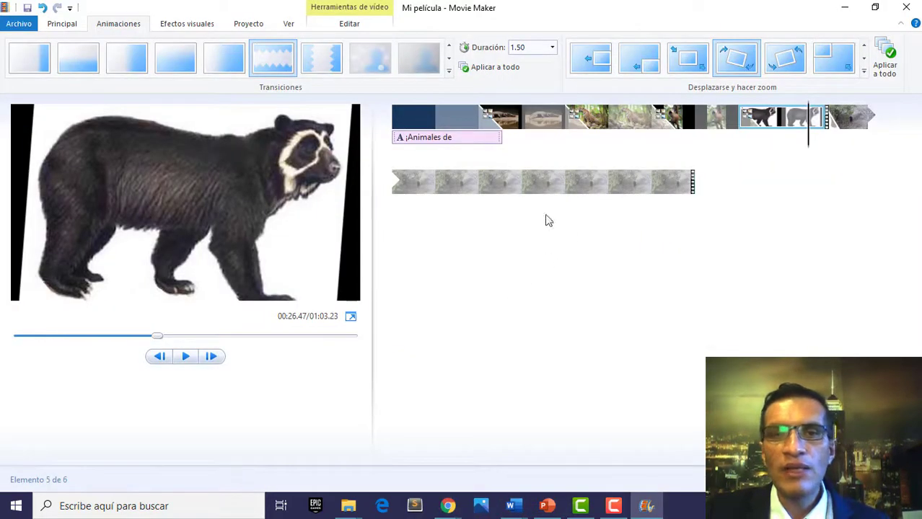
# Go back to the title clip at the start of the movie and open the file chooser for adding music from the computer.
pyautogui.click(406, 123)
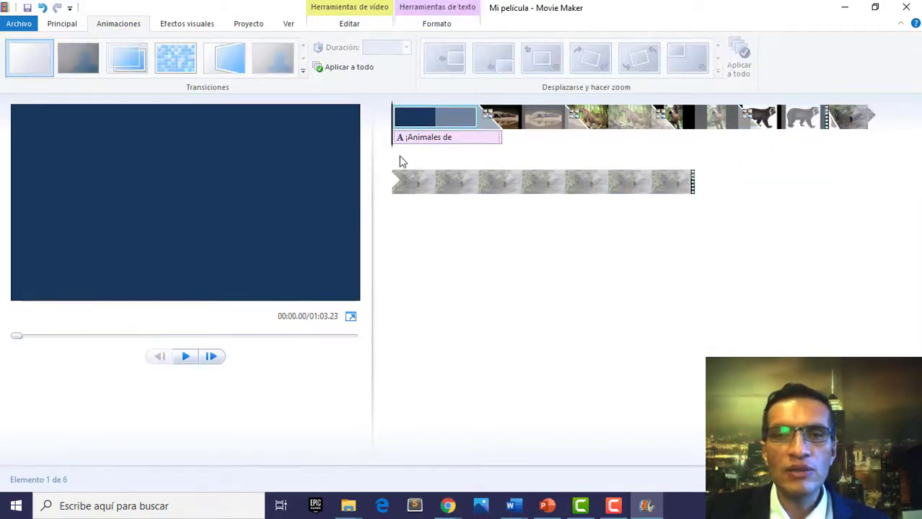
pyautogui.click(69, 26)
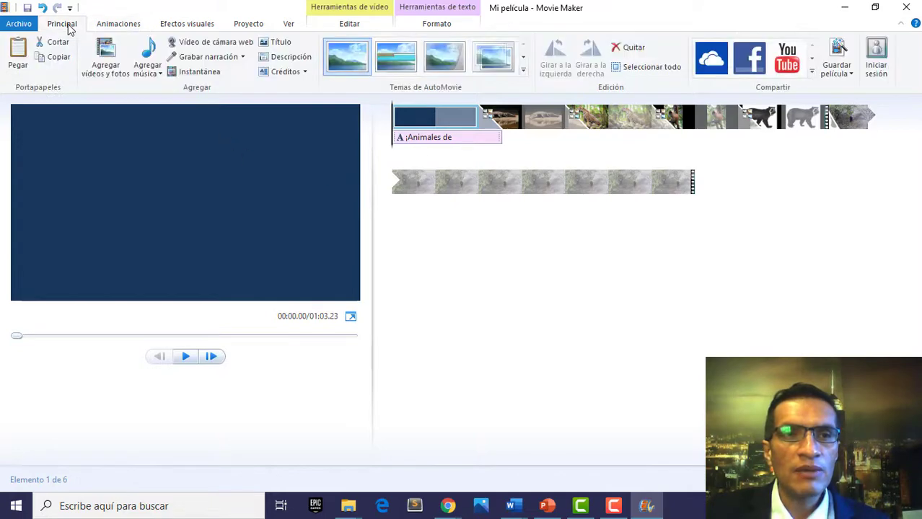
pyautogui.click(148, 72)
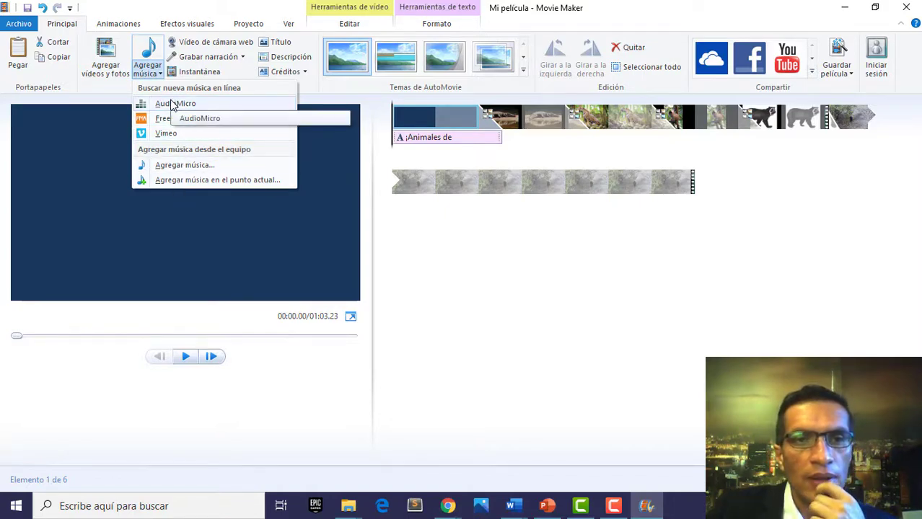
pyautogui.click(183, 166)
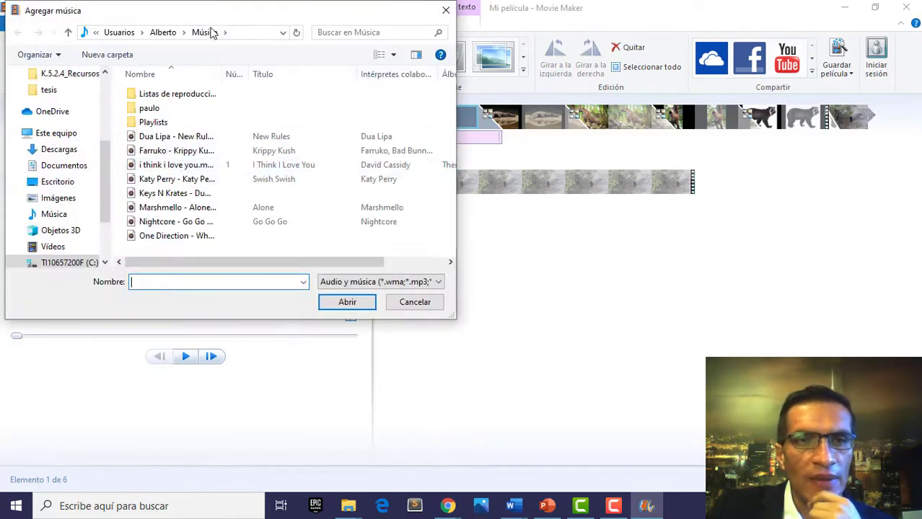
# Browse to Documentos, Informatica, K.5.2.4_Archivos_de_la_jungla and select jungla.mp3.
pyautogui.moveTo(210, 15); pyautogui.dragTo(276, 46)
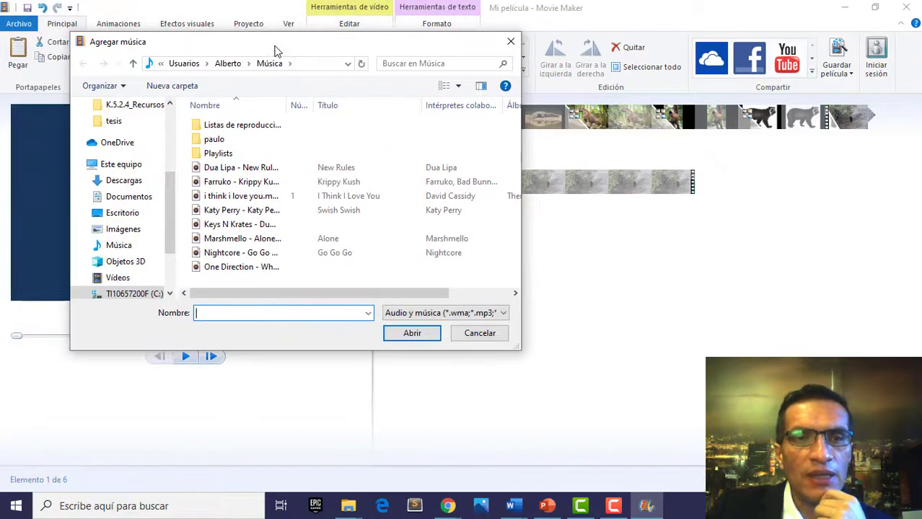
pyautogui.click(148, 198)
pyautogui.scroll(-2, 259, 231)
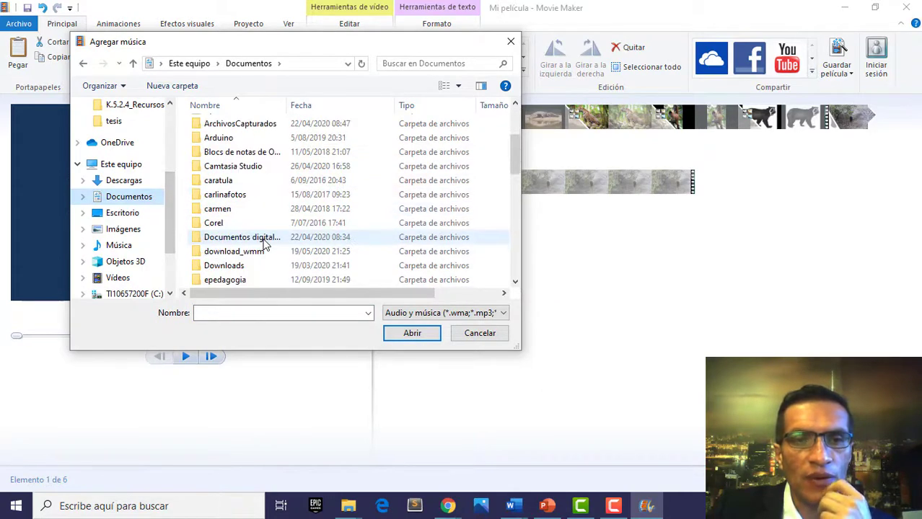
pyautogui.scroll(-2, 260, 249)
pyautogui.scroll(-1, 252, 250)
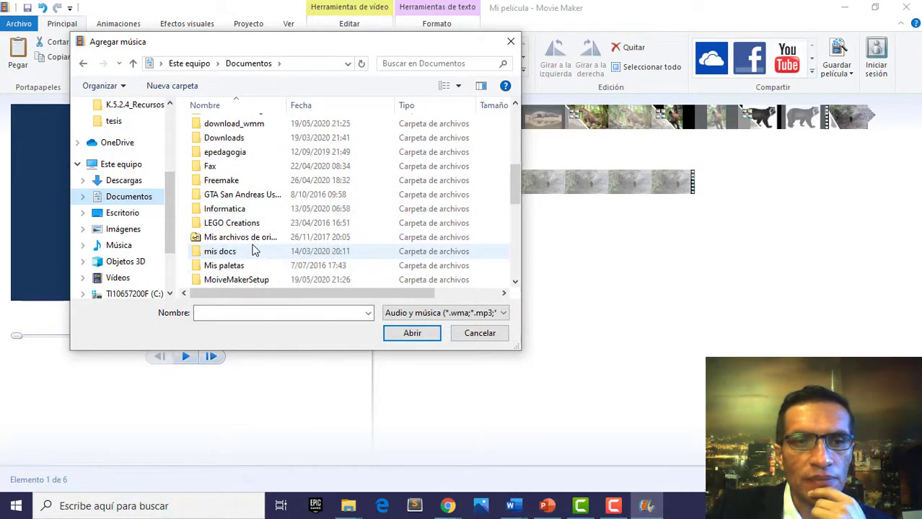
pyautogui.click(245, 209)
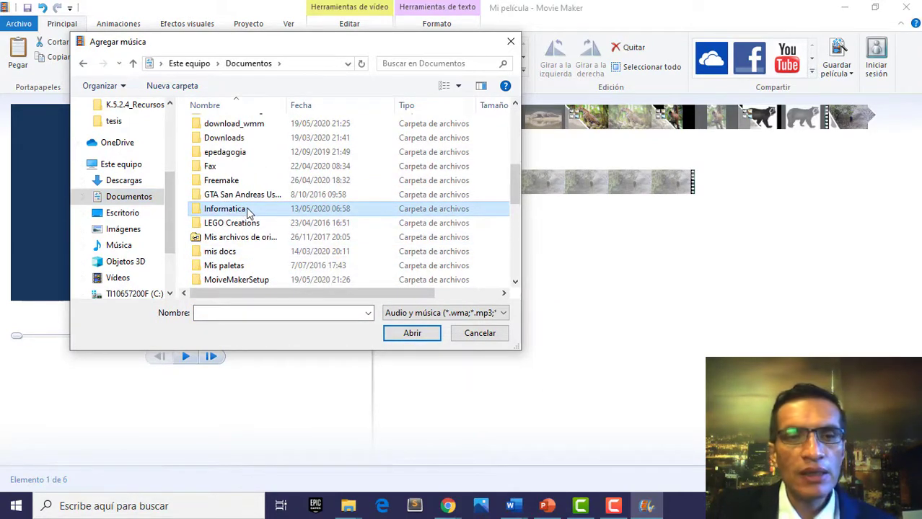
pyautogui.doubleClick(248, 209)
pyautogui.doubleClick(258, 139)
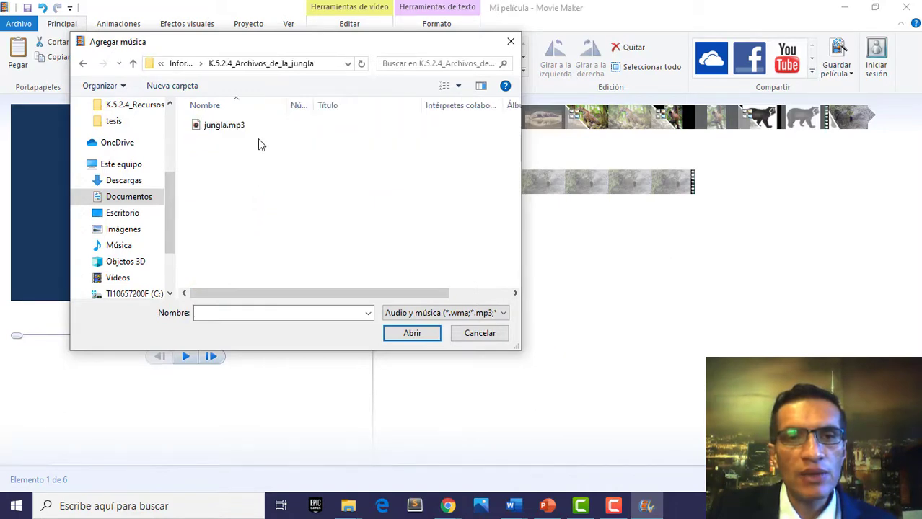
pyautogui.click(222, 130)
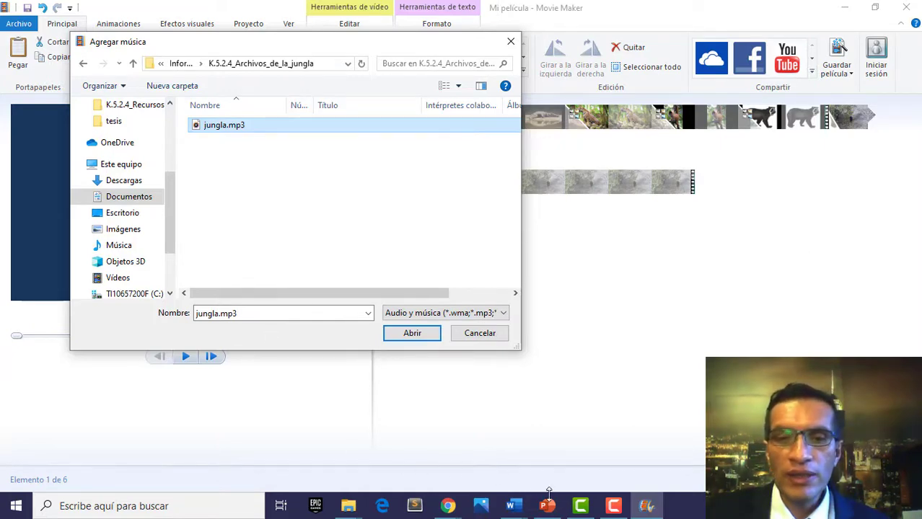
pyautogui.click(445, 507)
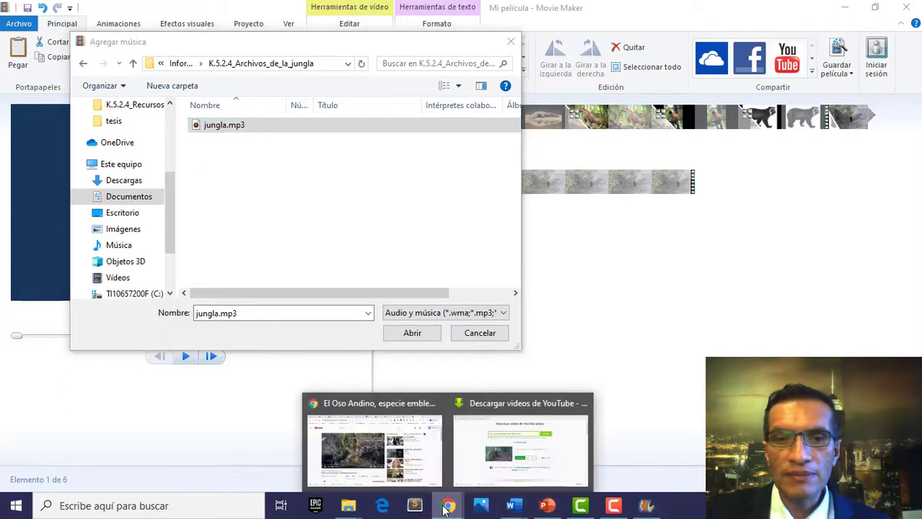
pyautogui.click(391, 450)
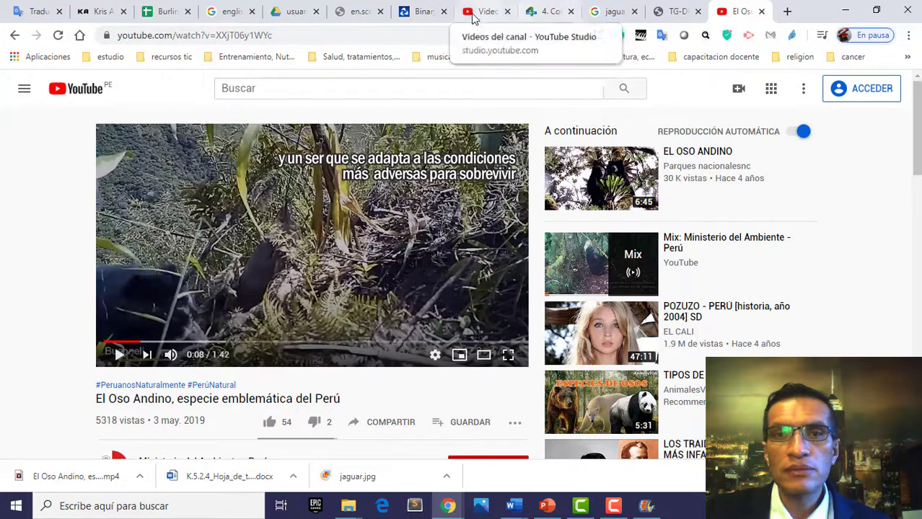
pyautogui.click(356, 16)
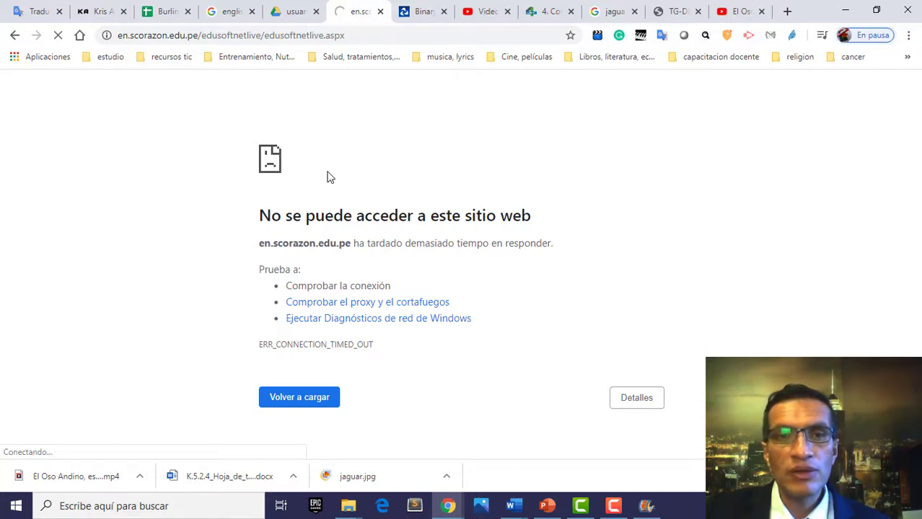
# Add the selected jungla.mp3 to the movie as its music track.
pyautogui.click(613, 506)
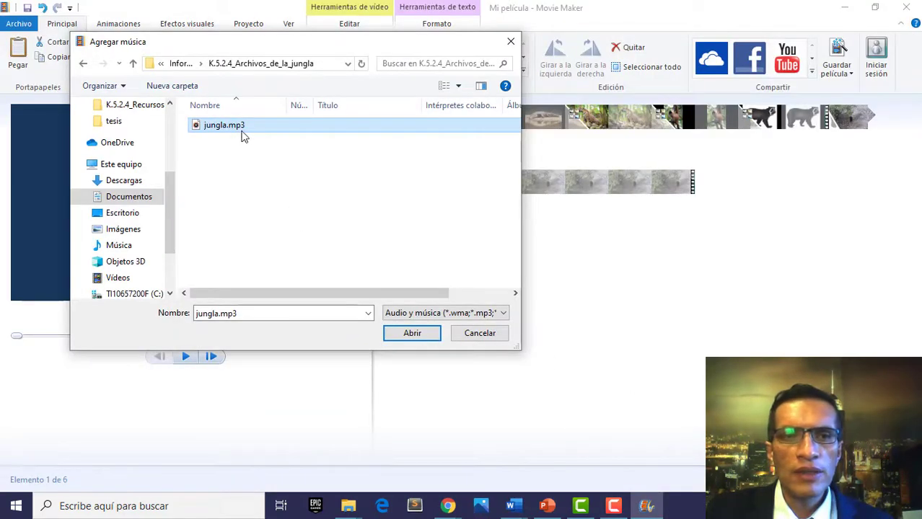
pyautogui.click(428, 336)
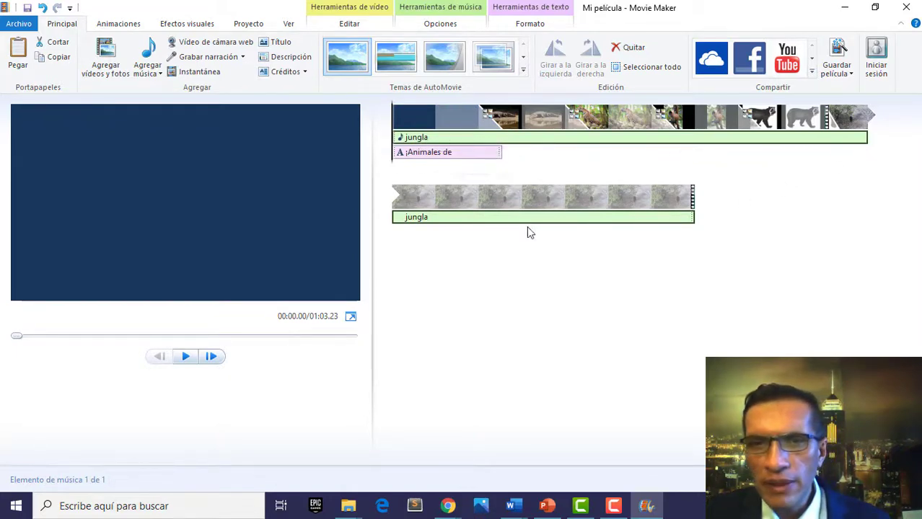
# Play the movie from the beginning to hear the jungla music, pause it, and return to the start.
pyautogui.click(186, 357)
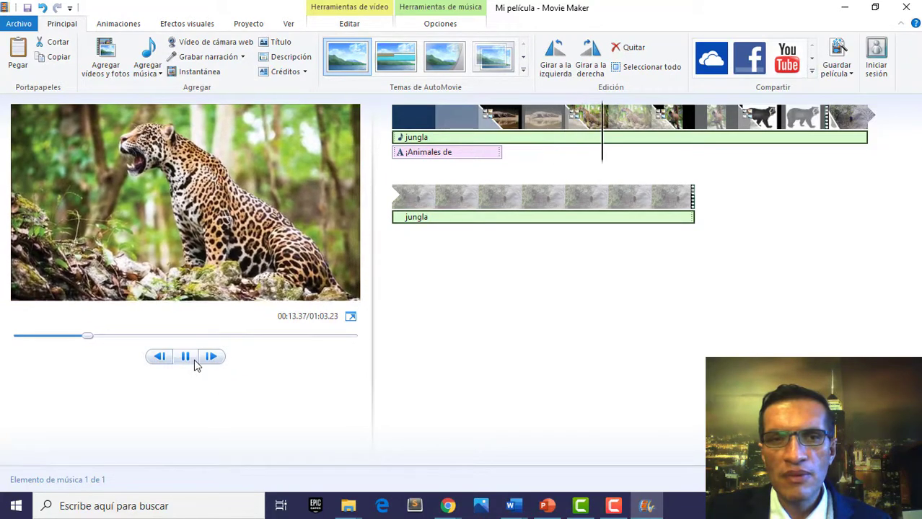
pyautogui.click(194, 360)
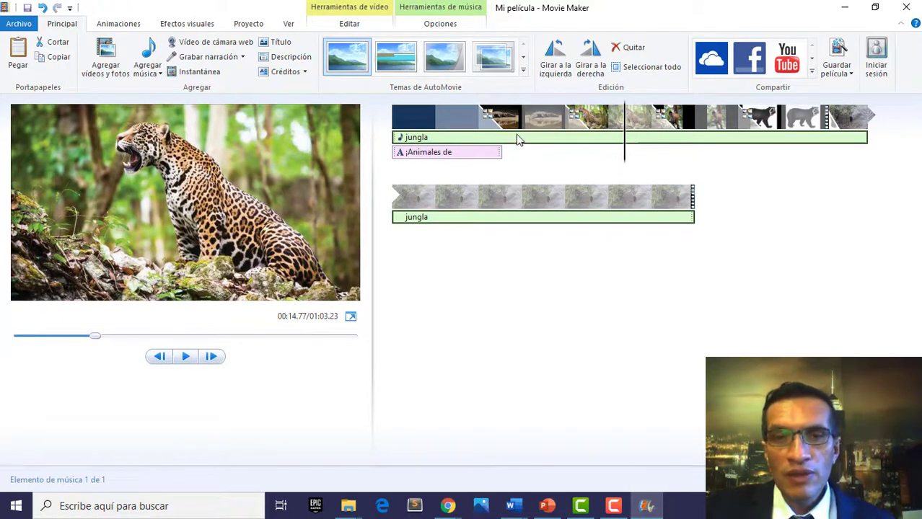
pyautogui.press('Home')
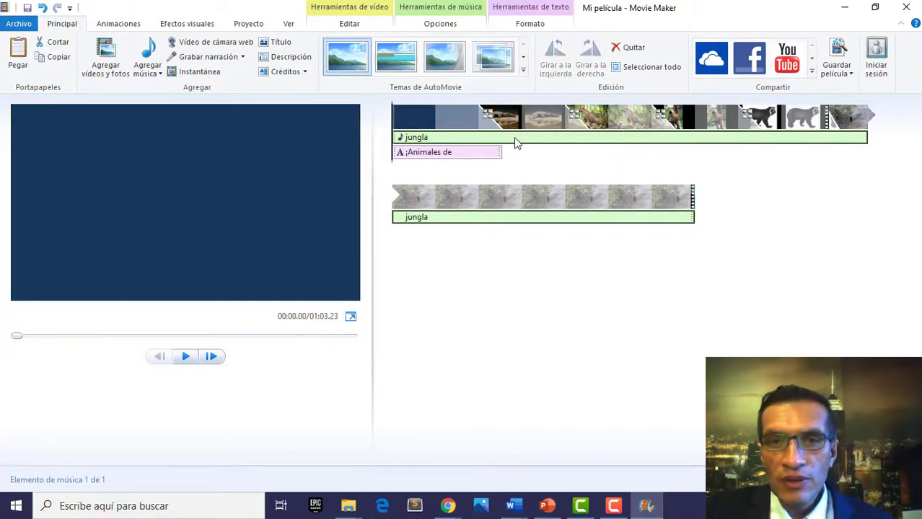
# Set both the fade-in and fade-out of the jungla music track to Media, and play the end of the movie.
pyautogui.click(456, 9)
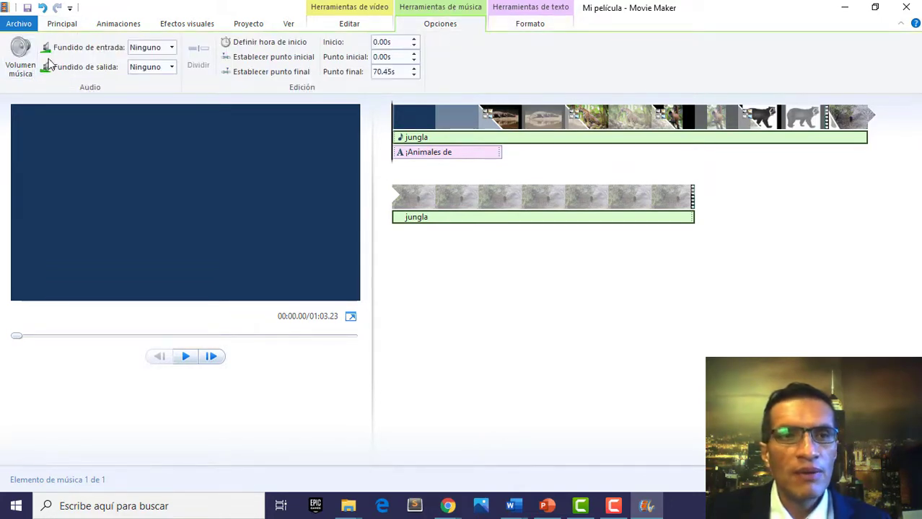
pyautogui.click(171, 48)
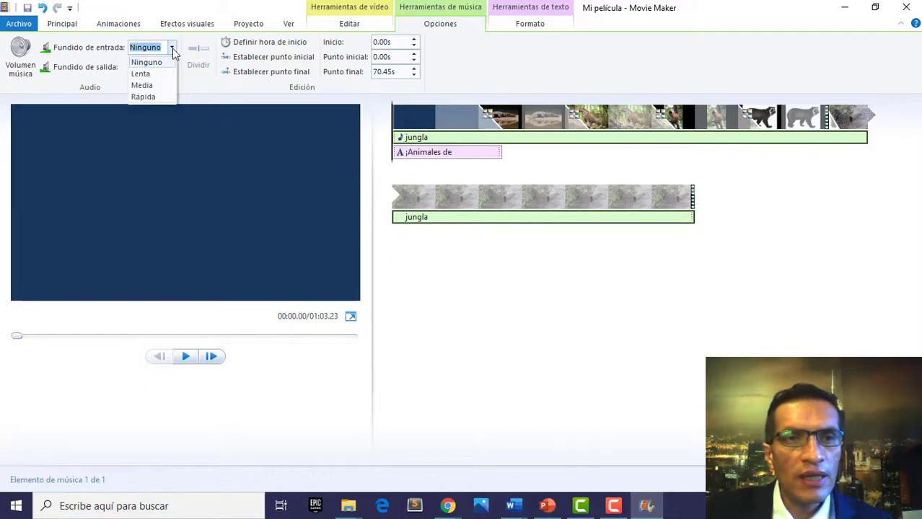
pyautogui.click(159, 85)
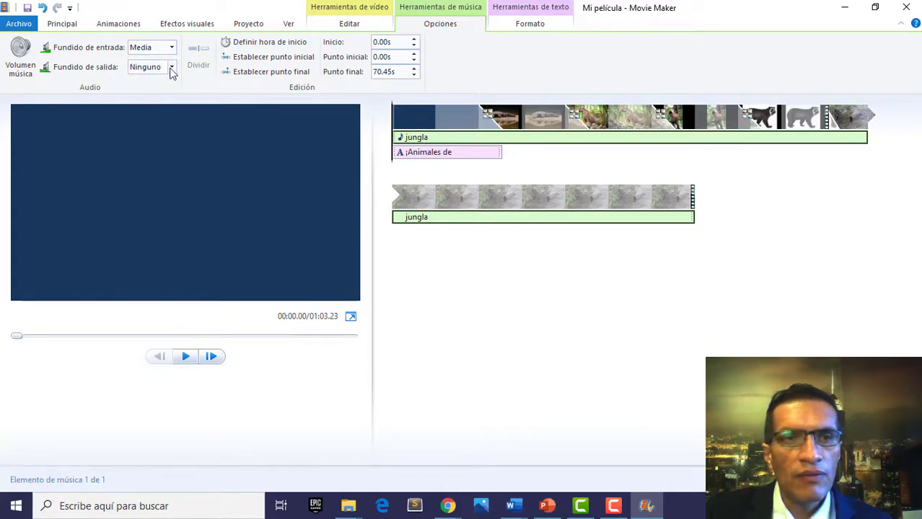
pyautogui.click(173, 67)
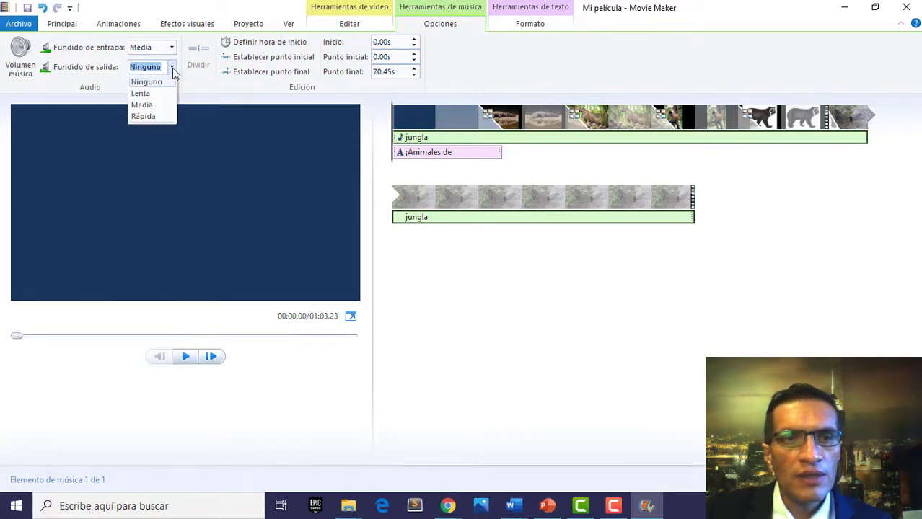
pyautogui.click(159, 106)
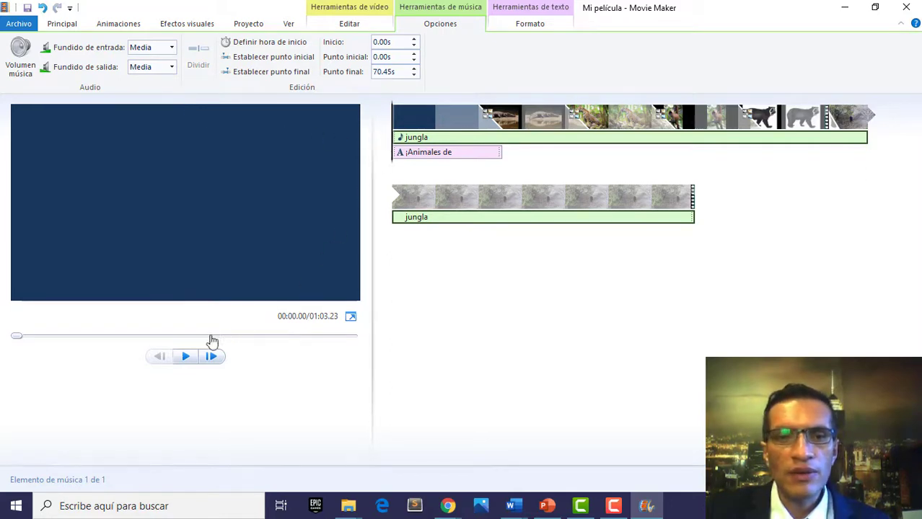
pyautogui.click(652, 199)
pyautogui.press('space')
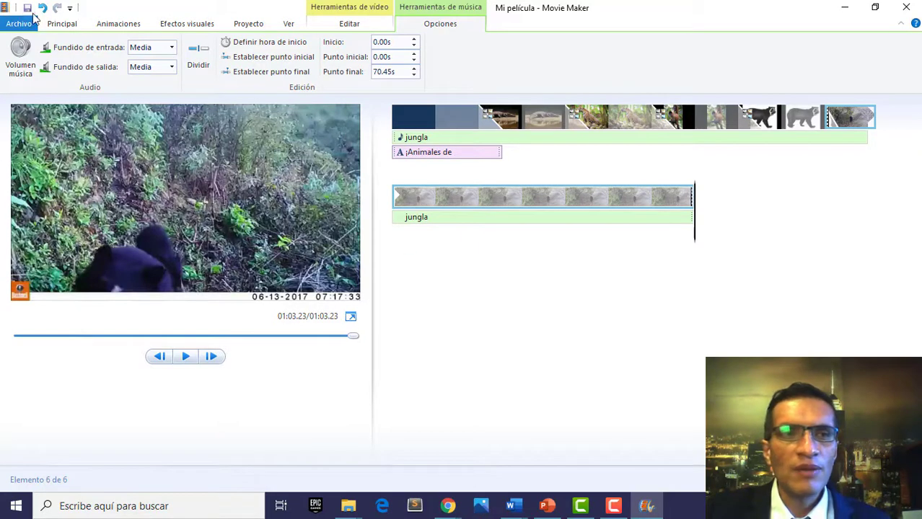
# Switch to the K.5.2.4_Hoja_de_trabajo_2 worksheet in Word, read the "Define la duración" and preview instructions, and return to Movie Maker.
pyautogui.hotkey('alt', 'Tab')
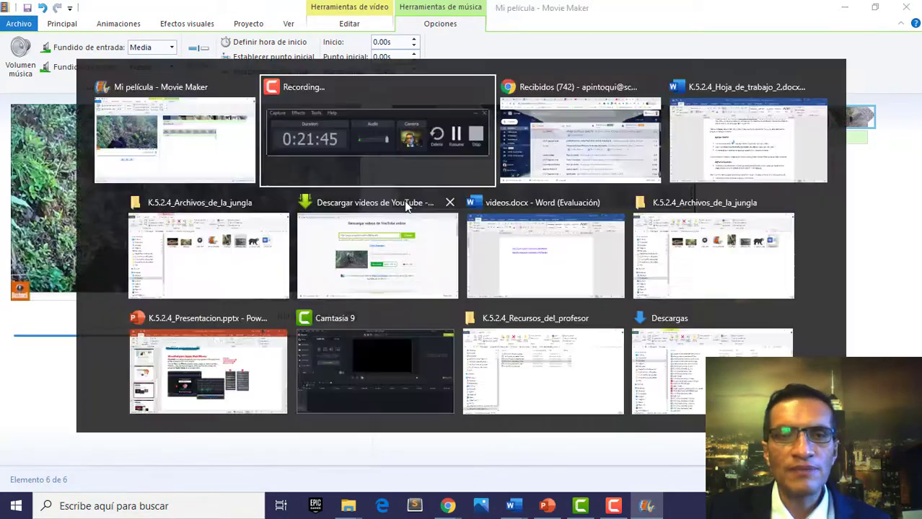
pyautogui.hotkey('alt', 'Tab')
pyautogui.hotkey('alt', 'Tab')
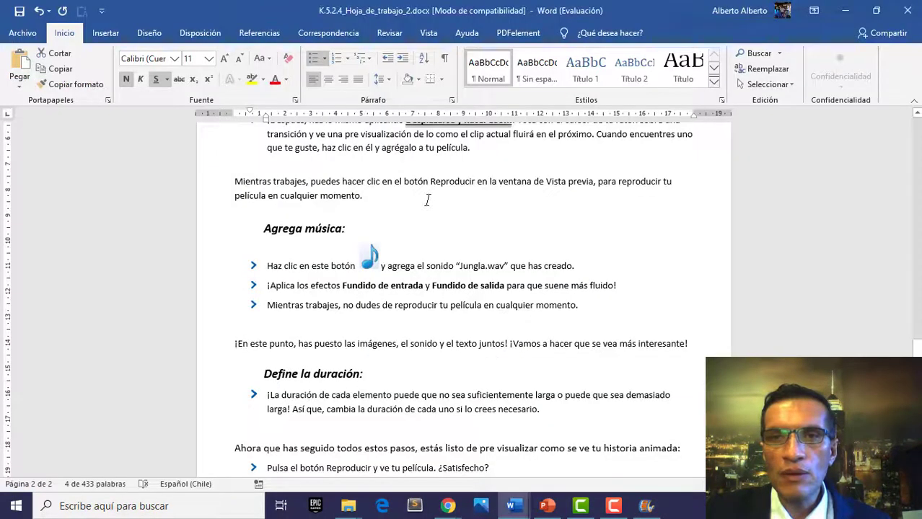
pyautogui.scroll(-1, 471, 259)
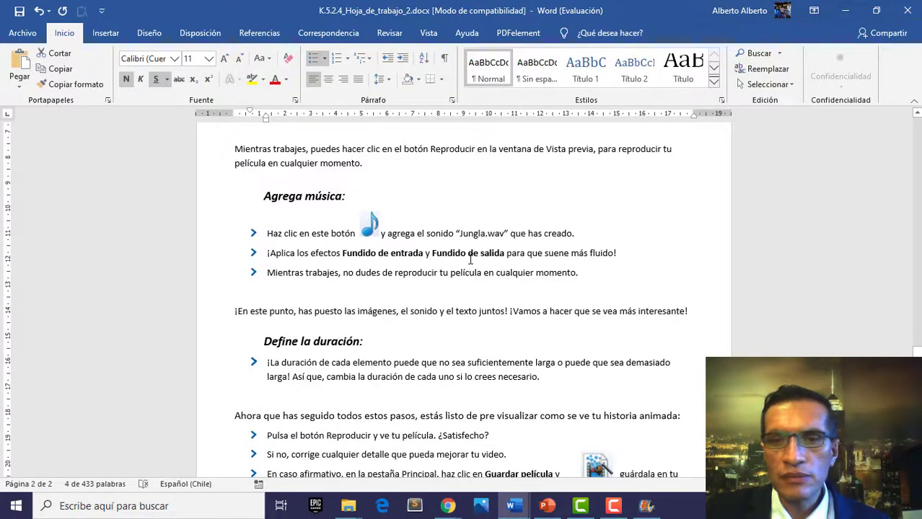
pyautogui.scroll(-2, 470, 260)
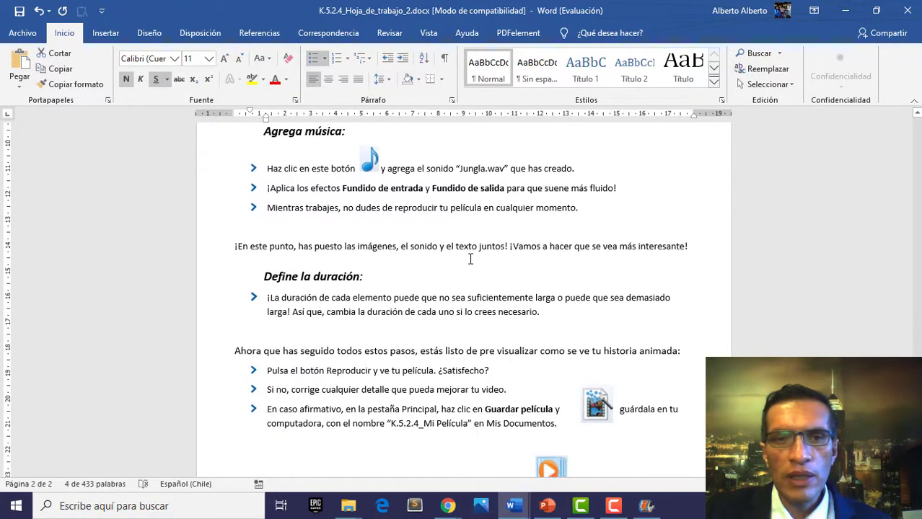
pyautogui.scroll(-3, 470, 260)
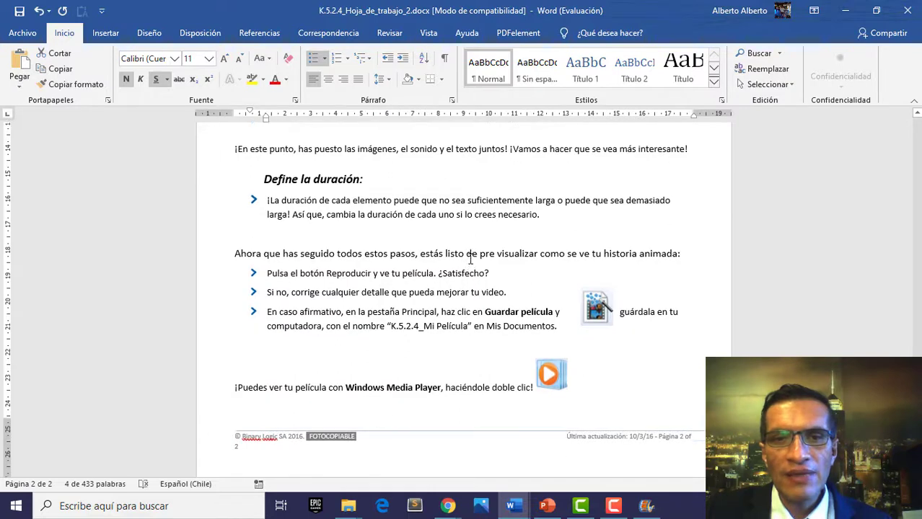
pyautogui.scroll(-1, 470, 260)
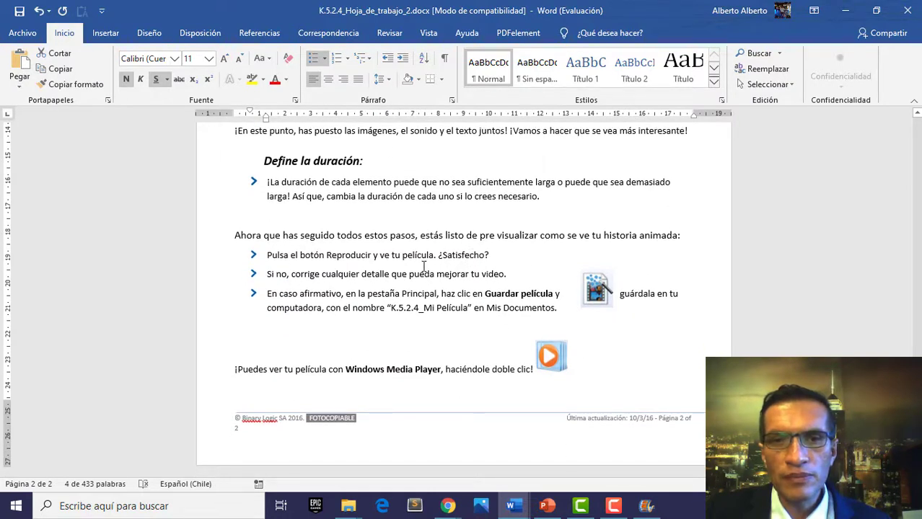
pyautogui.hotkey('alt', 'Tab')
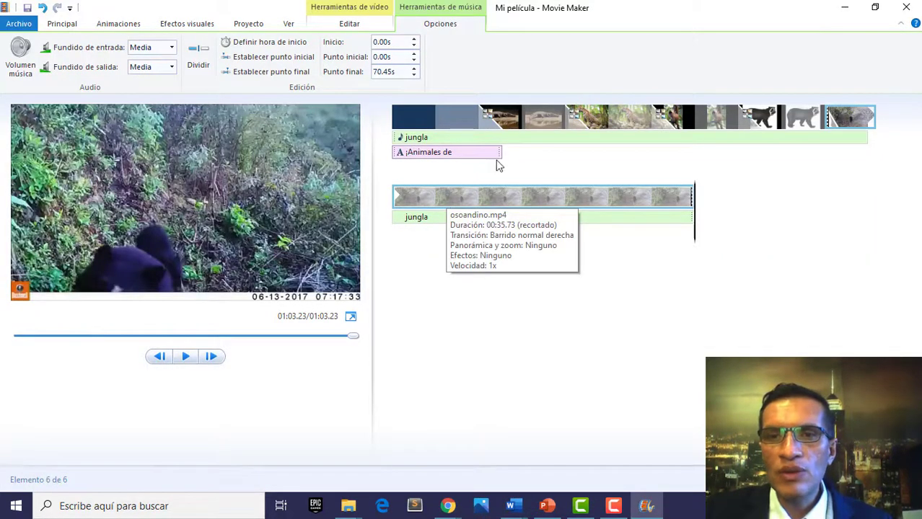
# Set the duration of the crocodile photo and the jaguar photo to 9.00 seconds each.
pyautogui.click(538, 117)
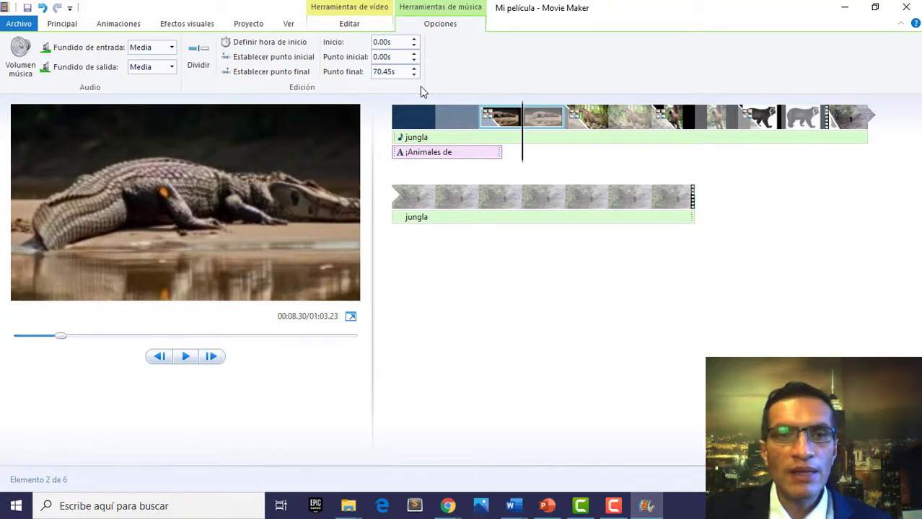
pyautogui.click(360, 9)
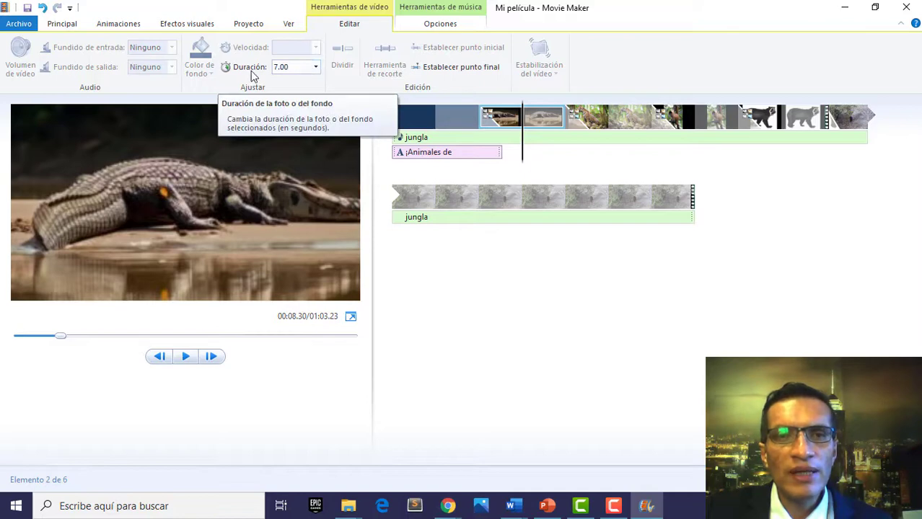
pyautogui.click(316, 68)
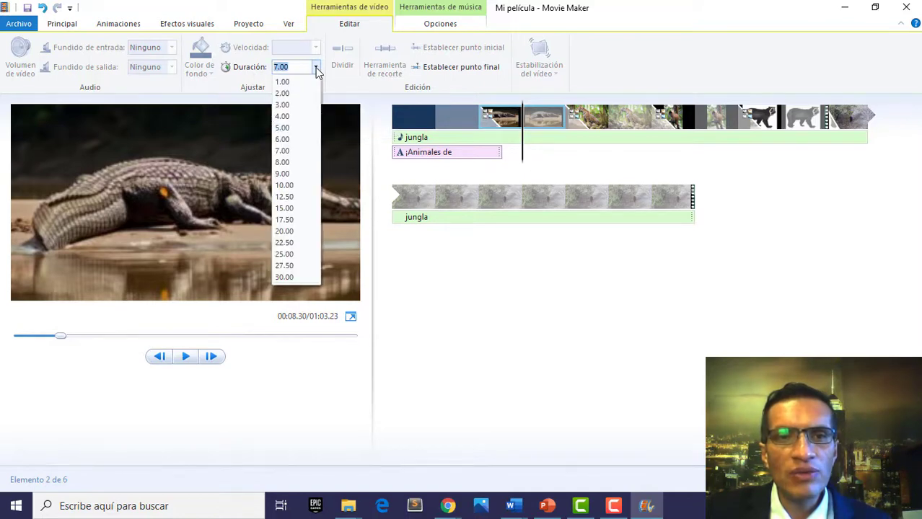
pyautogui.click(284, 174)
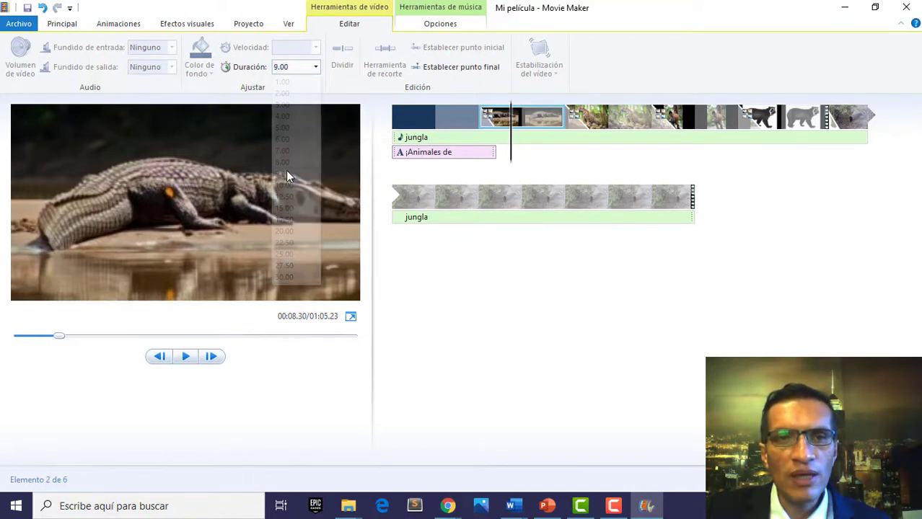
pyautogui.click(617, 123)
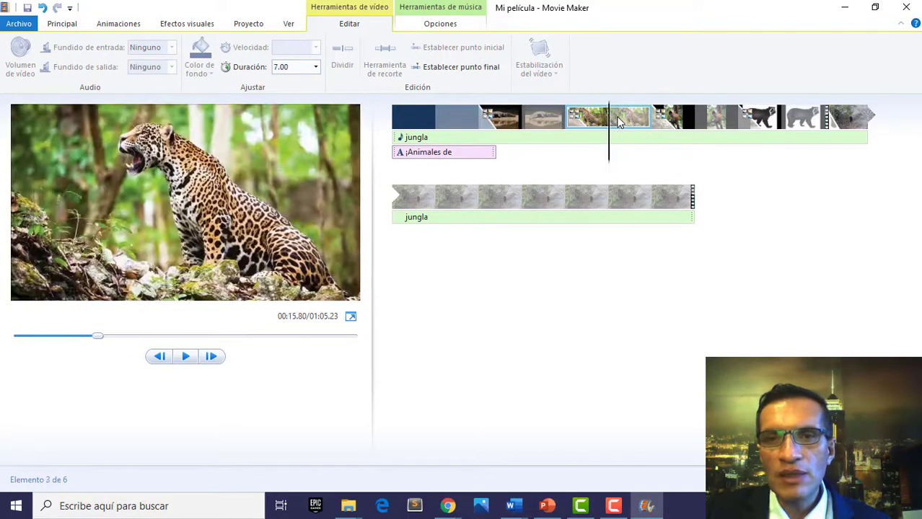
pyautogui.click(315, 66)
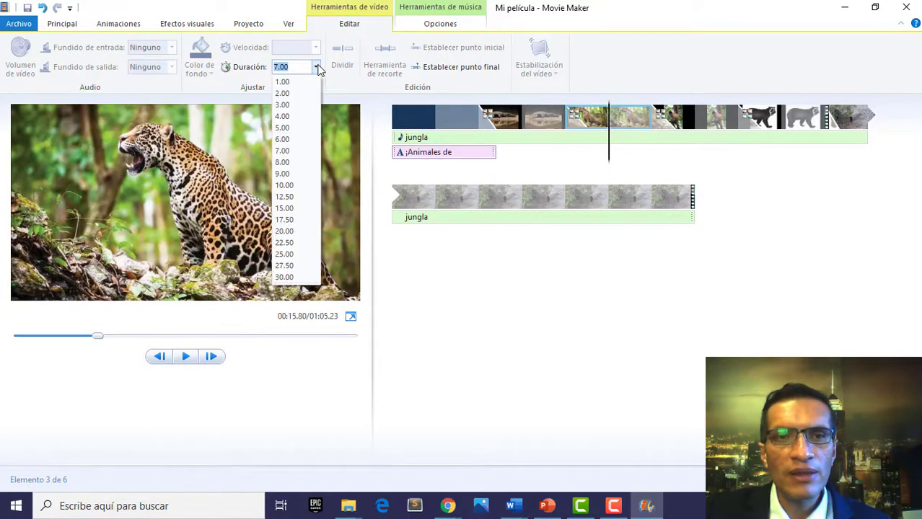
pyautogui.click(292, 173)
# Set the duration of the monkey photo and the bear photo to 9.00 seconds each, and select the osoandino.mp4 clip.
pyautogui.click(696, 122)
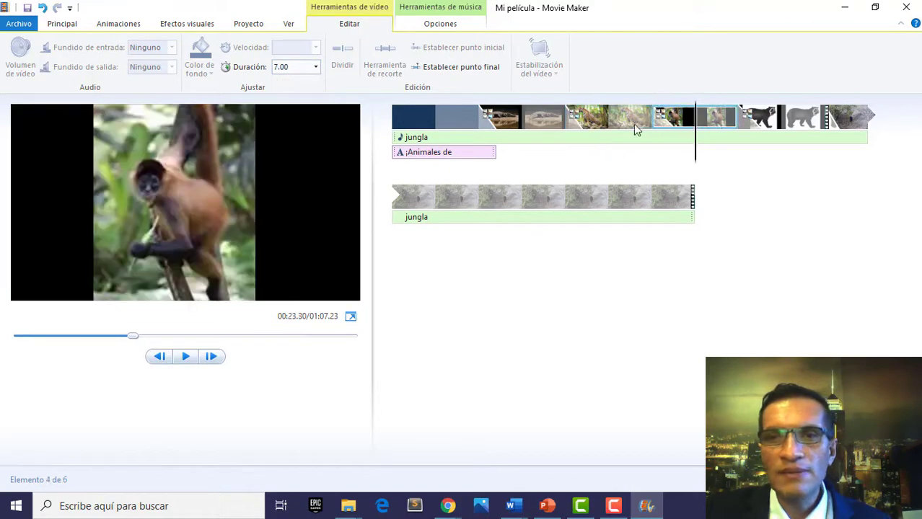
pyautogui.click(316, 67)
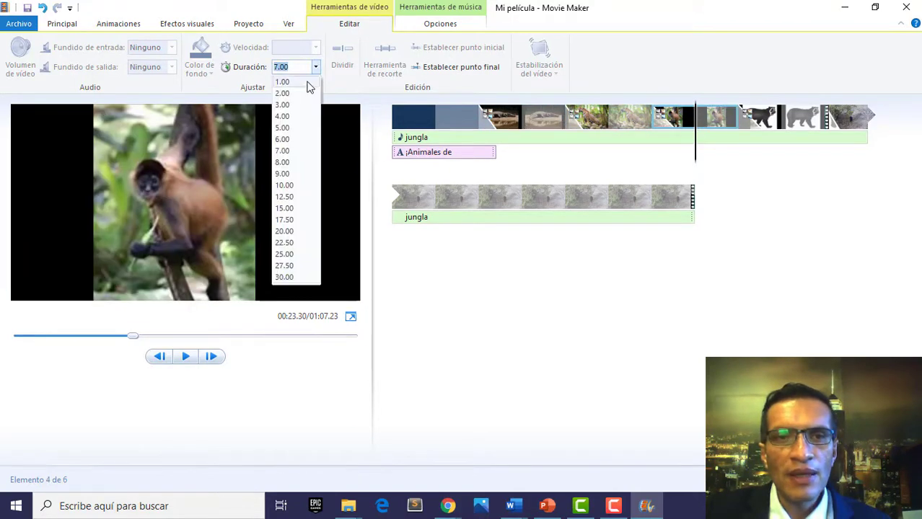
pyautogui.click(292, 173)
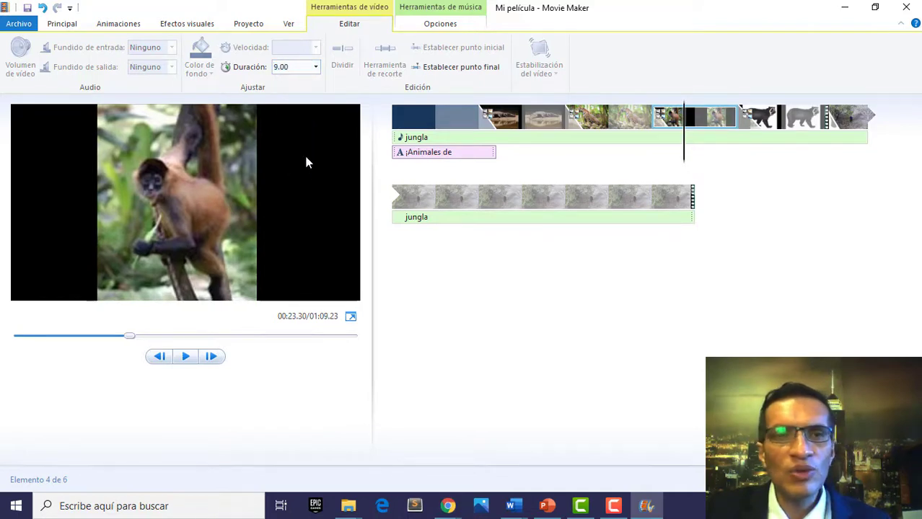
pyautogui.click(775, 119)
pyautogui.click(317, 66)
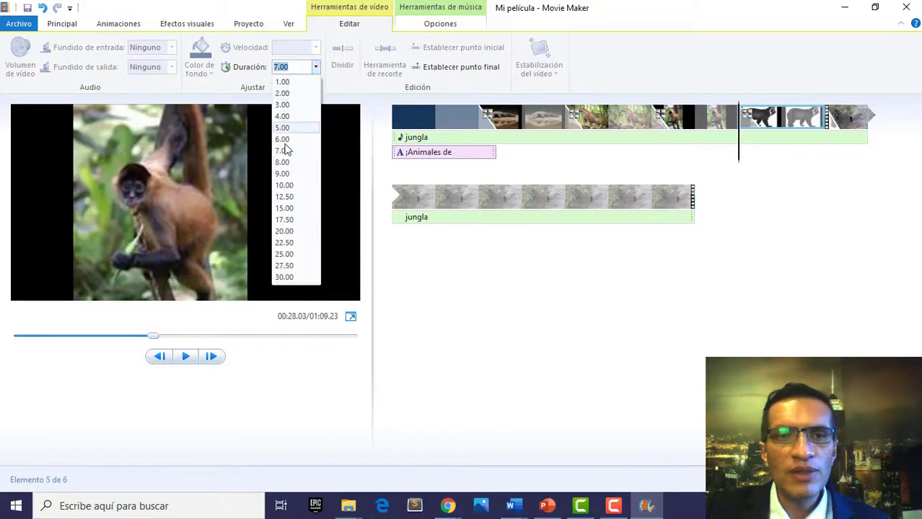
pyautogui.click(293, 175)
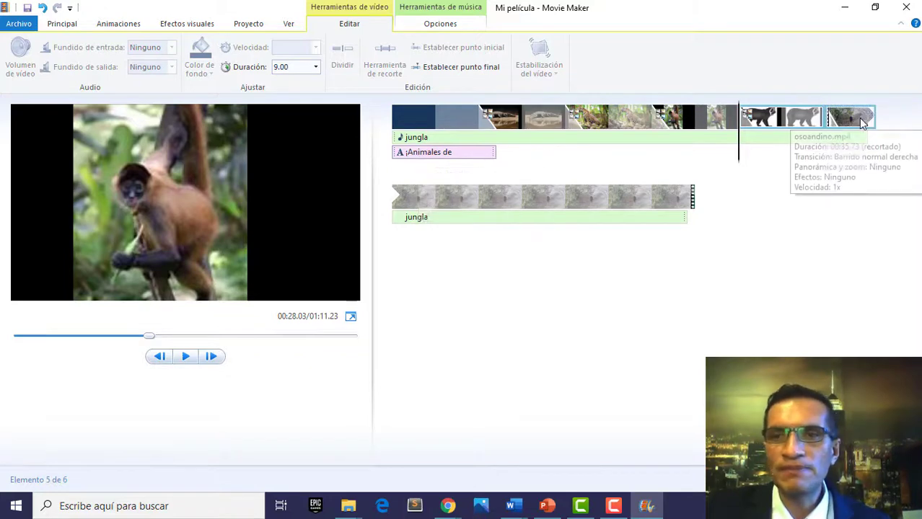
pyautogui.click(824, 123)
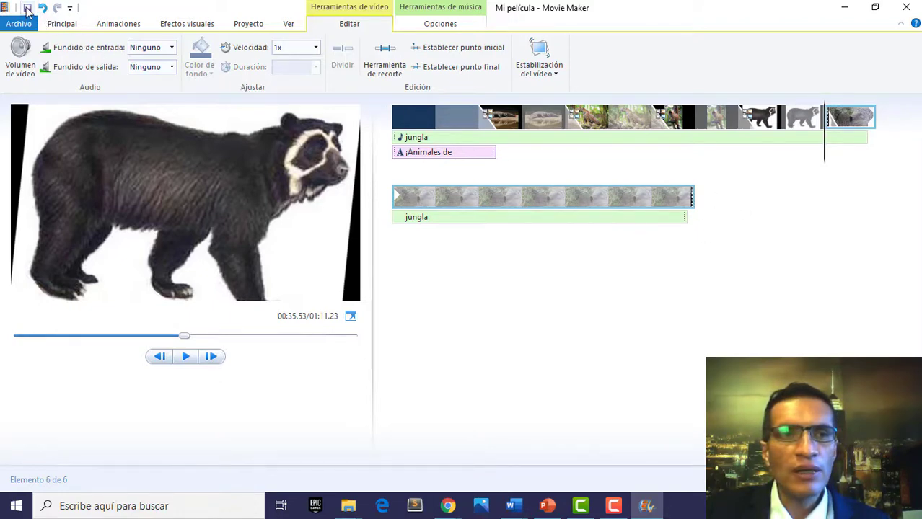
# Check the "Guardar película" instructions in the Word worksheet, and start saving the movie in Movie Maker with the Para el equipo setting.
pyautogui.hotkey('alt', 'Tab')
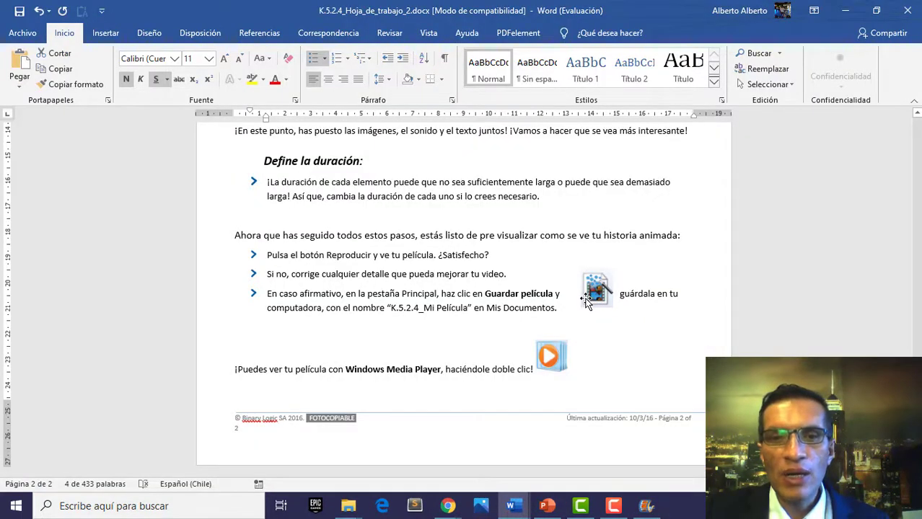
pyautogui.hotkey('alt', 'Tab')
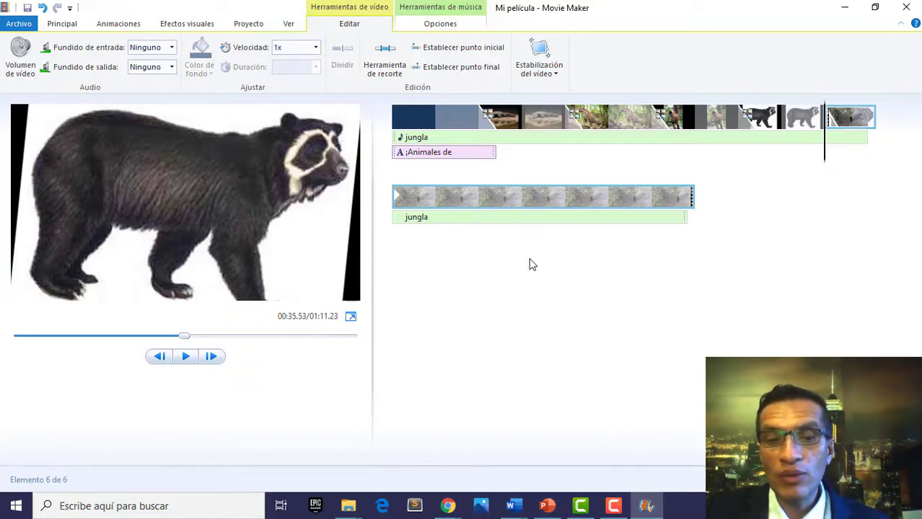
pyautogui.click(72, 27)
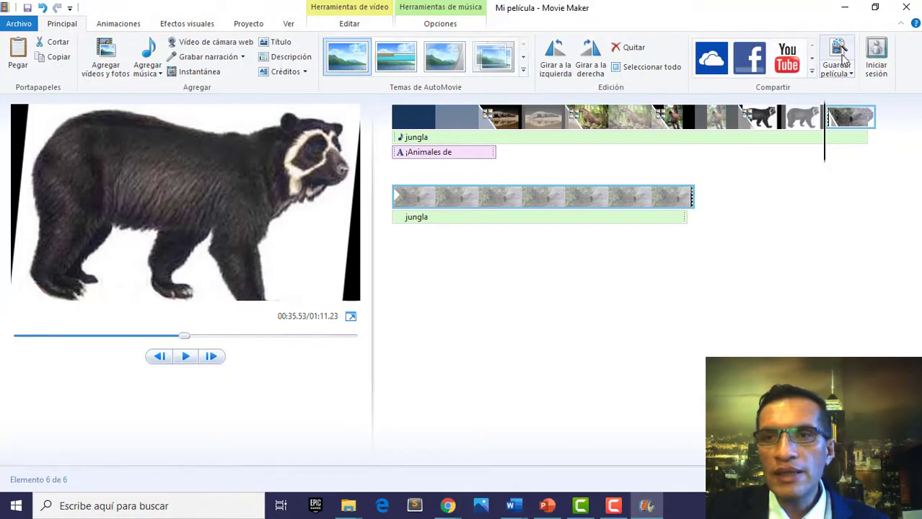
pyautogui.click(845, 73)
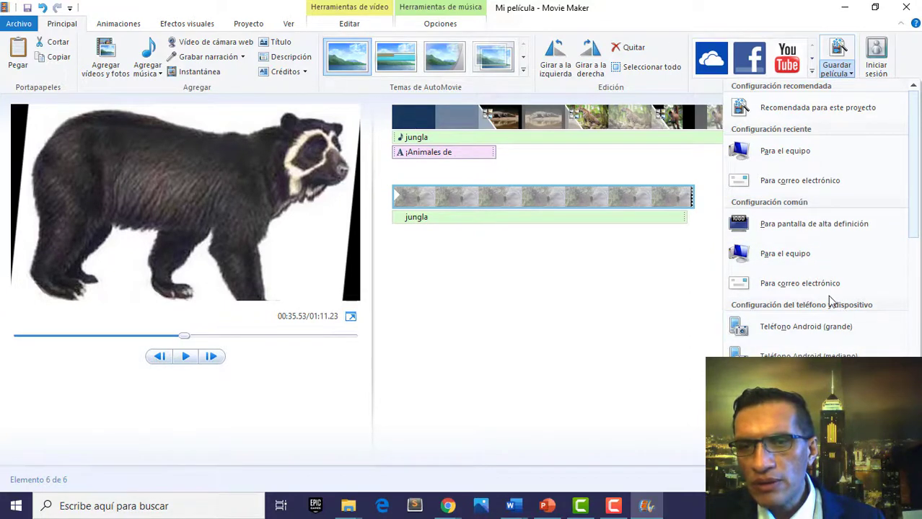
pyautogui.click(792, 154)
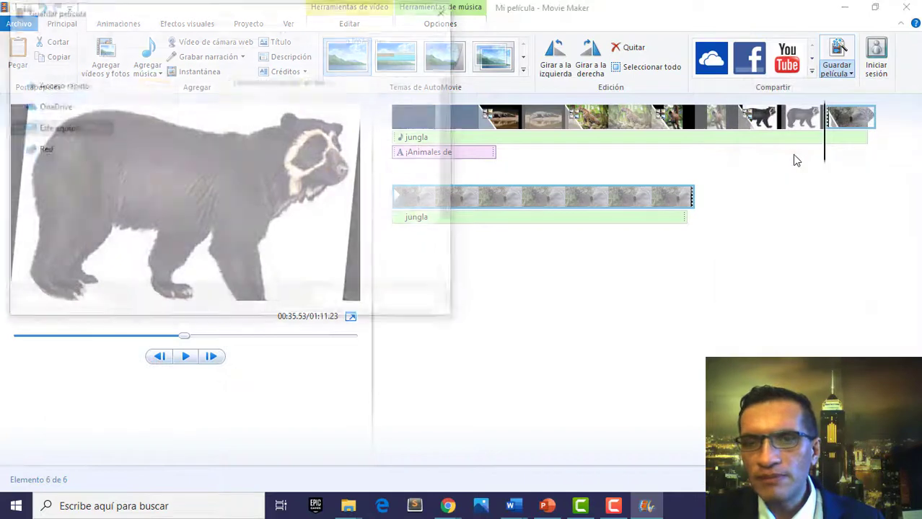
# Choose the K.5.2.4_Archivos_de_la_jungla folder inside Documentos > Informatica as the destination for the movie.
pyautogui.moveTo(230, 20); pyautogui.dragTo(349, 39)
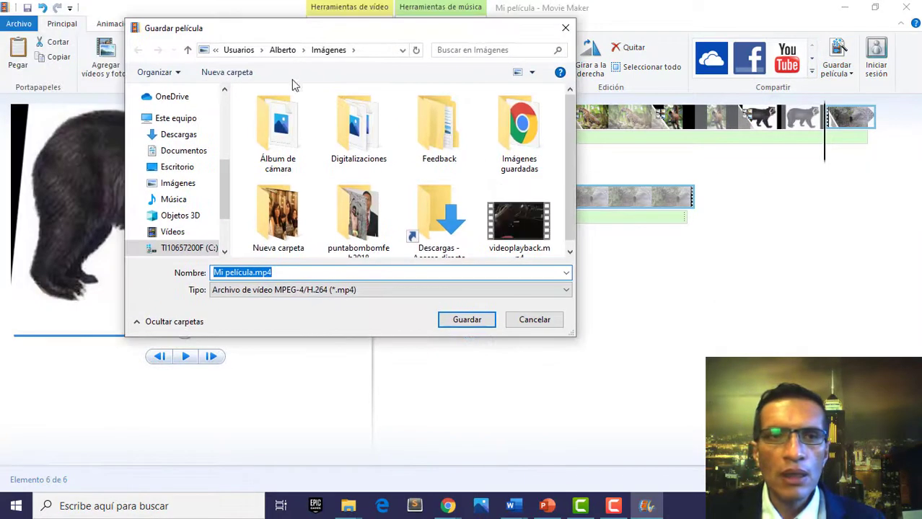
pyautogui.click(201, 153)
pyautogui.click(289, 184)
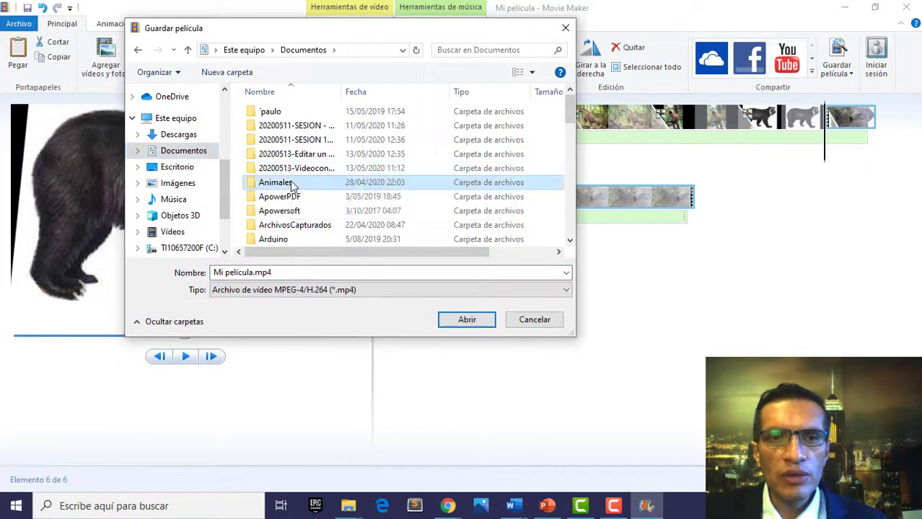
pyautogui.scroll(-3, 320, 209)
pyautogui.scroll(-5, 319, 208)
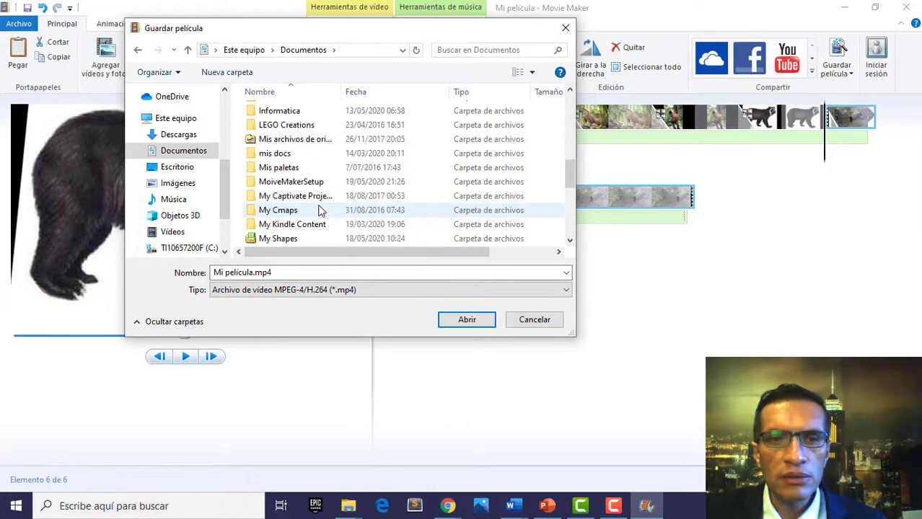
pyautogui.scroll(1, 306, 209)
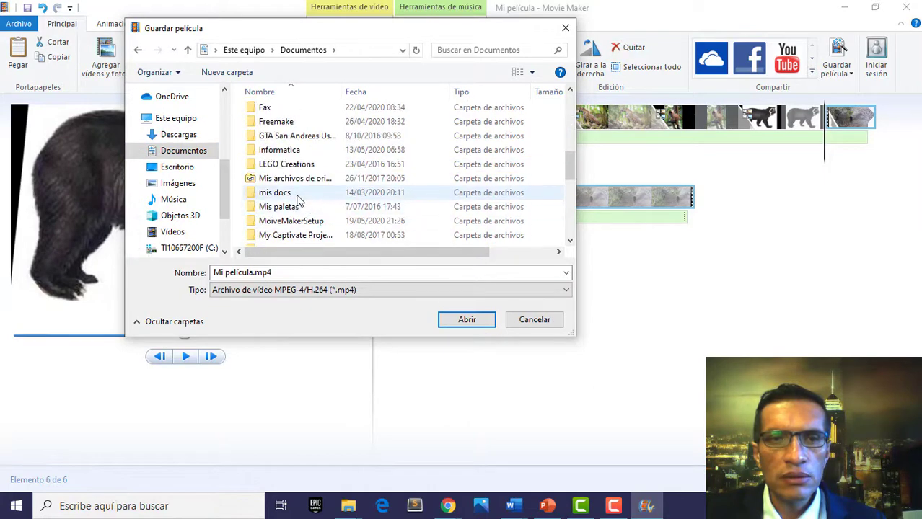
pyautogui.doubleClick(300, 150)
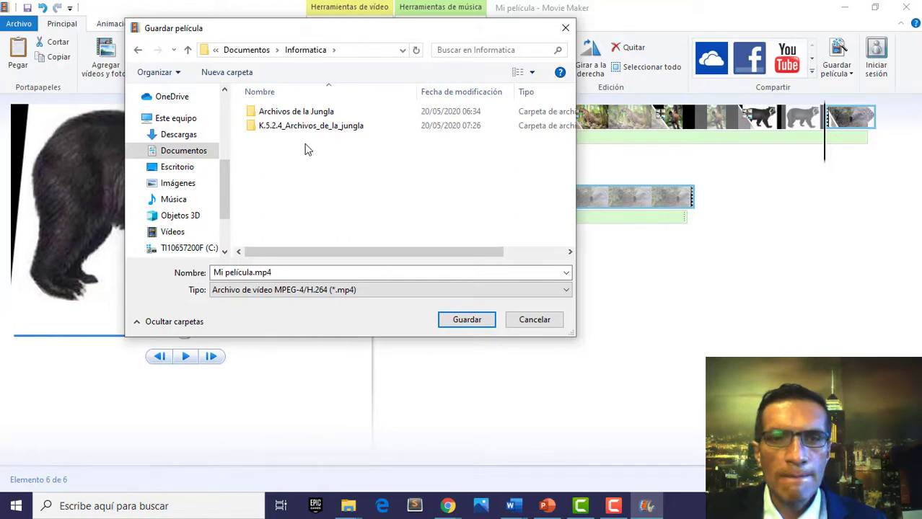
pyautogui.doubleClick(310, 129)
# Name the movie file videoJungla, save it as MPEG-4/H.264 video, and play the exported file.
pyautogui.click(294, 272)
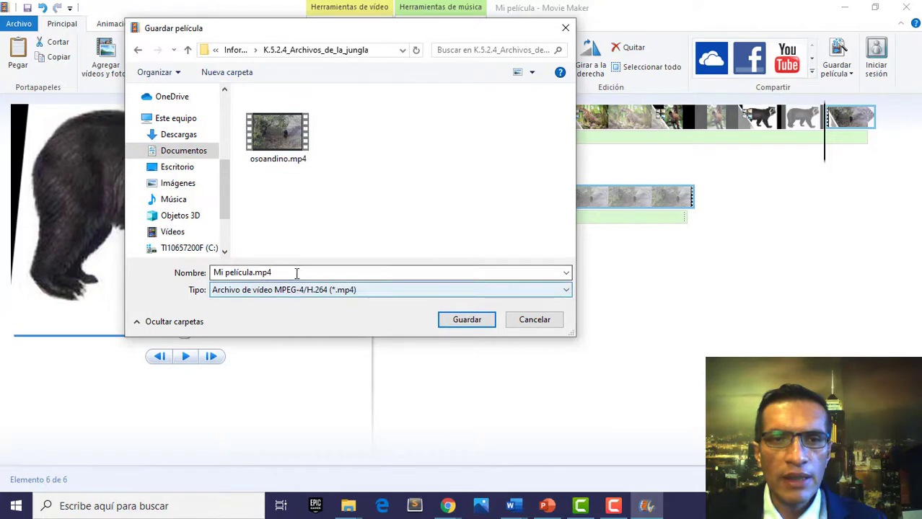
pyautogui.doubleClick(295, 272)
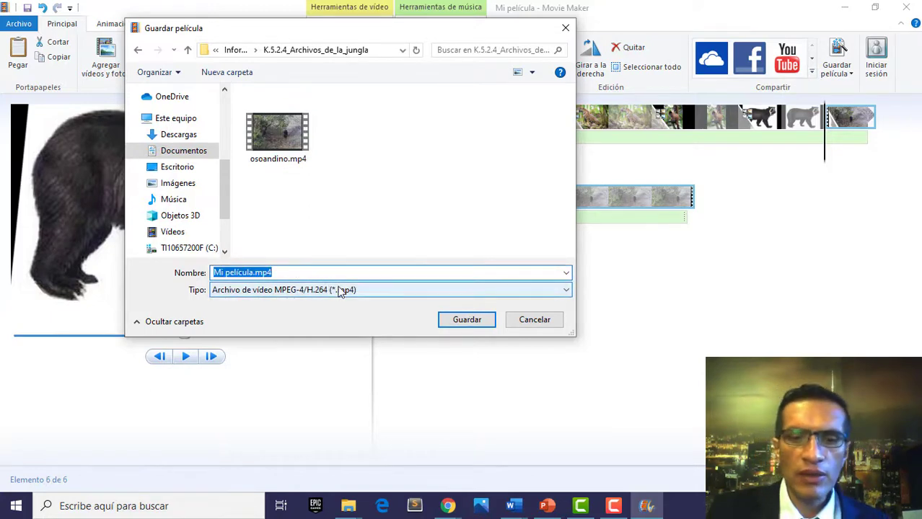
pyautogui.write('videoA')
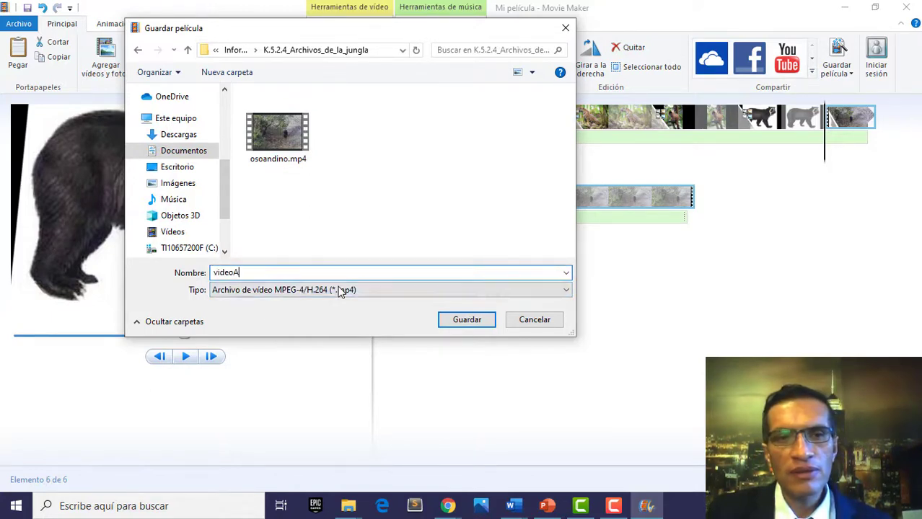
pyautogui.press('BackSpace')
pyautogui.write('J')
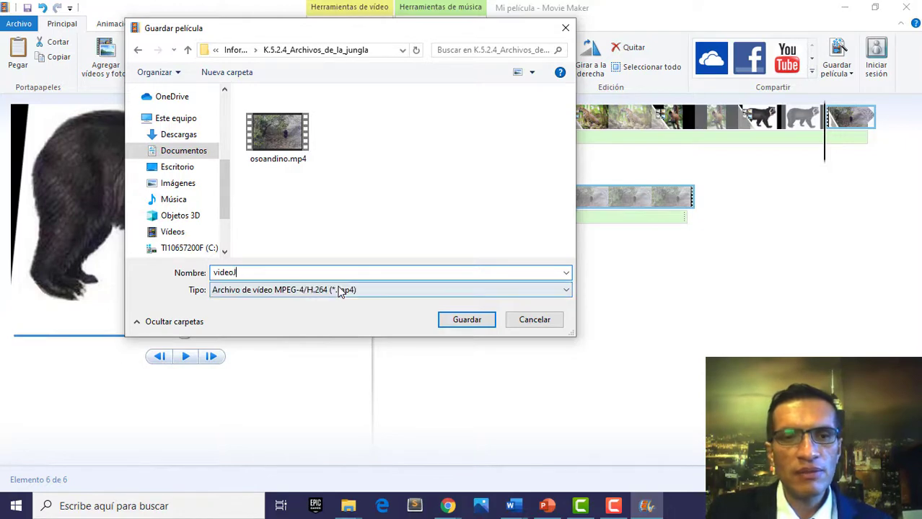
pyautogui.write('ungla')
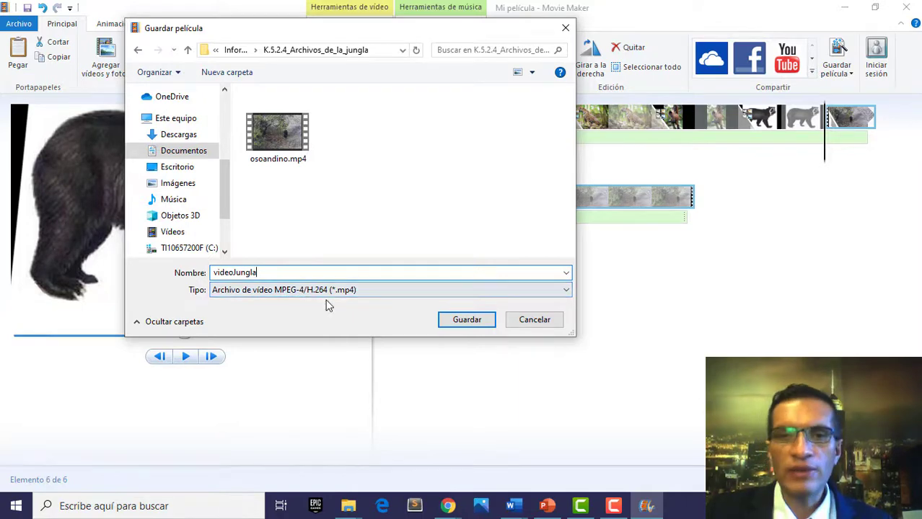
pyautogui.click(465, 325)
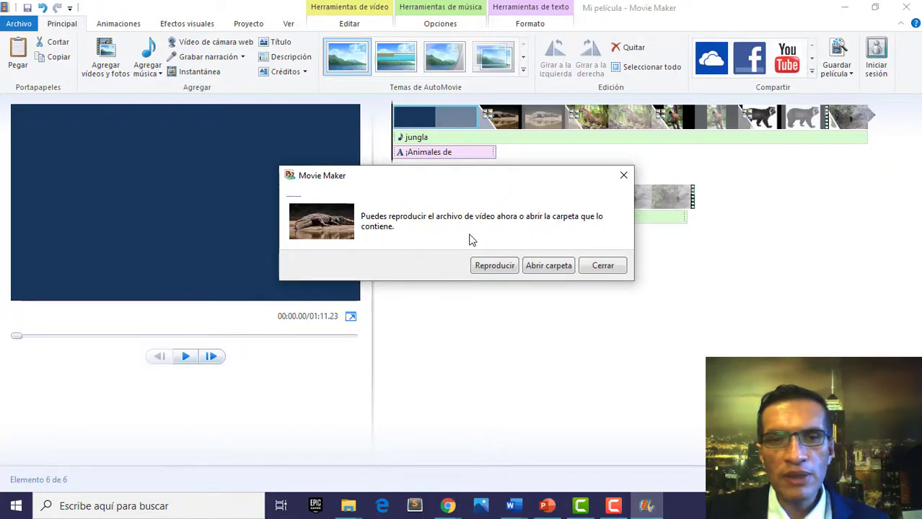
pyautogui.click(508, 267)
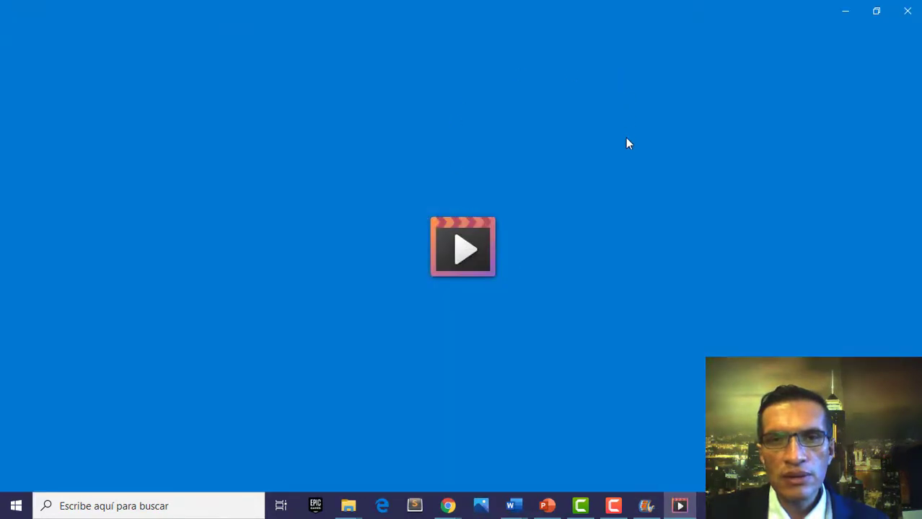